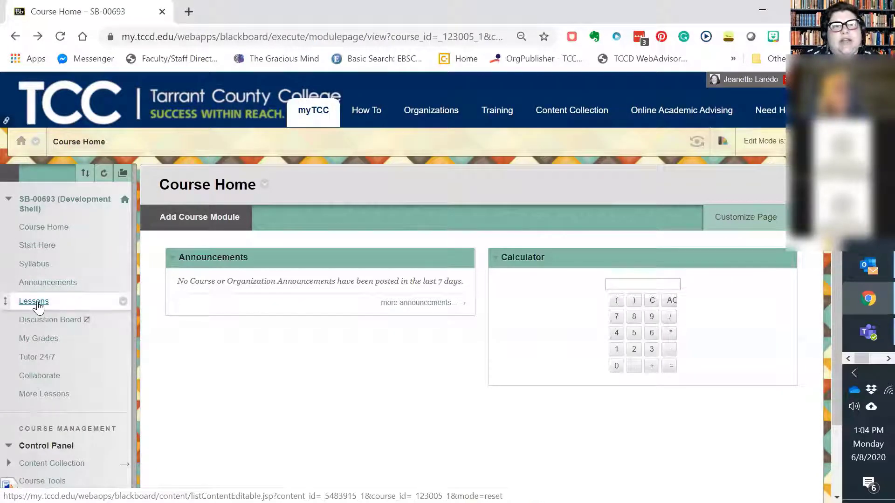
Open the course's Lessons area and start adding a discussion board link to it
{"action": "left_click", "coordinate": [33, 302]}
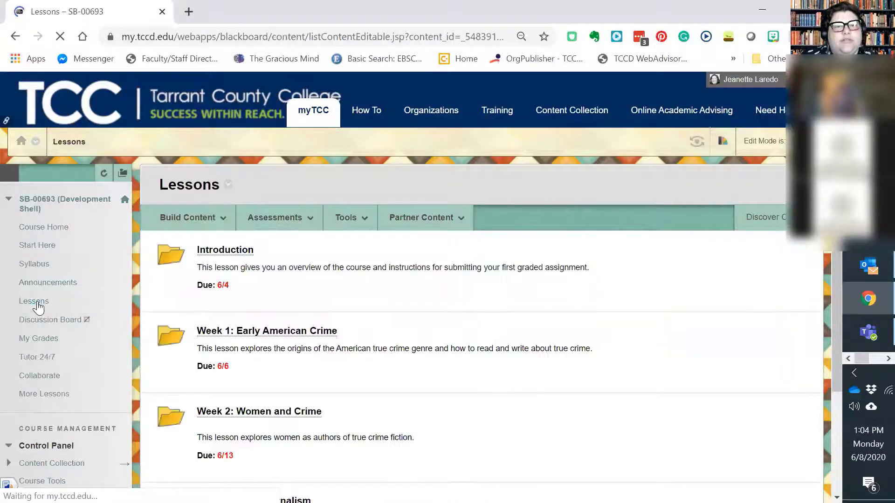
{"action": "left_click", "coordinate": [309, 219]}
{"action": "left_click", "coordinate": [346, 218]}
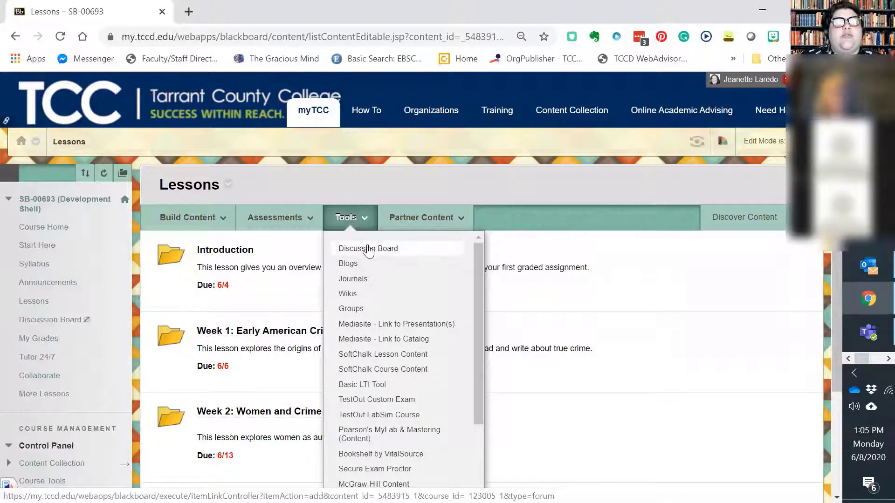
{"action": "left_click", "coordinate": [348, 249]}
{"action": "scroll", "coordinate": [410, 236], "scroll_direction": "down", "scroll_amount": 1}
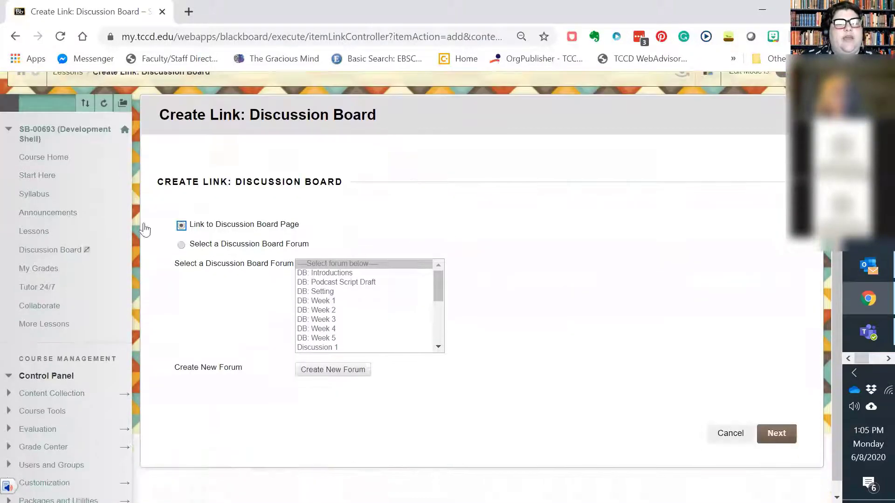
Keep the Link to Discussion Board Page option and start creating a new forum
{"action": "left_click", "coordinate": [216, 368]}
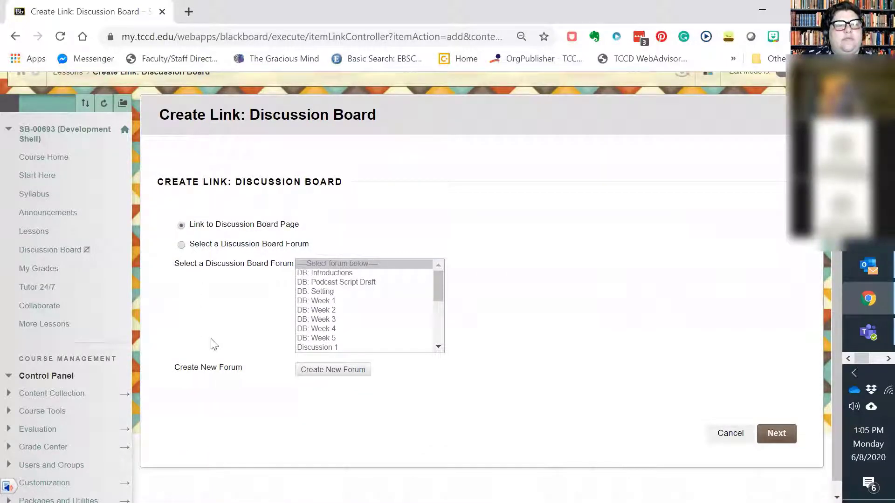
{"action": "left_click", "coordinate": [181, 244]}
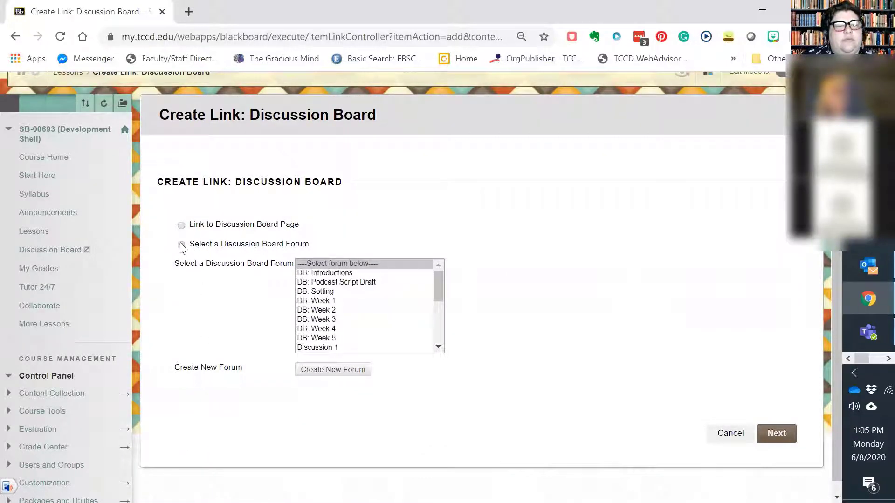
{"action": "left_click", "coordinate": [182, 225]}
{"action": "left_click", "coordinate": [334, 369]}
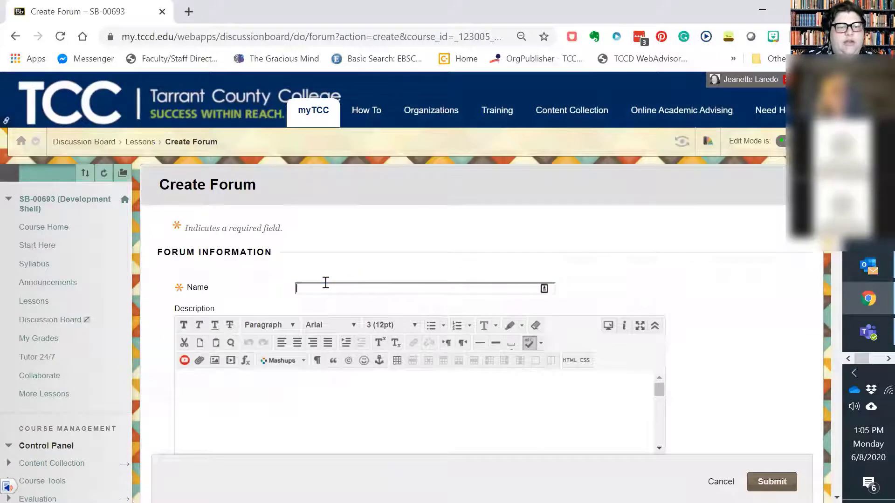
Name the forum "Test Discussion" and enter "Upload a file." as its description
{"action": "type", "text": "Tes"}
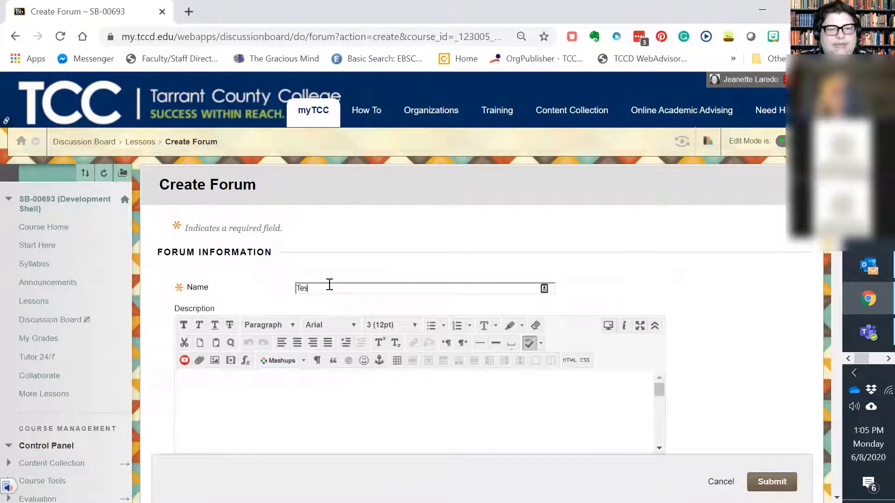
{"action": "type", "text": "t Discussion"}
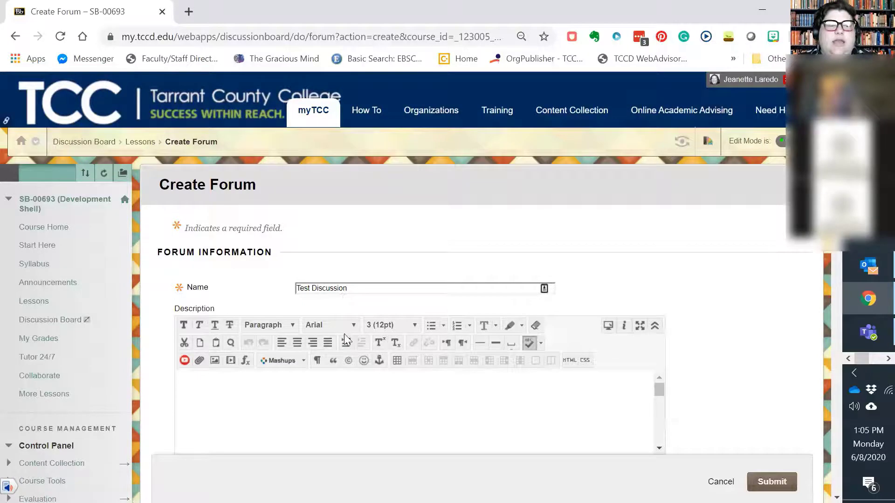
{"action": "scroll", "coordinate": [344, 334], "scroll_direction": "down", "scroll_amount": 3}
{"action": "left_click", "coordinate": [240, 321]}
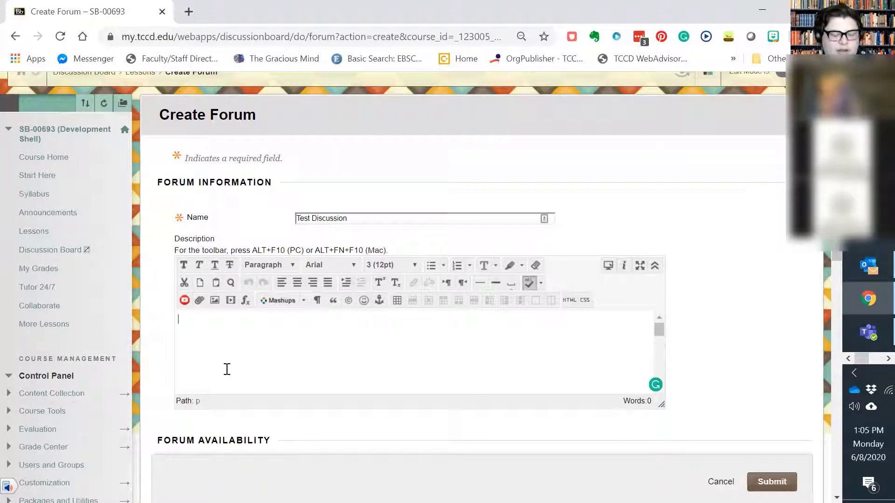
{"action": "type", "text": "pload a"}
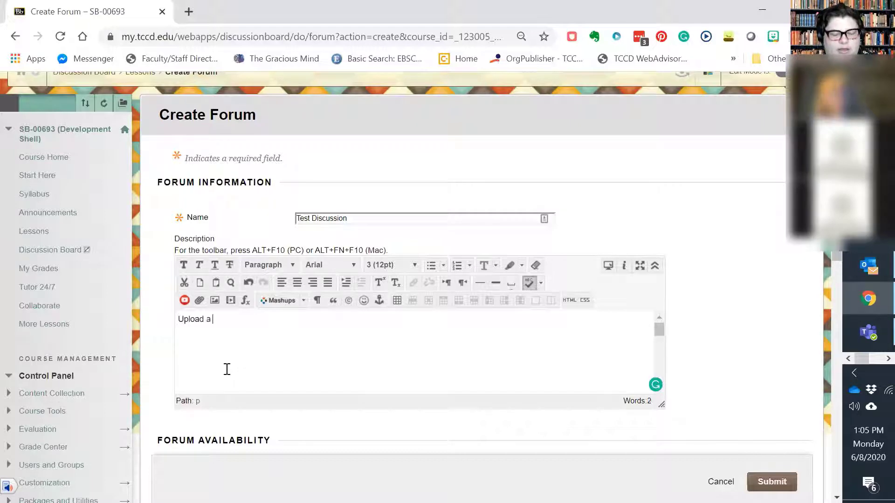
{"action": "type", "text": " file."}
{"action": "scroll", "coordinate": [233, 364], "scroll_direction": "down", "scroll_amount": 5}
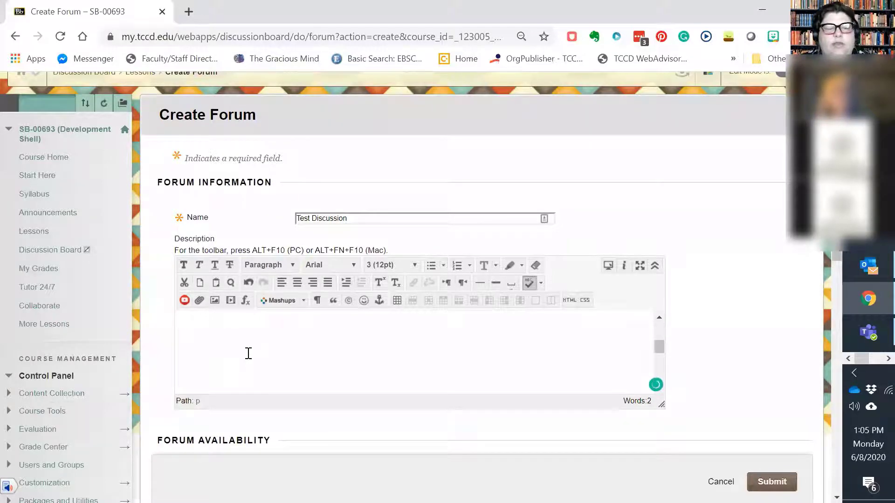
In the forum settings, enable grading for the discussion forum with 100 points possible
{"action": "scroll", "coordinate": [526, 332], "scroll_direction": "down", "scroll_amount": 6}
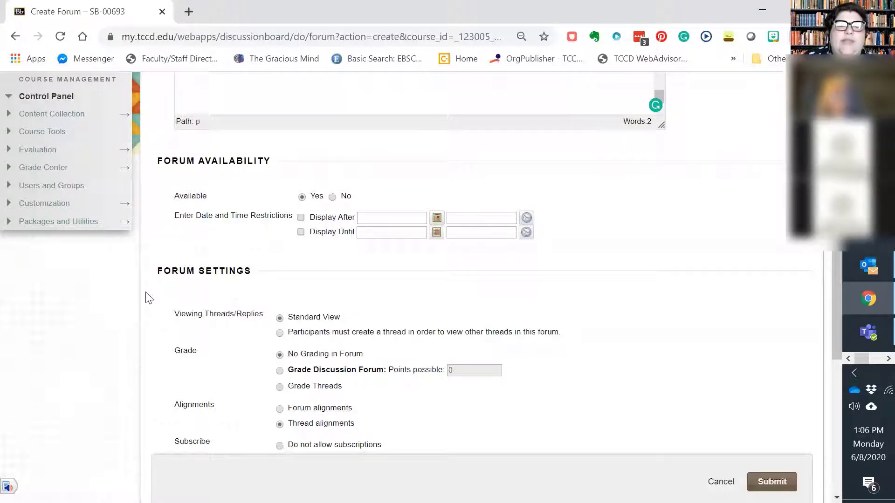
{"action": "scroll", "coordinate": [463, 351], "scroll_direction": "down", "scroll_amount": 3}
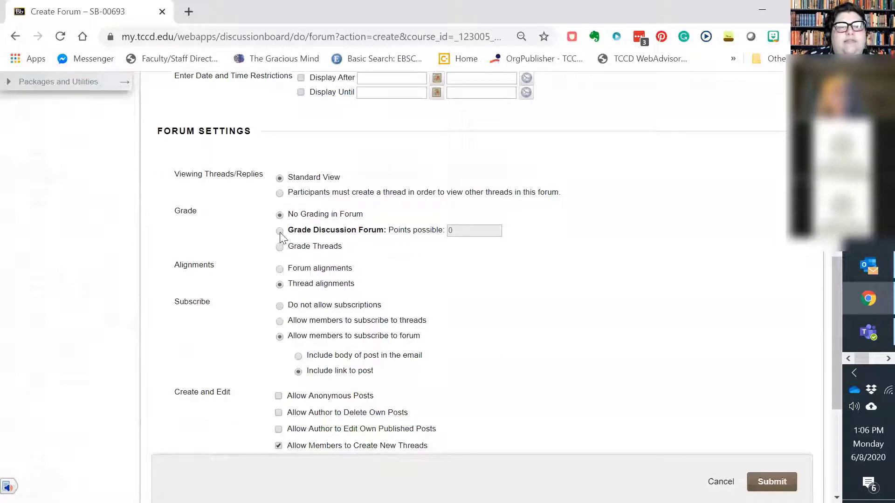
{"action": "left_click", "coordinate": [280, 232]}
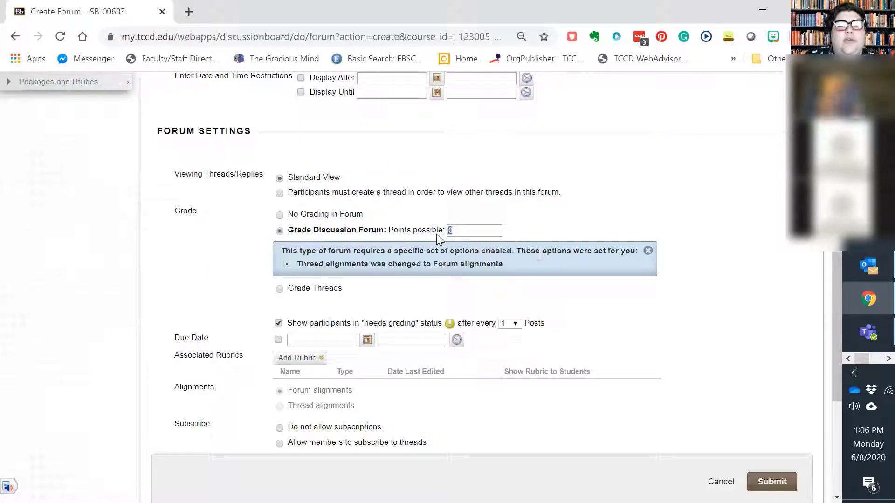
{"action": "key", "text": "Tab"}
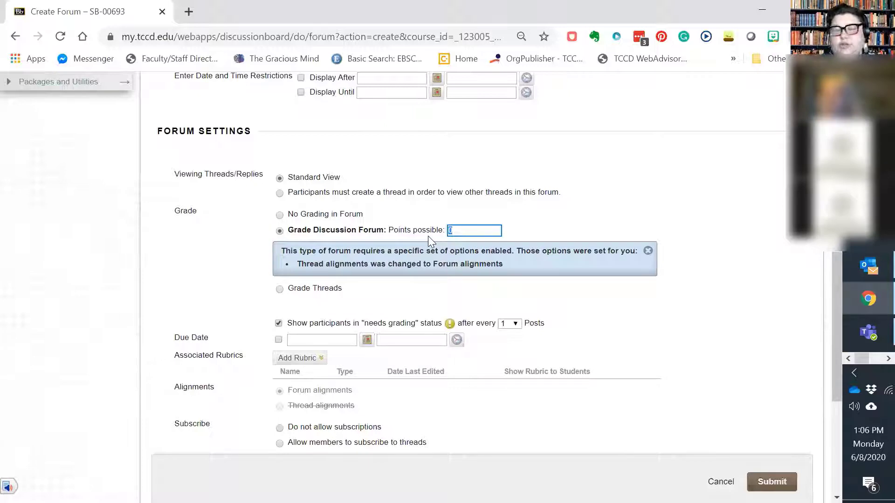
{"action": "type", "text": "100"}
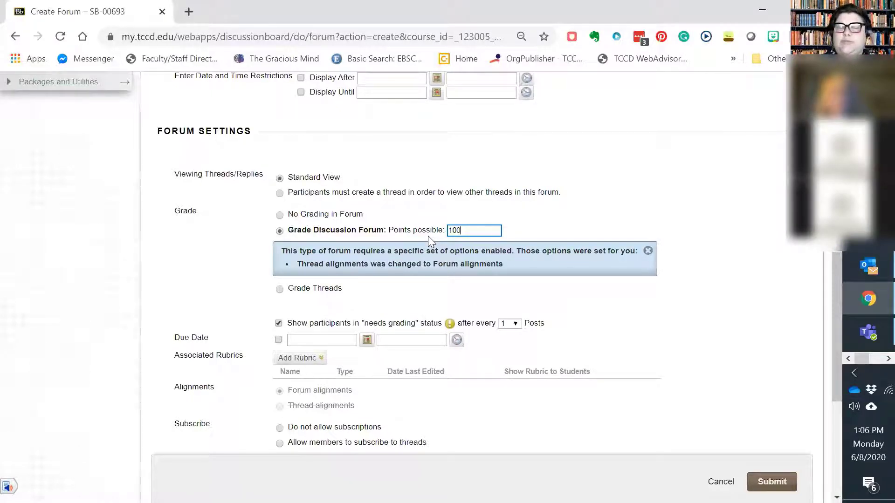
Enable the forum's due date for 06/08/2020 and set its time to 11:59 PM
{"action": "scroll", "coordinate": [416, 263], "scroll_direction": "down", "scroll_amount": 3}
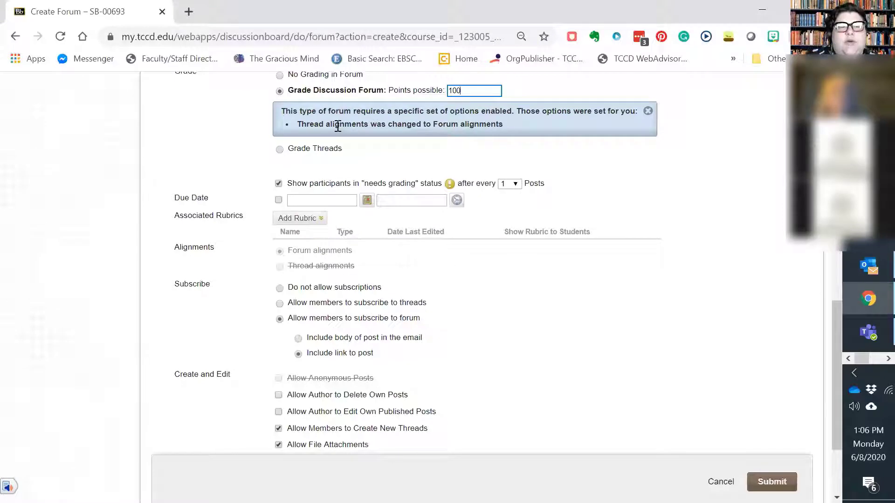
{"action": "left_click", "coordinate": [278, 201]}
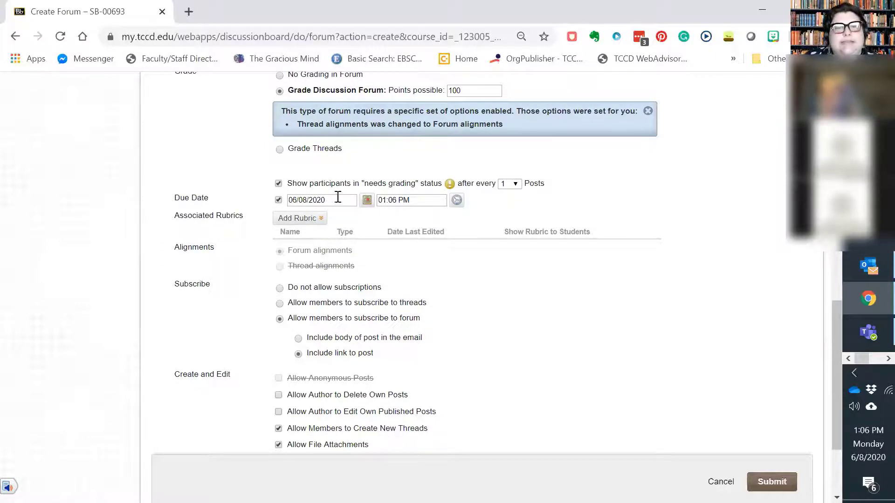
{"action": "left_click", "coordinate": [457, 200]}
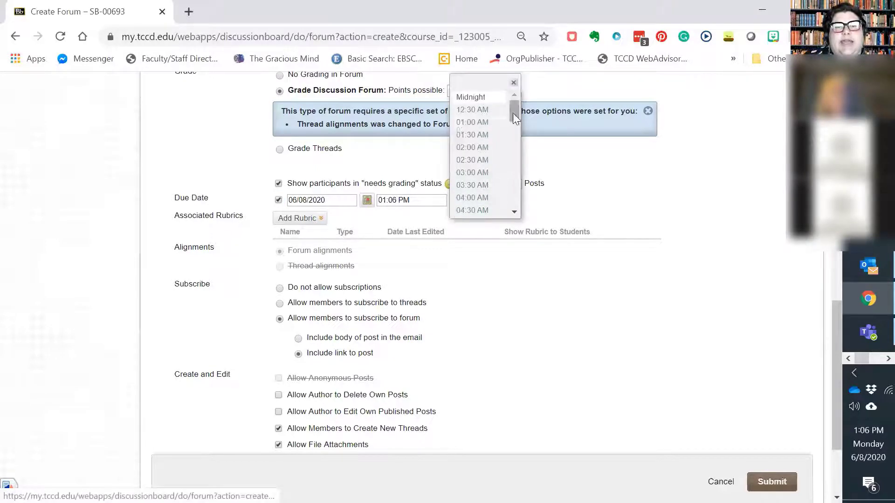
{"action": "left_click_drag", "start_coordinate": [515, 111], "coordinate": [514, 205]}
{"action": "left_click", "coordinate": [485, 211]}
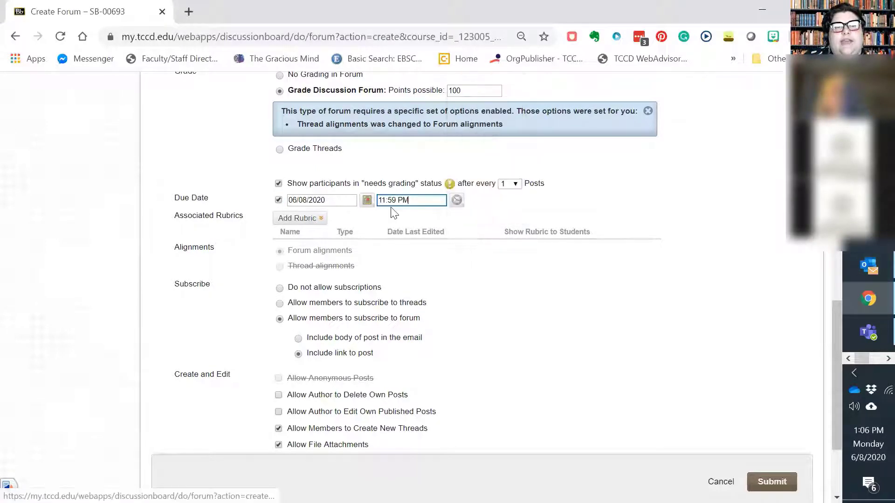
Start creating a new associated rubric for the forum and maximize the rubric window
{"action": "scroll", "coordinate": [480, 295], "scroll_direction": "down", "scroll_amount": 1}
{"action": "scroll", "coordinate": [481, 295], "scroll_direction": "down", "scroll_amount": 3}
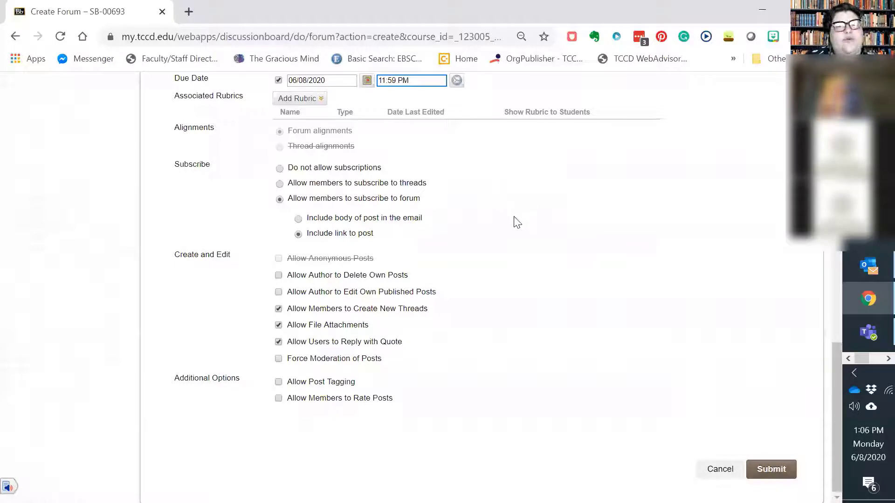
{"action": "left_click", "coordinate": [314, 100]}
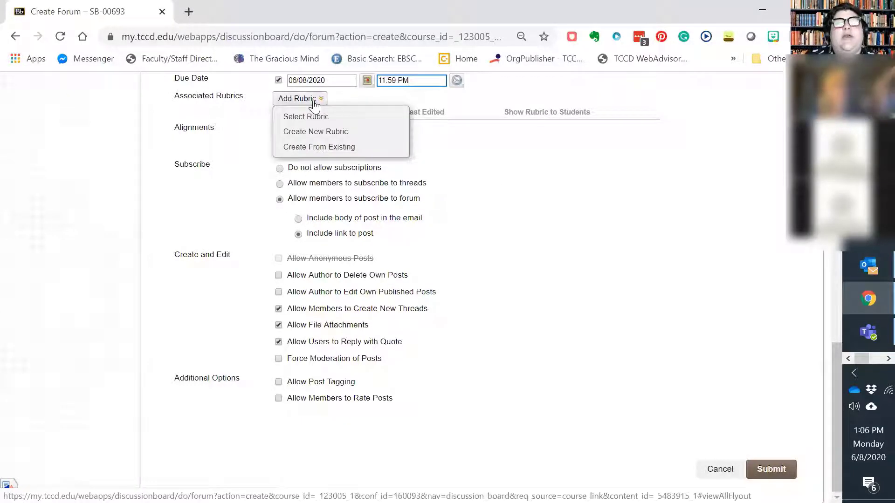
{"action": "left_click", "coordinate": [319, 132]}
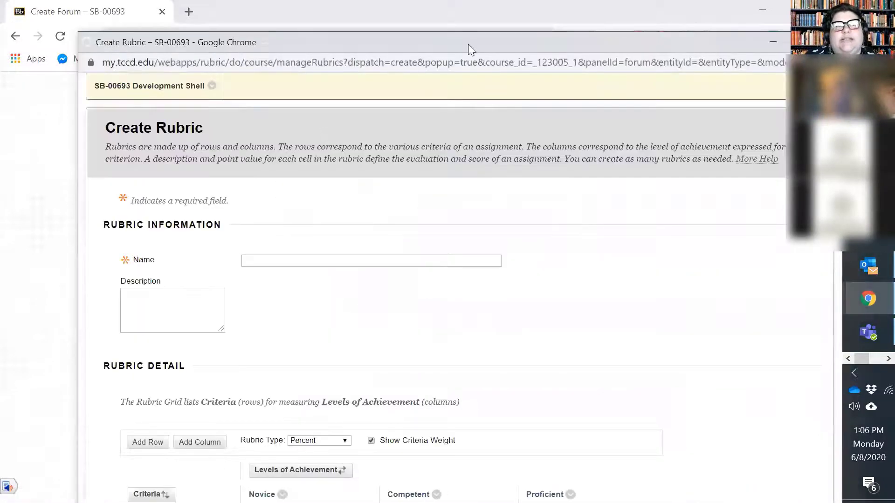
{"action": "double_click", "coordinate": [468, 44]}
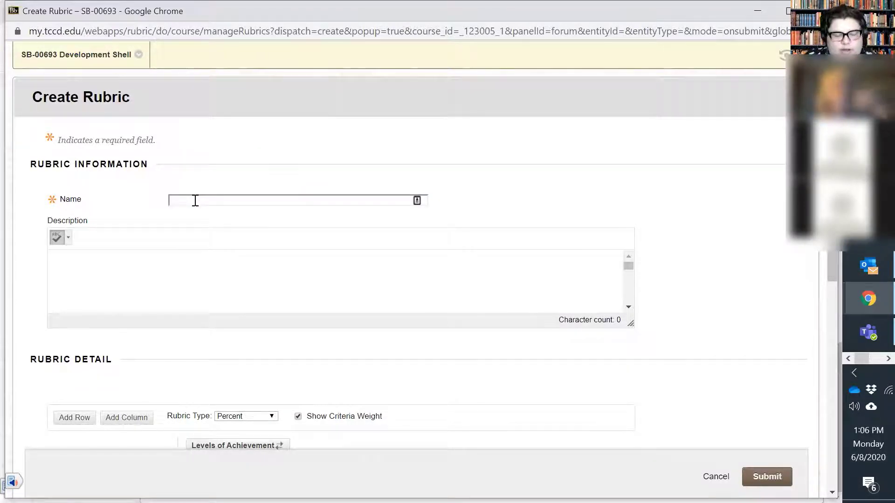
Name the rubric "Discussion Rubric" and leave its description empty
{"action": "type", "text": "Discussion"}
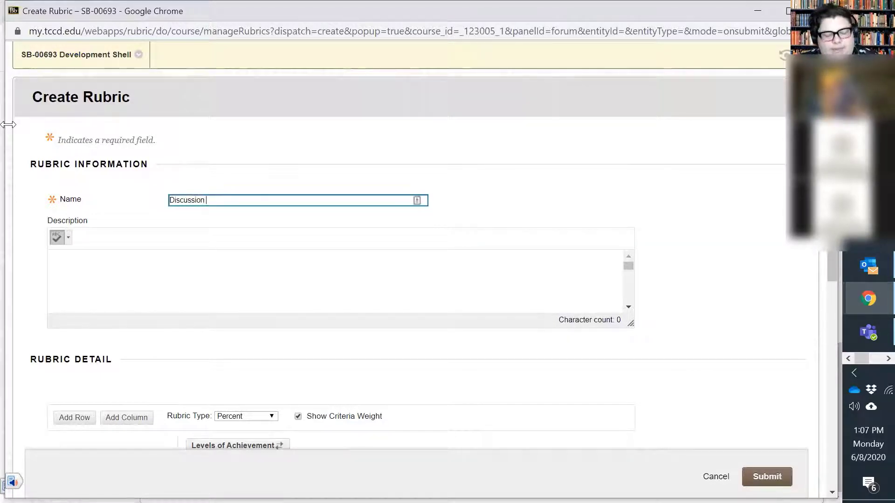
{"action": "type", "text": " Rubric"}
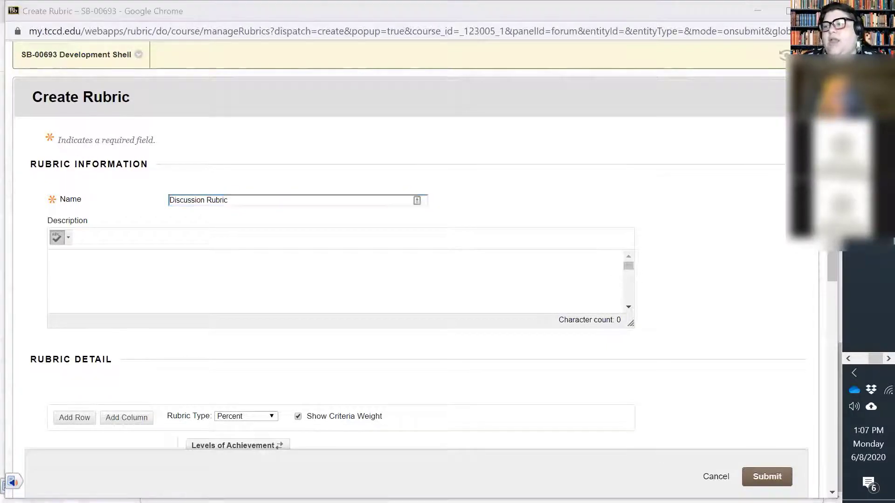
{"action": "left_click", "coordinate": [94, 277]}
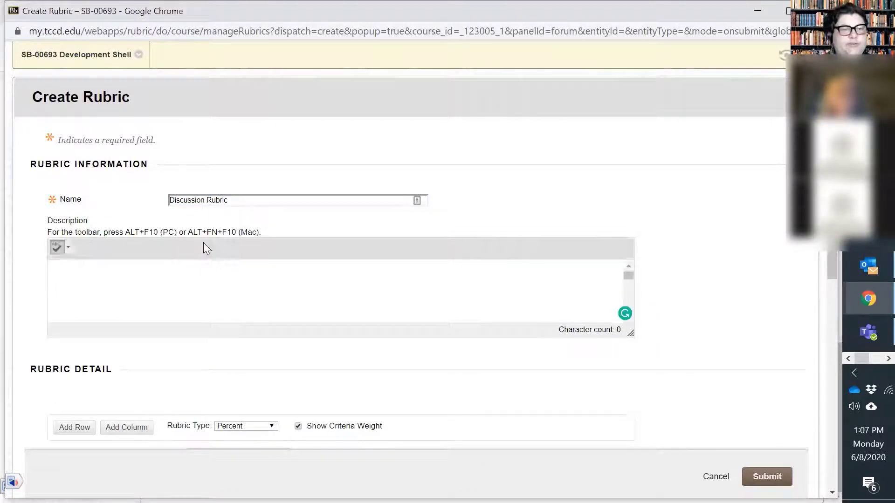
Choose Percent as the rubric type in the rubric detail section
{"action": "scroll", "coordinate": [252, 200], "scroll_direction": "down", "scroll_amount": 6}
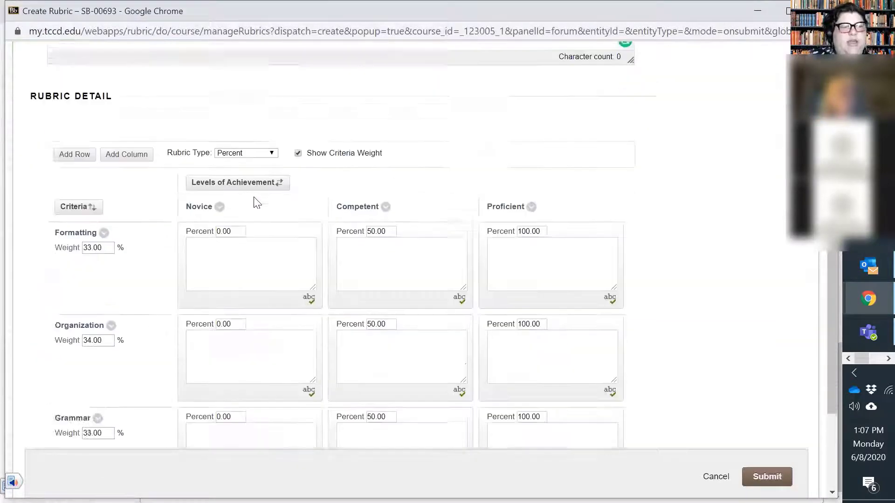
{"action": "scroll", "coordinate": [79, 194], "scroll_direction": "down", "scroll_amount": 2}
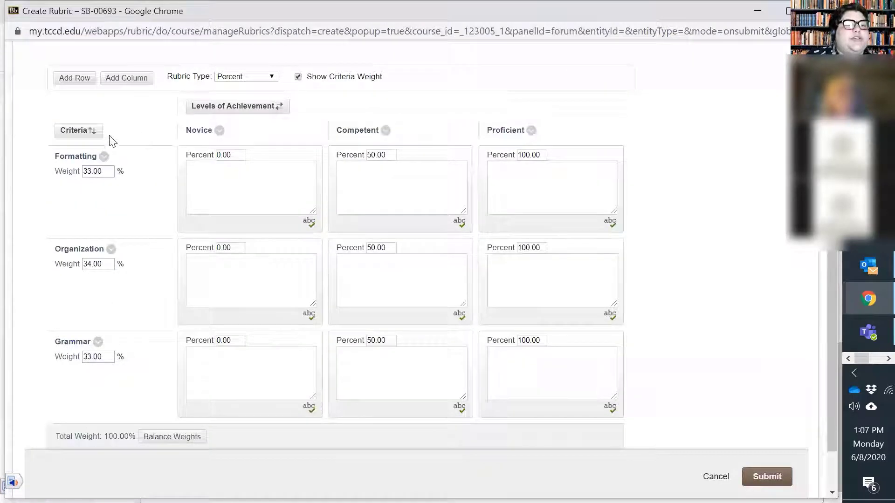
{"action": "left_click", "coordinate": [233, 77]}
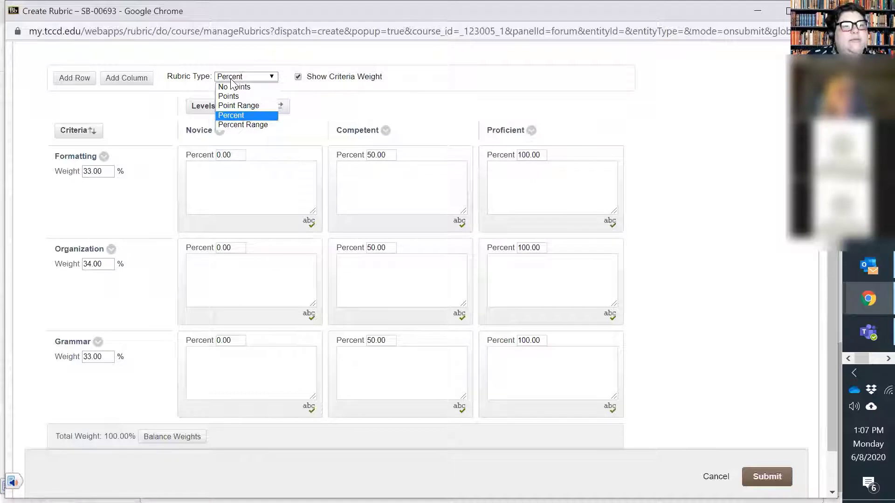
{"action": "left_click", "coordinate": [233, 116]}
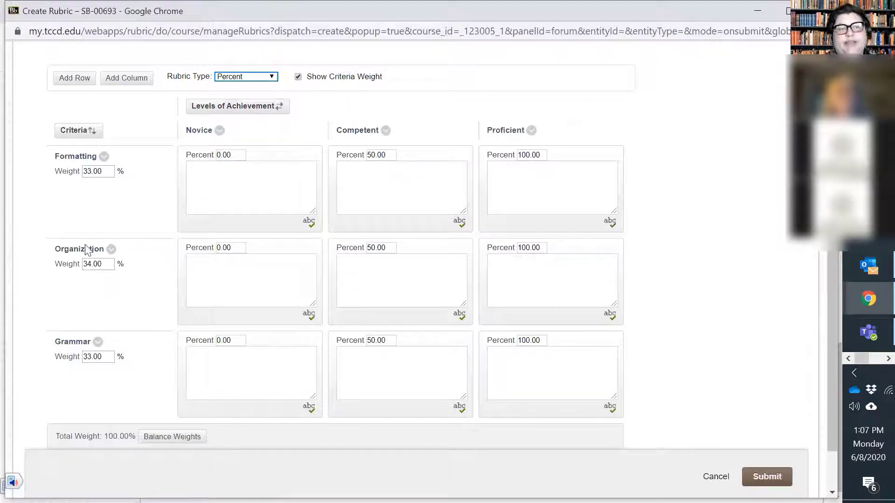
Set the criteria weights to 50% for Formatting, 25% for Organization and 25% for Grammar
{"action": "scroll", "coordinate": [117, 306], "scroll_direction": "down", "scroll_amount": 2}
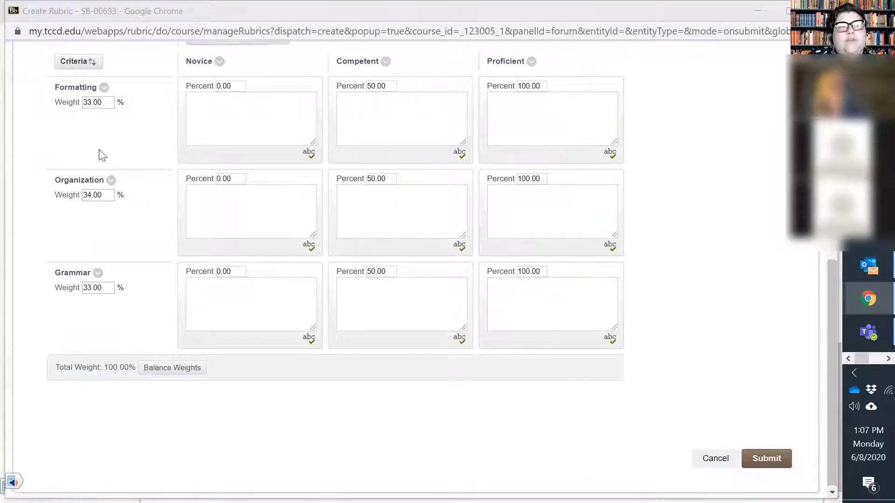
{"action": "scroll", "coordinate": [102, 155], "scroll_direction": "up", "scroll_amount": 2}
{"action": "left_click_drag", "start_coordinate": [104, 190], "coordinate": [77, 204]}
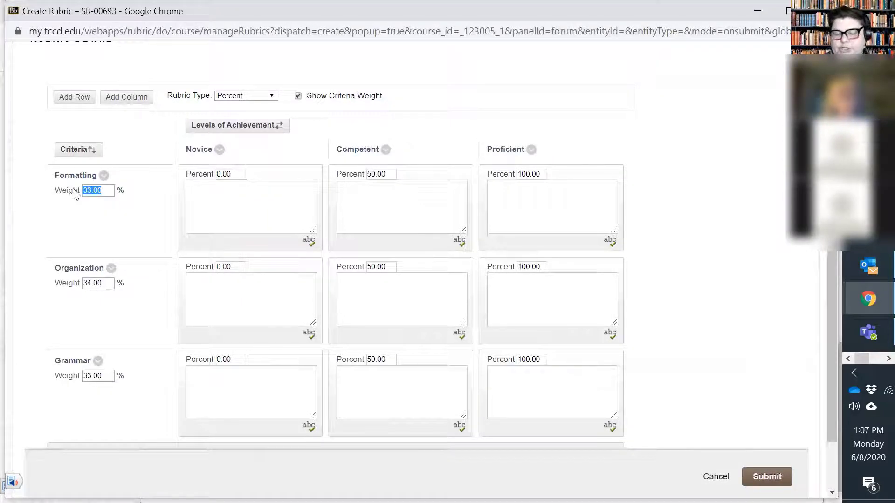
{"action": "type", "text": "50"}
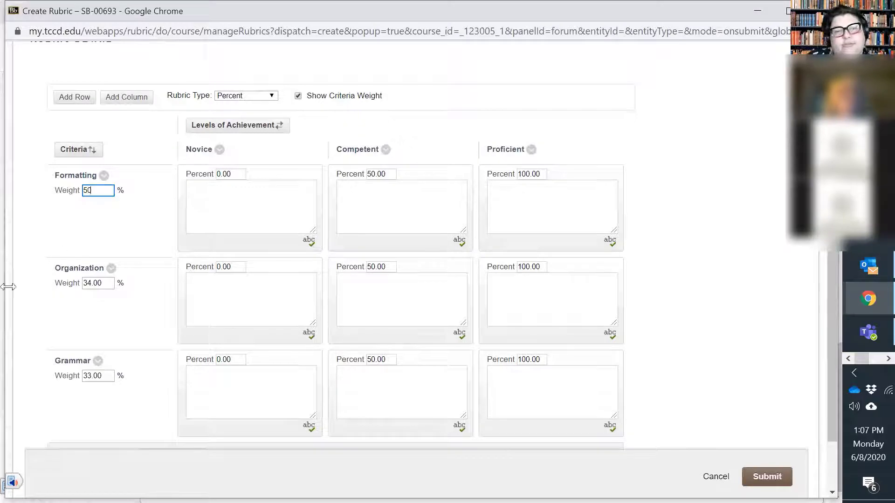
{"action": "left_click_drag", "start_coordinate": [104, 285], "coordinate": [67, 297]}
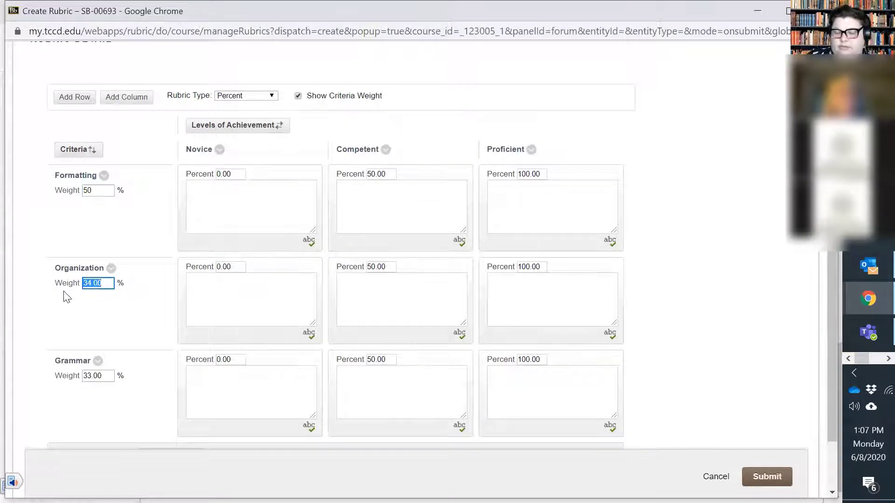
{"action": "type", "text": "25"}
{"action": "scroll", "coordinate": [44, 278], "scroll_direction": "up", "scroll_amount": 1}
{"action": "scroll", "coordinate": [137, 442], "scroll_direction": "down", "scroll_amount": 1}
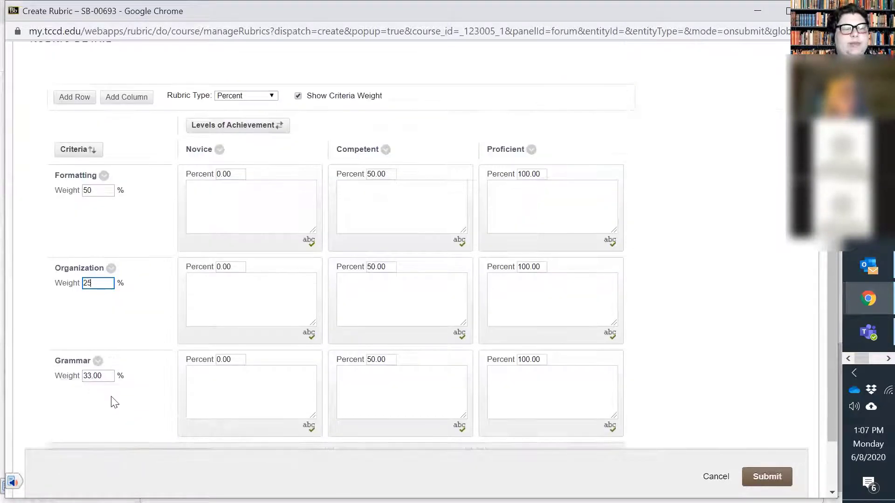
{"action": "left_click_drag", "start_coordinate": [112, 380], "coordinate": [56, 374]}
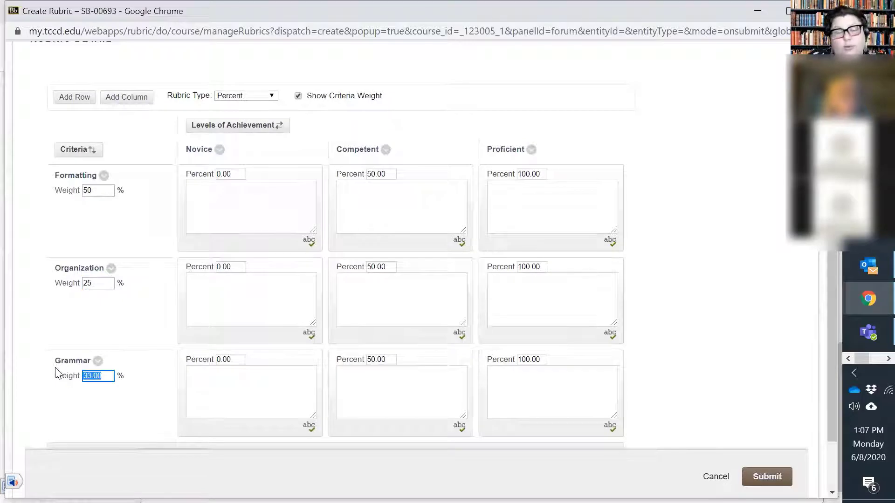
{"action": "type", "text": "25"}
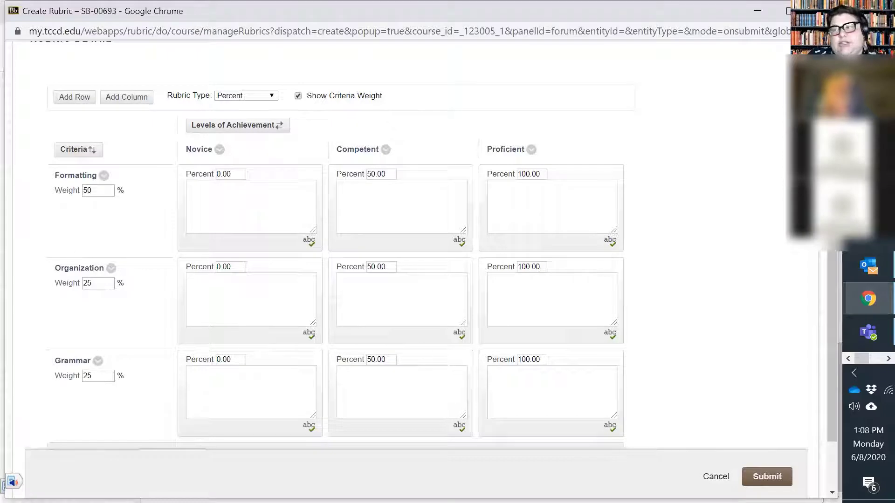
Paste the copied description beginning "Contributes to class activities by" into the Formatting criterion's Novice cell
{"action": "left_click", "coordinate": [237, 205]}
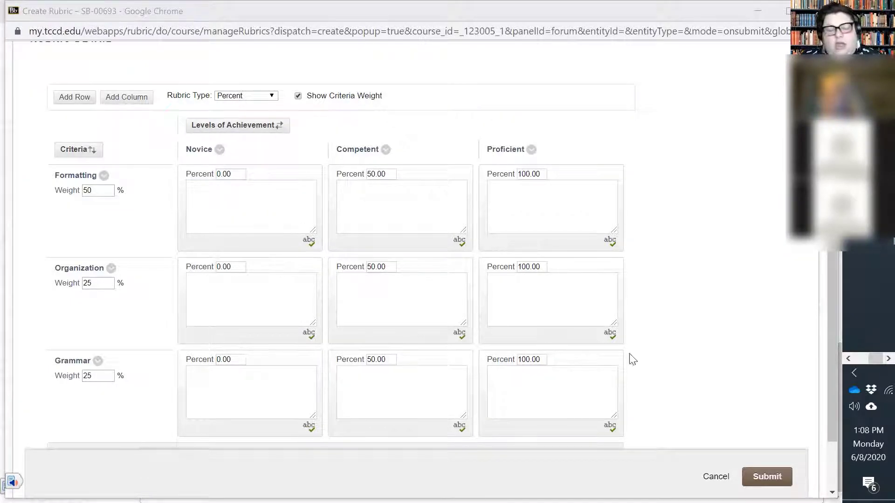
{"action": "left_click", "coordinate": [218, 199]}
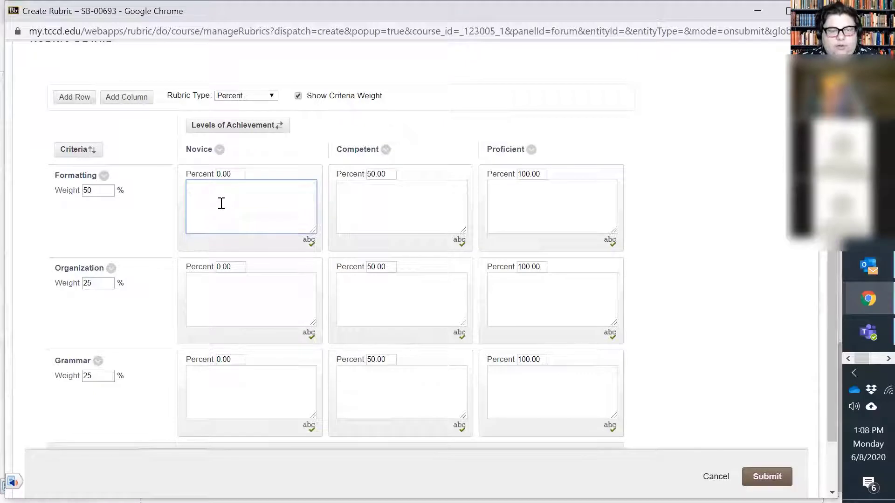
{"action": "key", "text": "ctrl+v"}
{"action": "scroll", "coordinate": [224, 206], "scroll_direction": "up", "scroll_amount": 3}
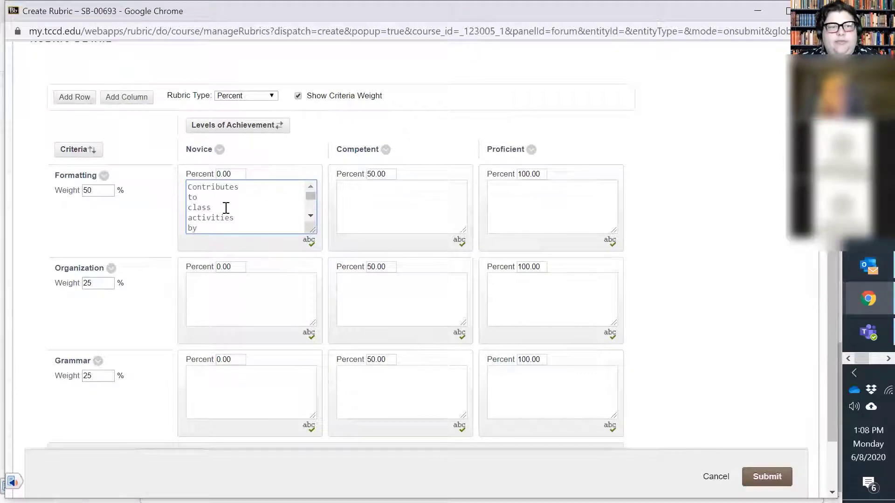
Remove the line breaks between words in the Formatting Novice description, from "Contributes" through "appropriate"
{"action": "left_click", "coordinate": [244, 187]}
{"action": "key", "text": "Delete"}
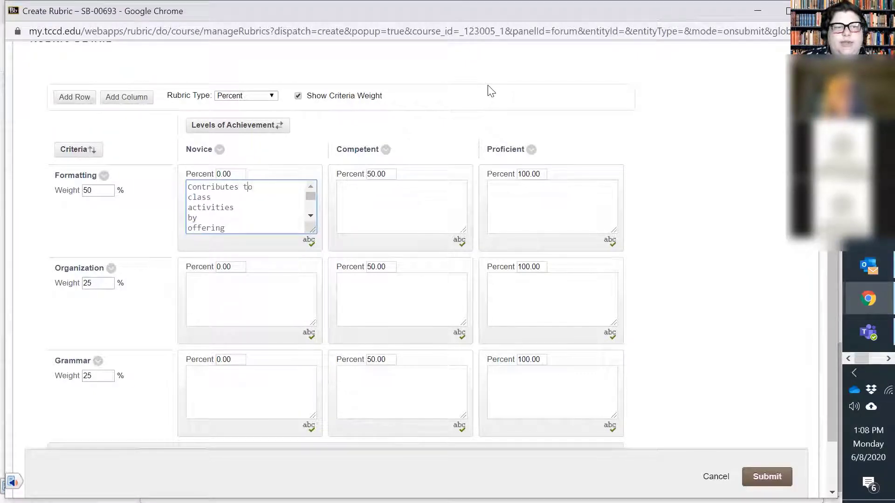
{"action": "key", "text": "Delete"}
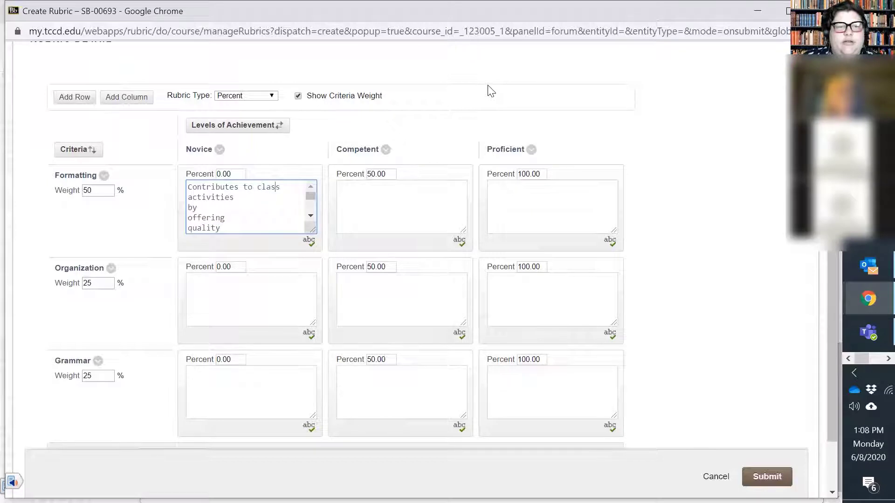
{"action": "key", "text": "Delete"}
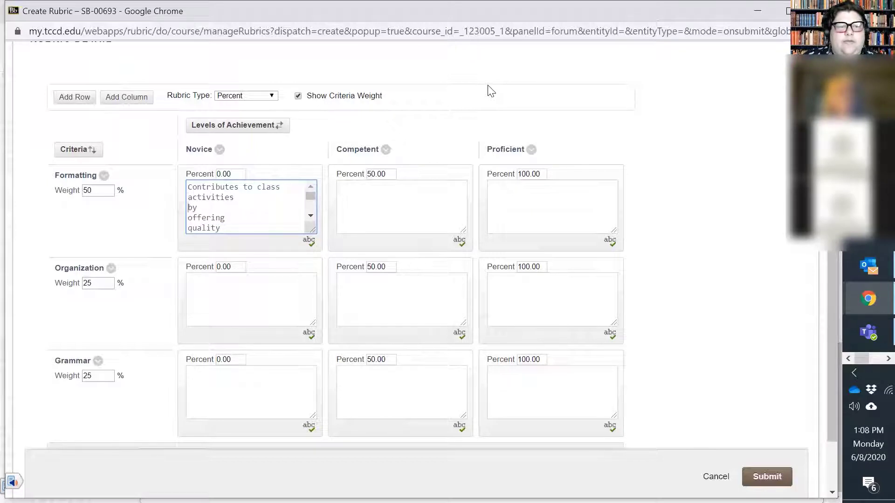
{"action": "key", "text": "Delete"}
{"action": "key", "text": "Delete"}
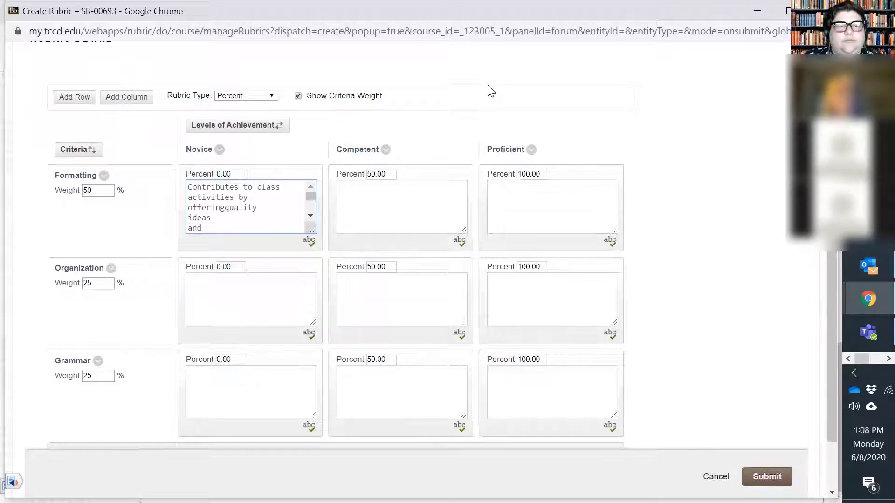
{"action": "key", "text": "Delete"}
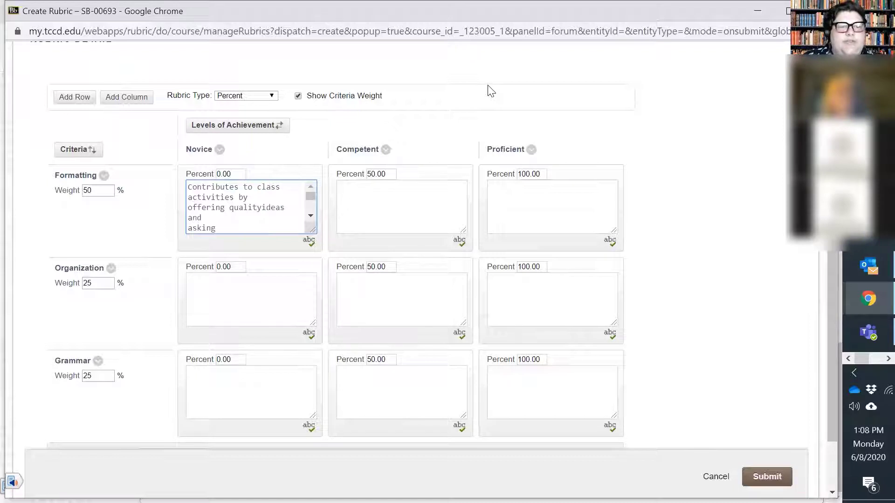
{"action": "key", "text": "Delete"}
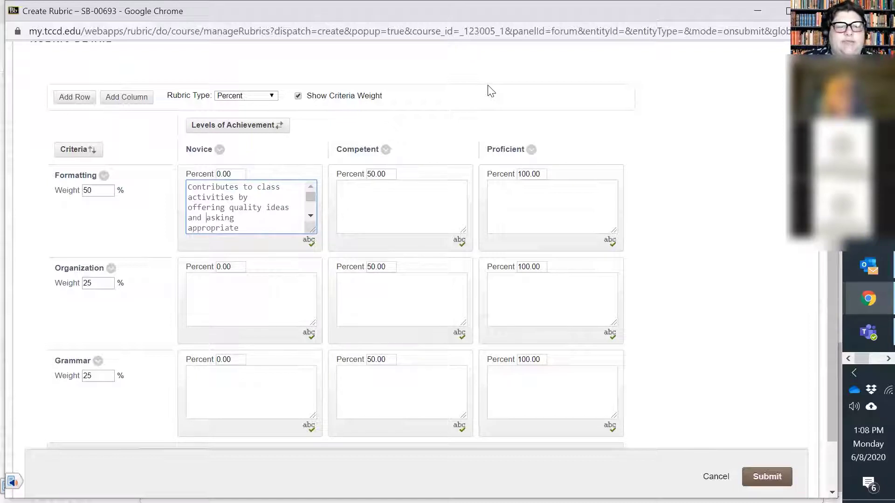
{"action": "key", "text": "Delete"}
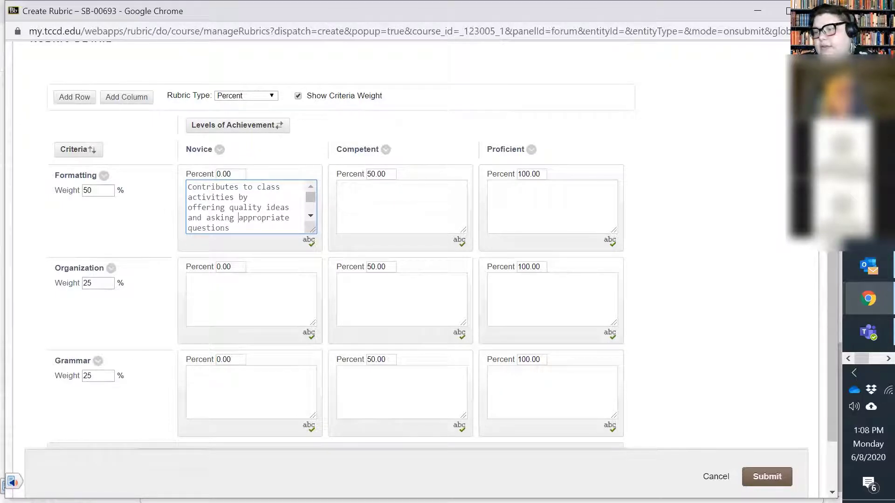
{"action": "left_click", "coordinate": [889, 359]}
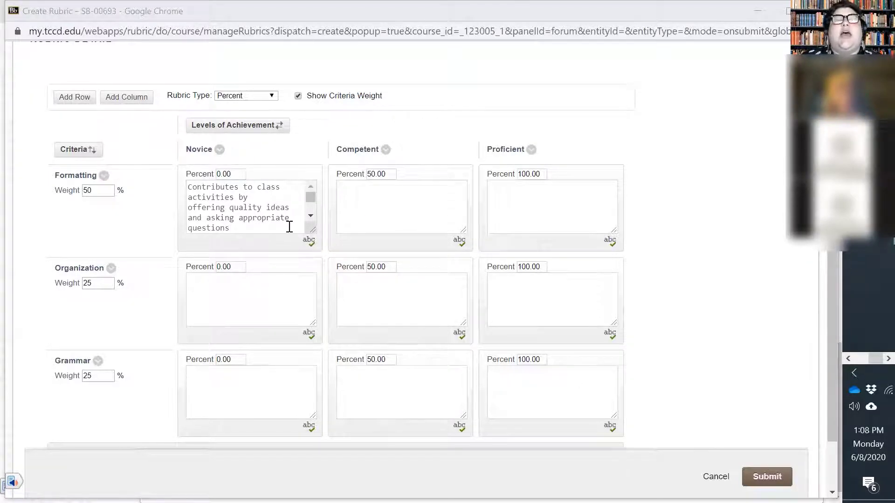
Copy the Formatting criterion's Novice description into its Competent and Proficient cells
{"action": "triple_click", "coordinate": [244, 222]}
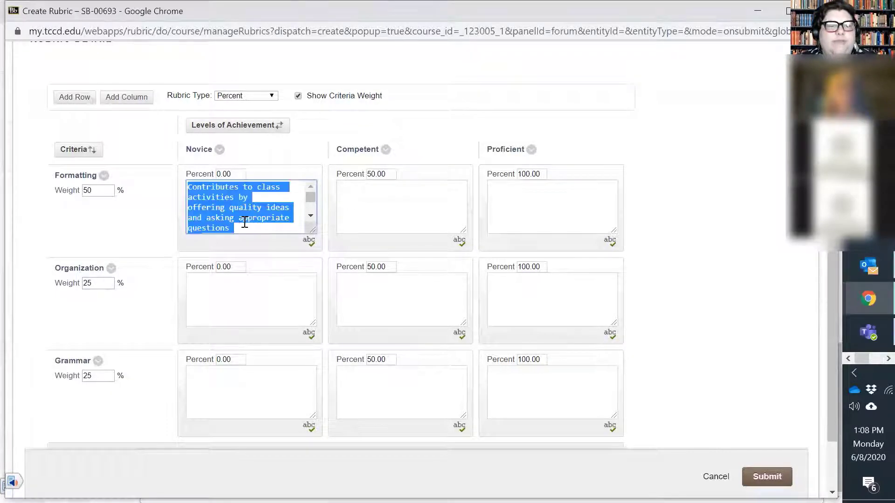
{"action": "key", "text": "ctrl+c"}
{"action": "left_click", "coordinate": [360, 203]}
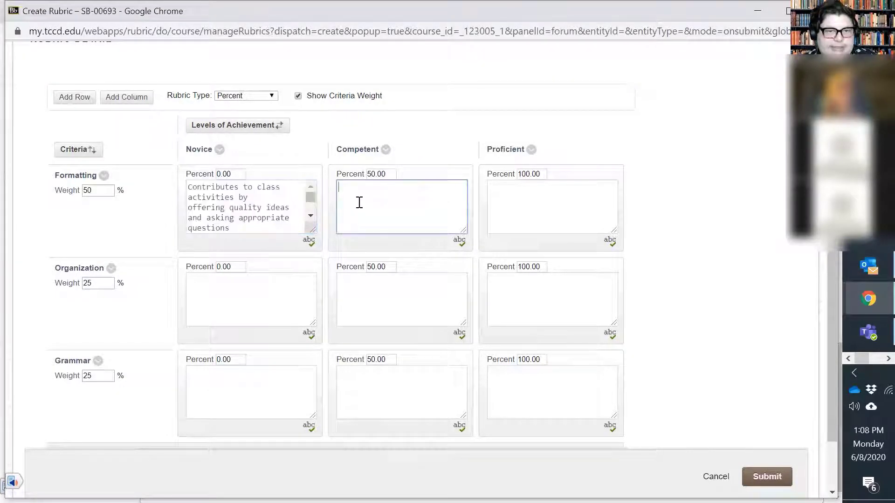
{"action": "key", "text": "ctrl+v"}
{"action": "left_click", "coordinate": [522, 216]}
{"action": "key", "text": "ctrl+v"}
Paste the same description into the Organization criterion's Novice, Competent and Proficient cells
{"action": "left_click", "coordinate": [236, 276]}
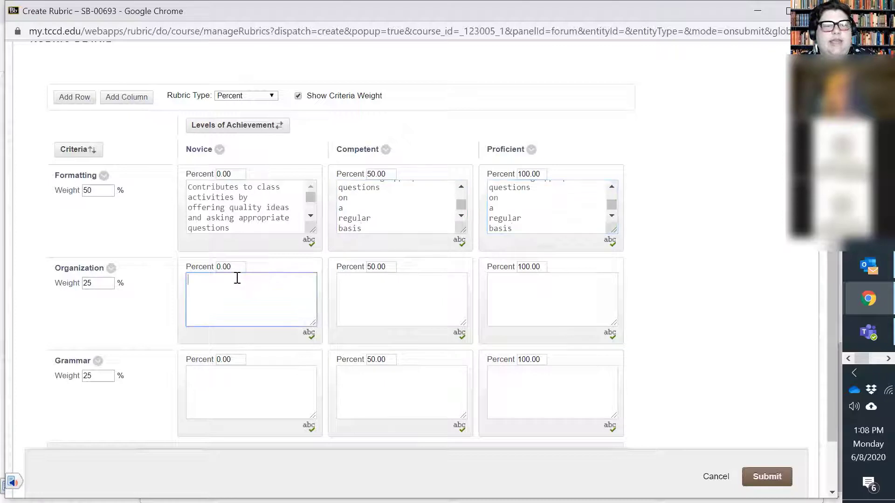
{"action": "key", "text": "ctrl+v"}
{"action": "left_click", "coordinate": [375, 300]}
{"action": "key", "text": "ctrl+v"}
{"action": "left_click", "coordinate": [541, 318]}
{"action": "key", "text": "ctrl+v"}
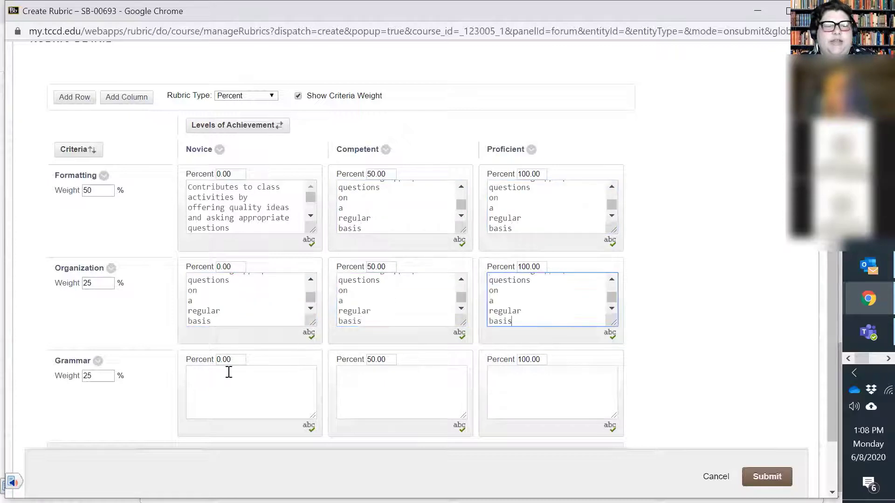
Fill the Grammar criterion's Novice, Competent and Proficient cells with the same copied description
{"action": "left_click", "coordinate": [238, 373]}
{"action": "key", "text": "ctrl+v"}
{"action": "key", "text": "Tab"}
{"action": "key", "text": "Tab"}
{"action": "key", "text": "Tab"}
{"action": "key", "text": "ctrl+v"}
{"action": "key", "text": "Tab"}
{"action": "key", "text": "Tab"}
{"action": "key", "text": "Tab"}
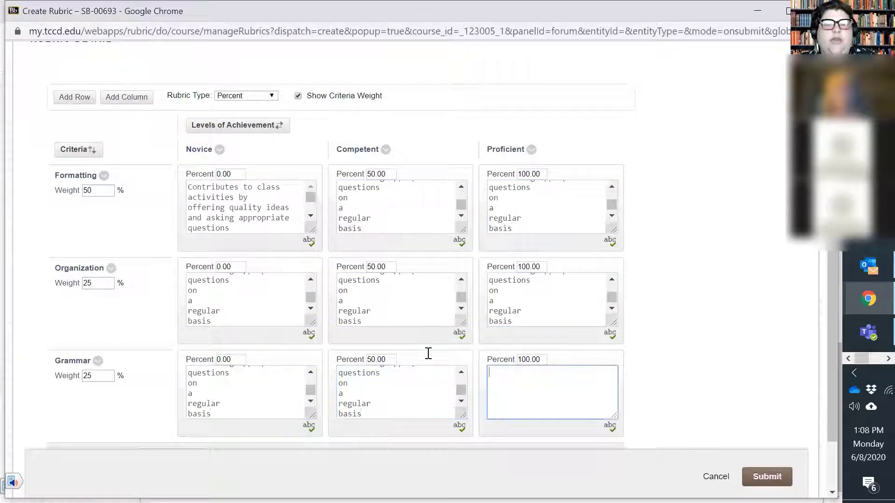
{"action": "key", "text": "ctrl+v"}
{"action": "scroll", "coordinate": [194, 284], "scroll_direction": "down", "scroll_amount": 2}
{"action": "scroll", "coordinate": [134, 254], "scroll_direction": "up", "scroll_amount": 2}
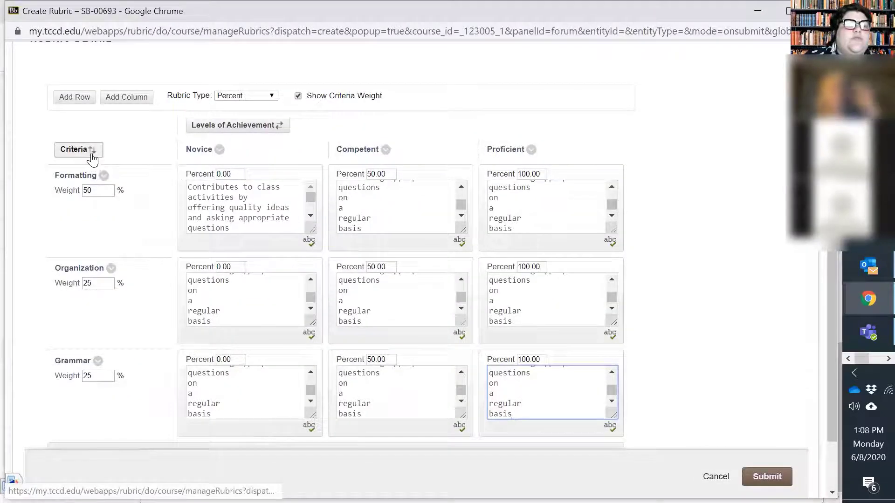
Rename the Formatting criterion to "Level of Engagement" and save the name
{"action": "left_click", "coordinate": [104, 176]}
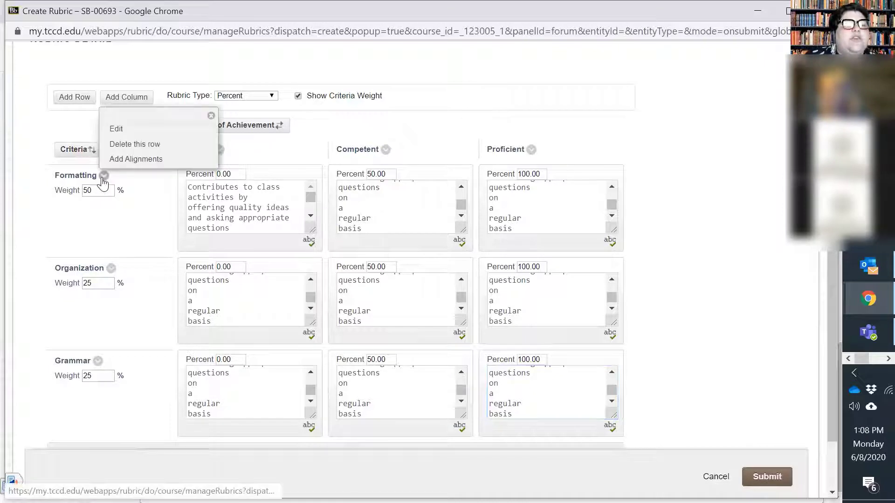
{"action": "left_click", "coordinate": [116, 129]}
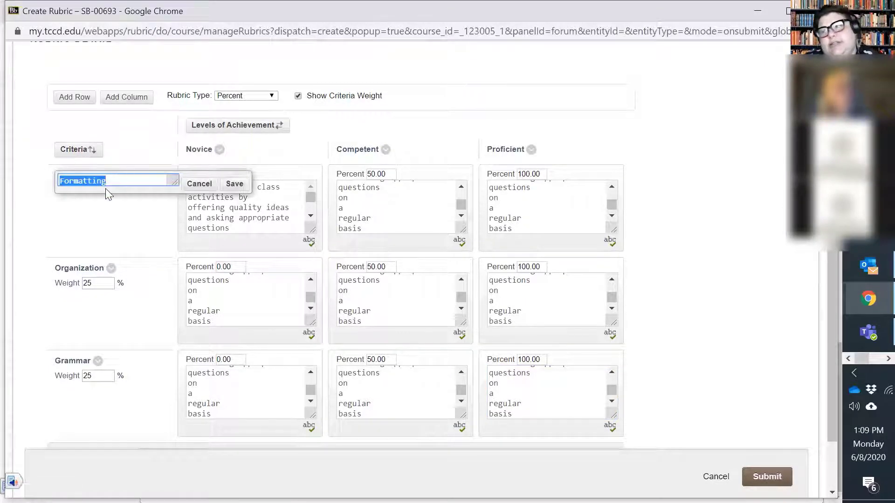
{"action": "type", "text": "Le"}
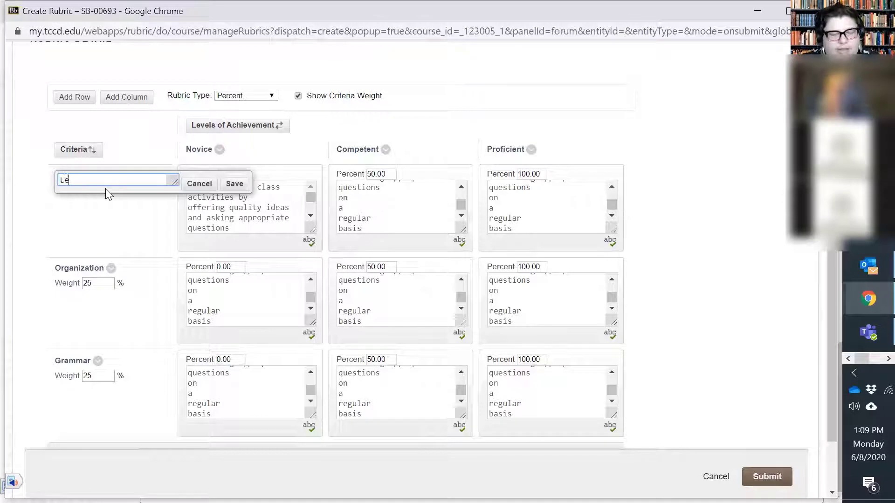
{"action": "type", "text": "vel of Engagement"}
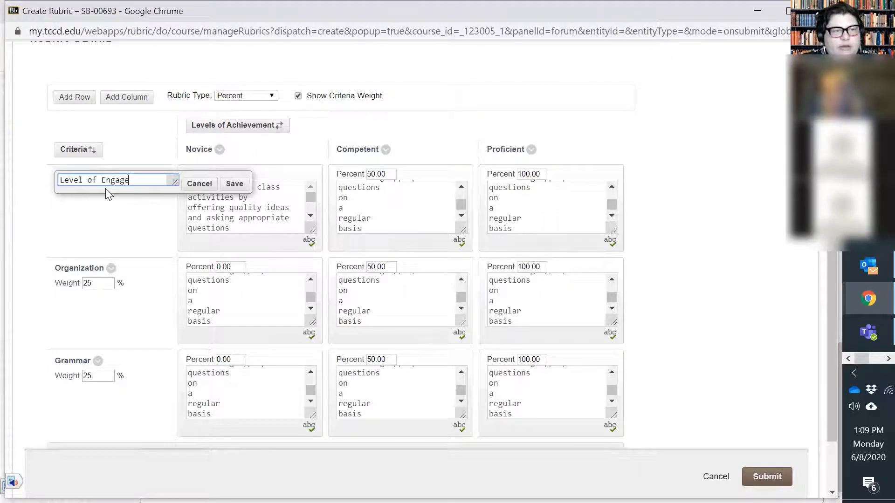
{"action": "left_click", "coordinate": [232, 184]}
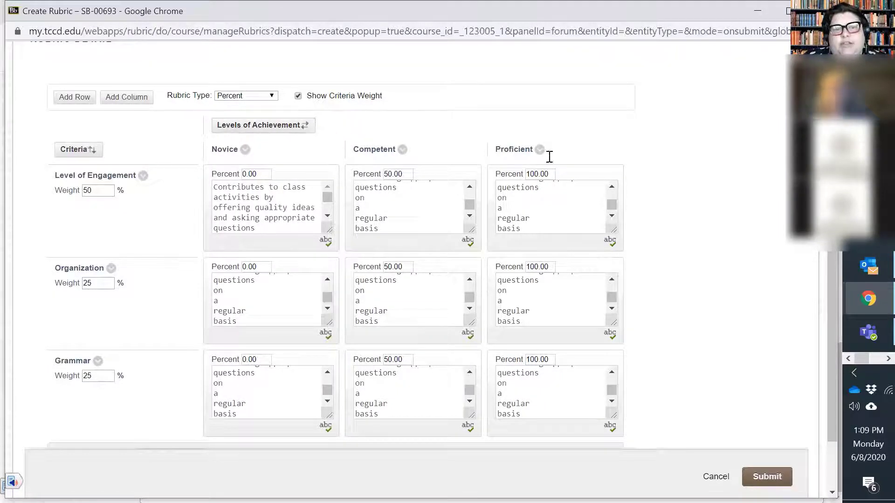
Add a fourth level of achievement column to the rubric and name it "Excellent"
{"action": "left_click", "coordinate": [133, 103]}
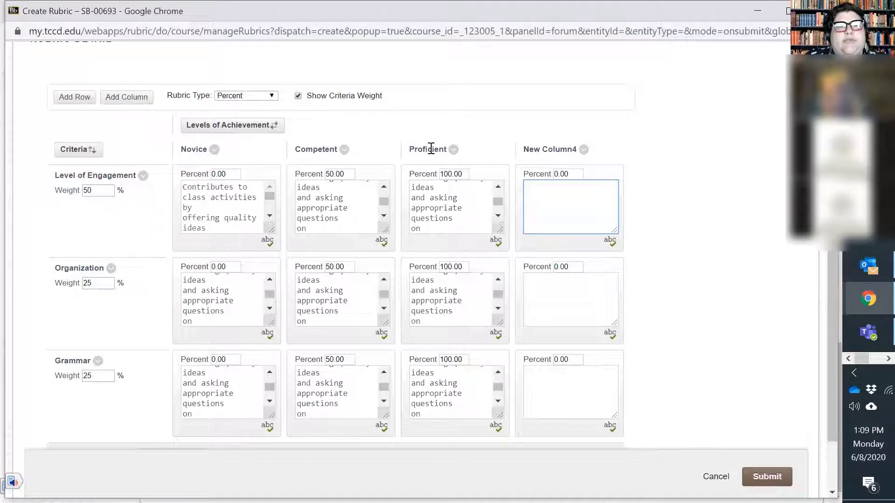
{"action": "left_click", "coordinate": [539, 150]}
{"action": "left_click", "coordinate": [585, 150]}
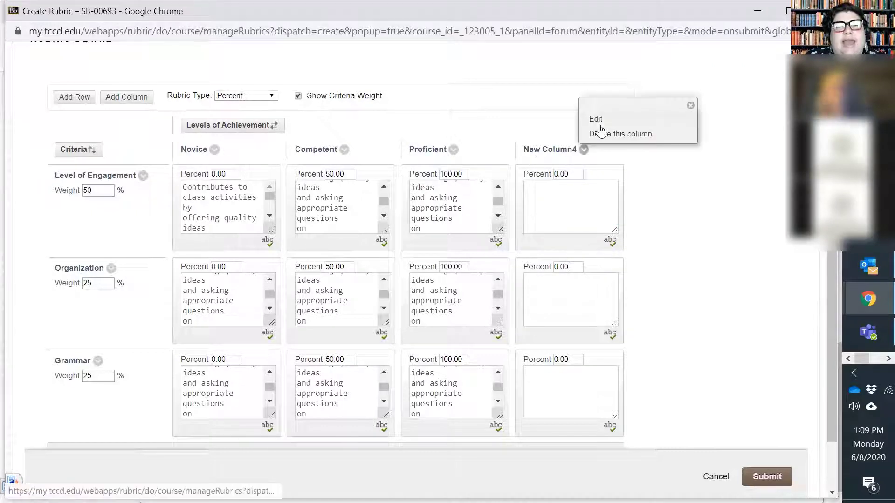
{"action": "left_click", "coordinate": [597, 117]}
{"action": "type", "text": "Excellent"}
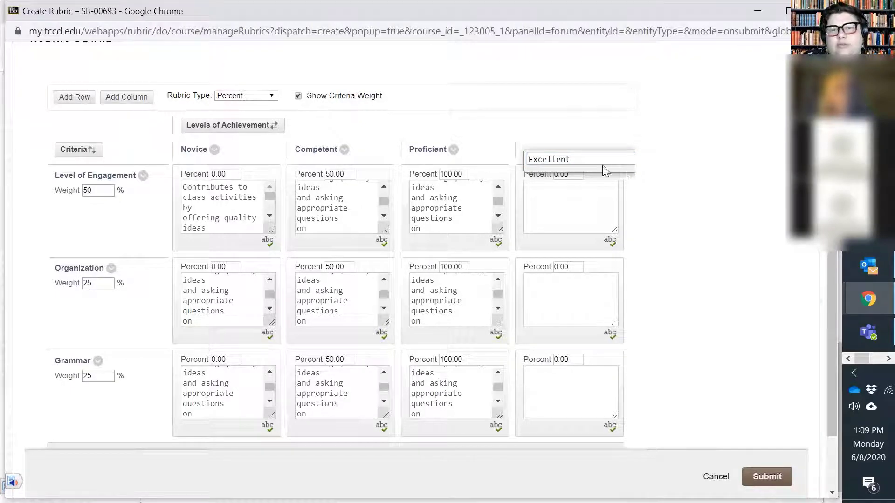
{"action": "key", "text": "Return"}
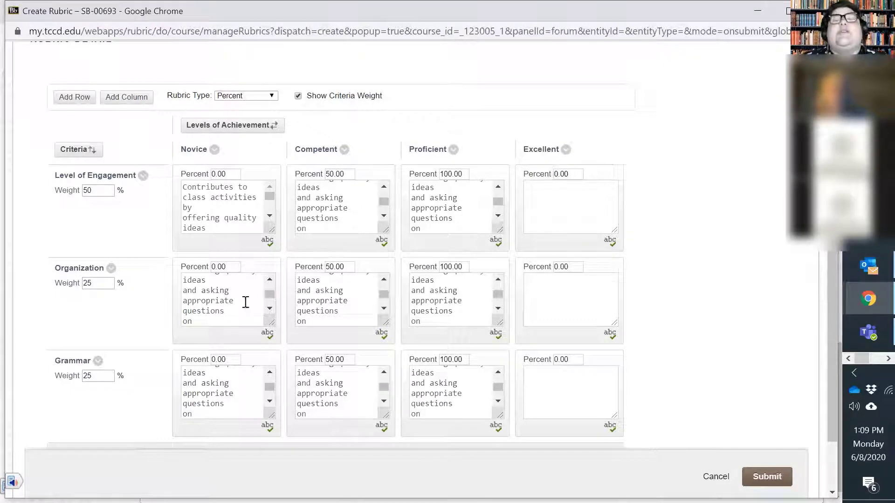
{"action": "scroll", "coordinate": [459, 258], "scroll_direction": "down", "scroll_amount": 2}
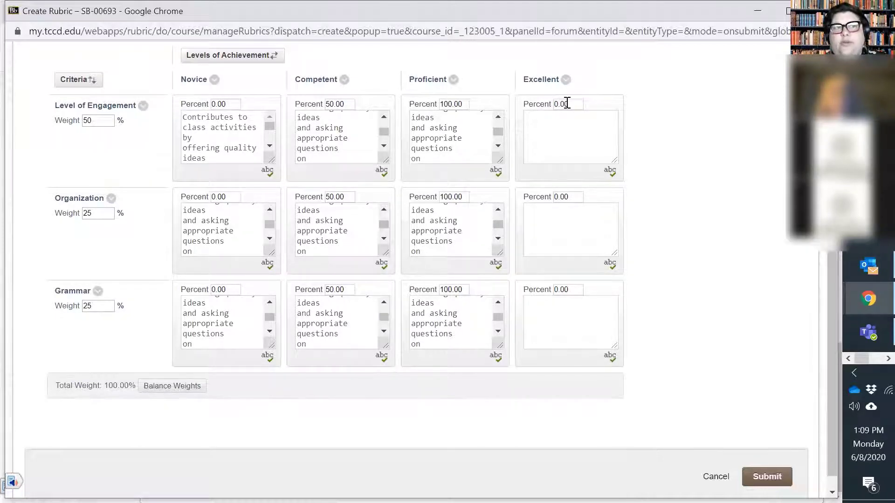
{"action": "scroll", "coordinate": [567, 103], "scroll_direction": "up", "scroll_amount": 2}
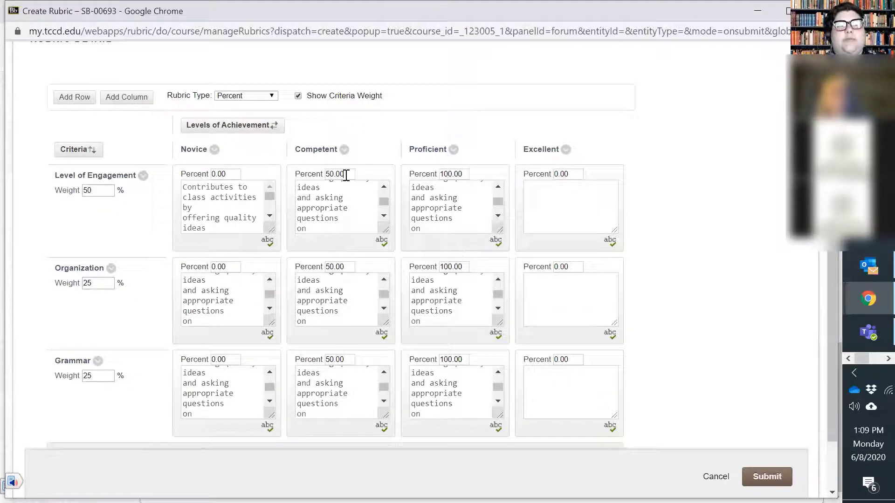
Set the Level of Engagement percentages to 25 for Competent, 50 for Proficient and 100 for Excellent
{"action": "left_click_drag", "start_coordinate": [347, 175], "coordinate": [330, 175]}
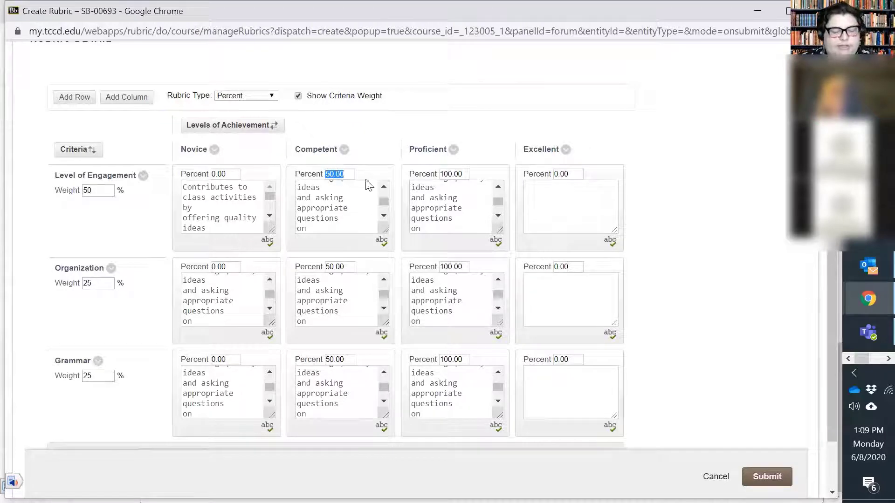
{"action": "type", "text": "25"}
{"action": "left_click_drag", "start_coordinate": [465, 174], "coordinate": [405, 174]}
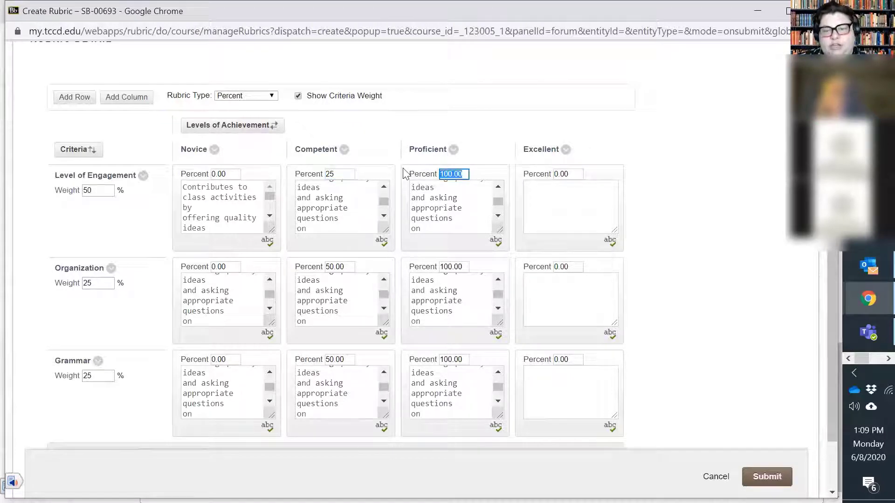
{"action": "type", "text": "50"}
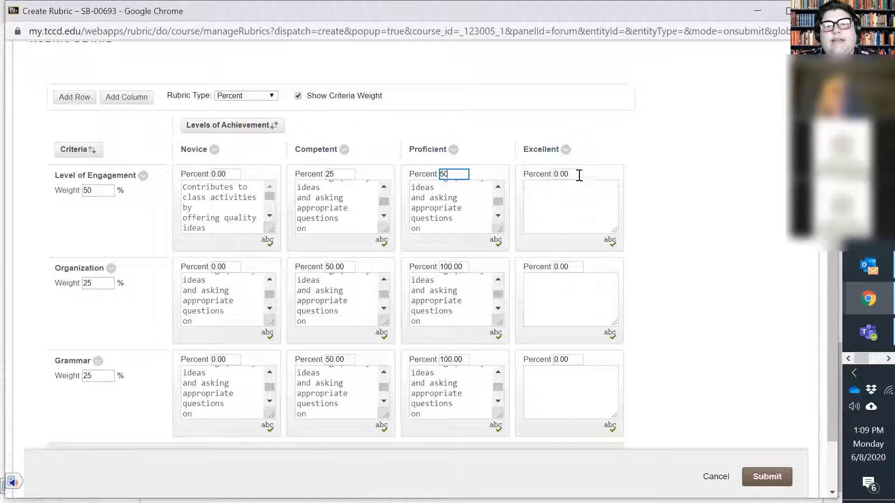
{"action": "left_click_drag", "start_coordinate": [579, 175], "coordinate": [503, 179]}
{"action": "type", "text": "100"}
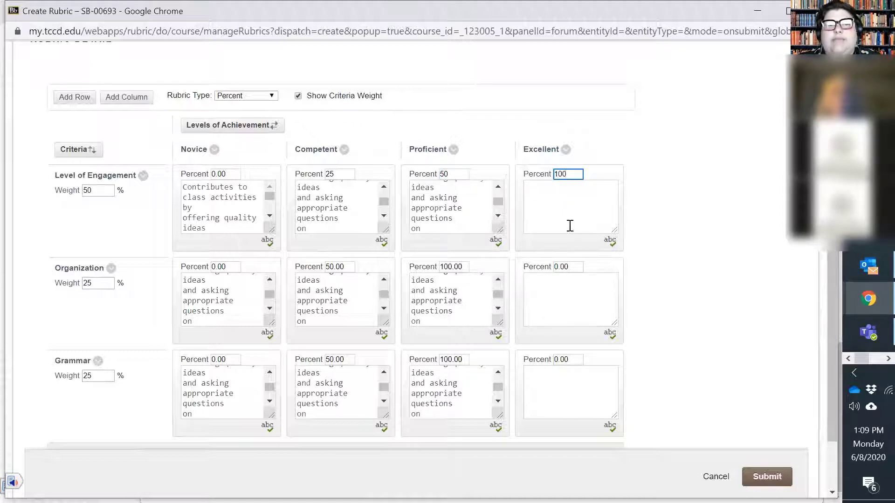
Set the Competent percentage to 25 for both the Organization and Grammar criteria
{"action": "left_click", "coordinate": [346, 266]}
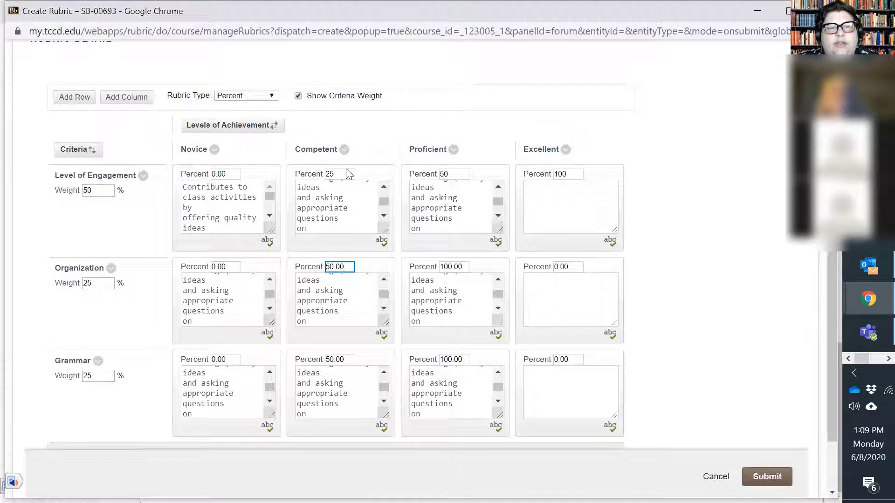
{"action": "left_click_drag", "start_coordinate": [347, 174], "coordinate": [311, 180]}
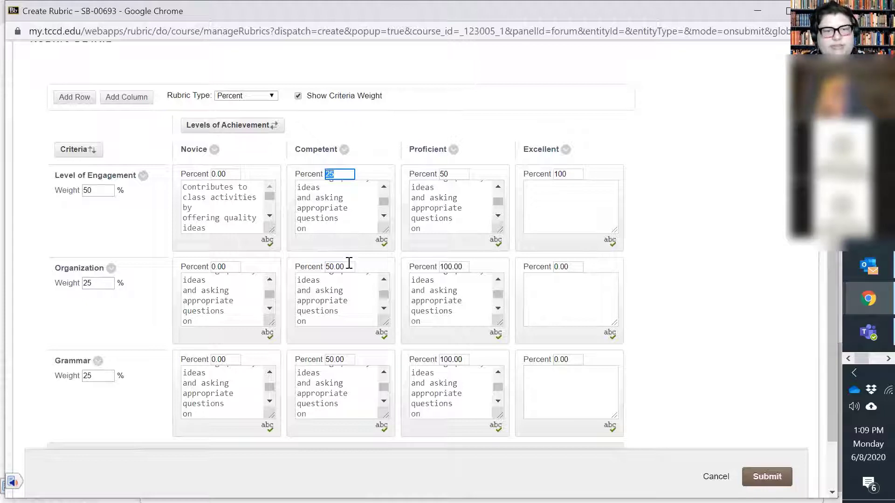
{"action": "left_click_drag", "start_coordinate": [348, 266], "coordinate": [311, 277]}
{"action": "type", "text": "25"}
{"action": "left_click_drag", "start_coordinate": [350, 358], "coordinate": [314, 364]}
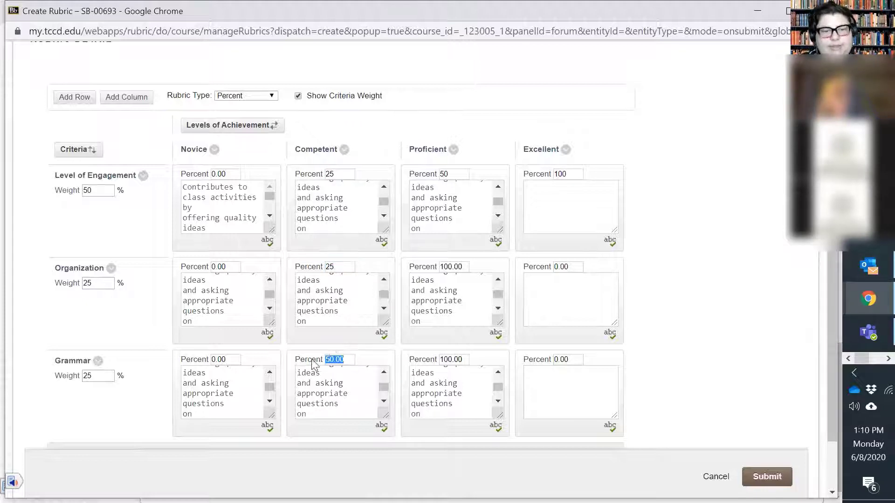
Set the Proficient percentage to 50 for both the Organization and Grammar criteria
{"action": "left_click_drag", "start_coordinate": [459, 174], "coordinate": [429, 185]}
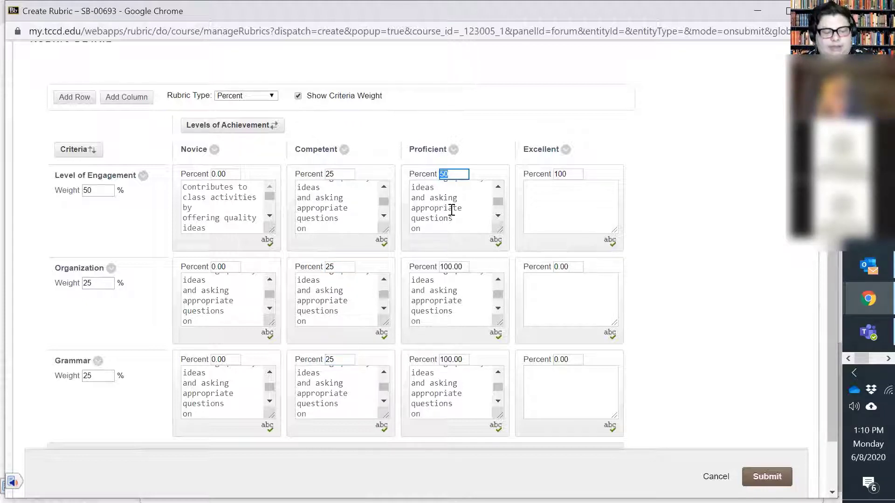
{"action": "left_click_drag", "start_coordinate": [469, 265], "coordinate": [418, 275]}
{"action": "type", "text": "50"}
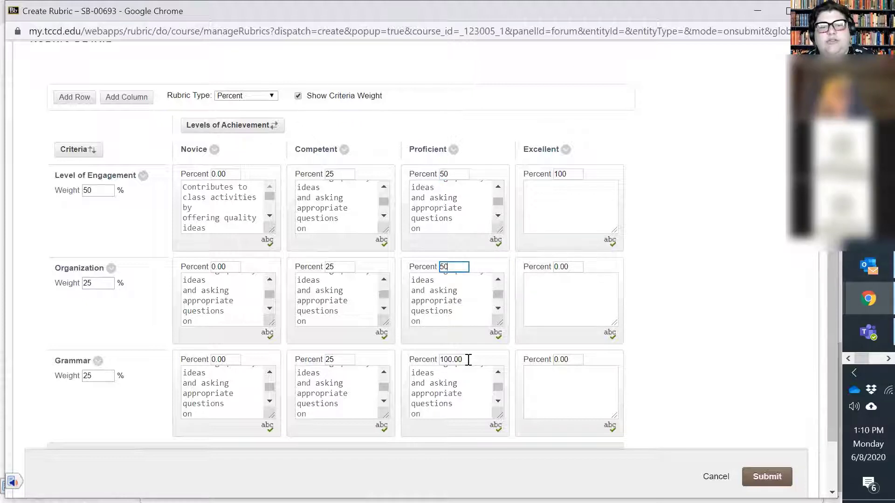
{"action": "left_click_drag", "start_coordinate": [469, 360], "coordinate": [422, 361]}
{"action": "type", "text": "50"}
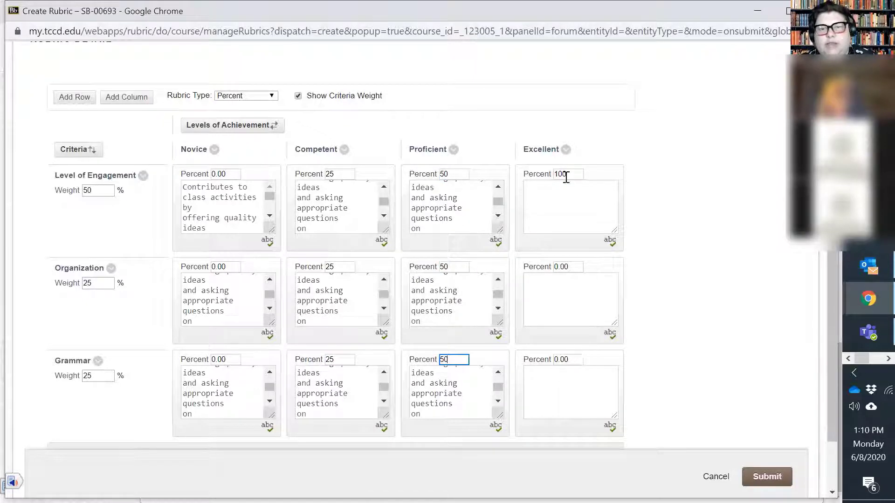
Set the Excellent percentage to 100 for both the Organization and Grammar criteria
{"action": "left_click_drag", "start_coordinate": [566, 175], "coordinate": [534, 239]}
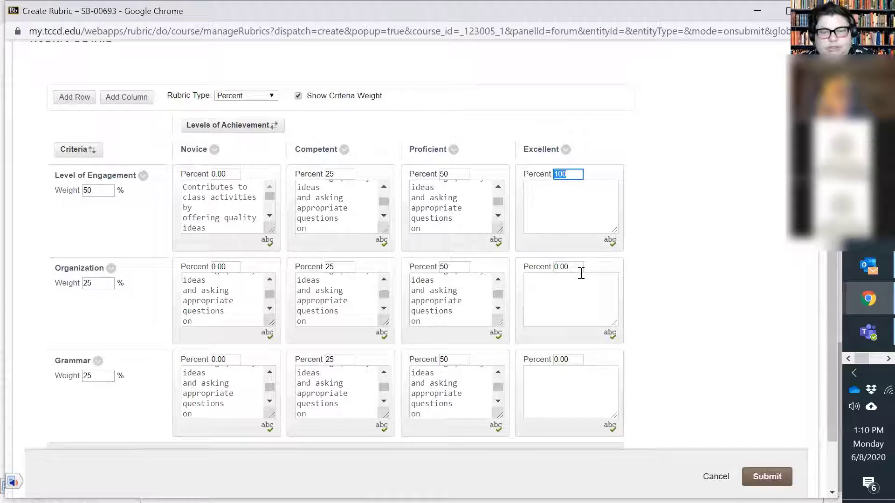
{"action": "left_click_drag", "start_coordinate": [578, 267], "coordinate": [505, 366]}
{"action": "type", "text": "100"}
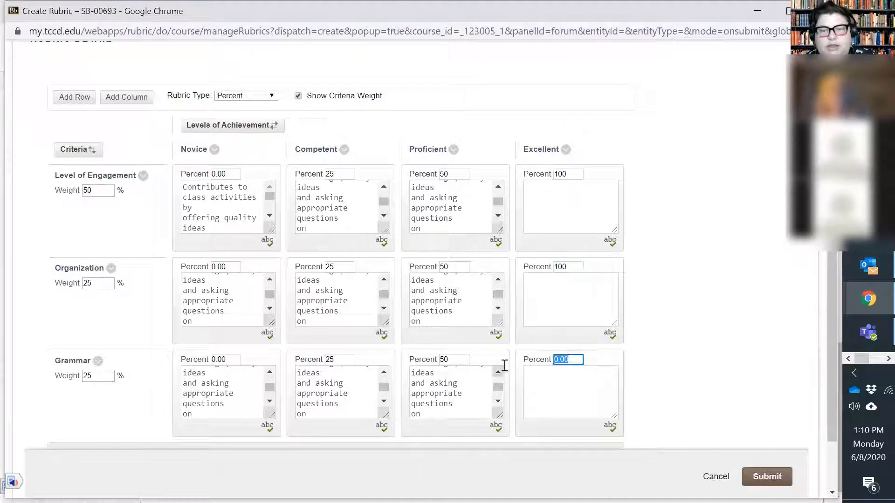
{"action": "type", "text": "100"}
Turn the rubric's criteria weight display off and back on
{"action": "scroll", "coordinate": [335, 205], "scroll_direction": "up", "scroll_amount": 5}
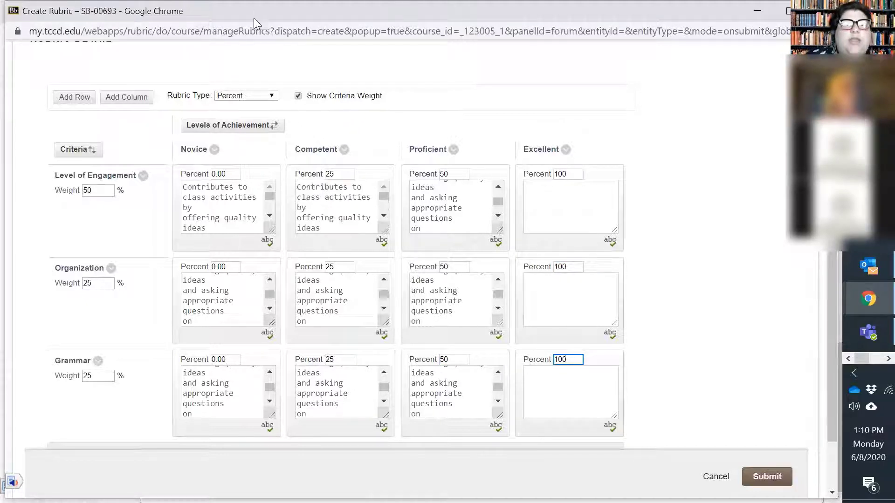
{"action": "left_click", "coordinate": [298, 96]}
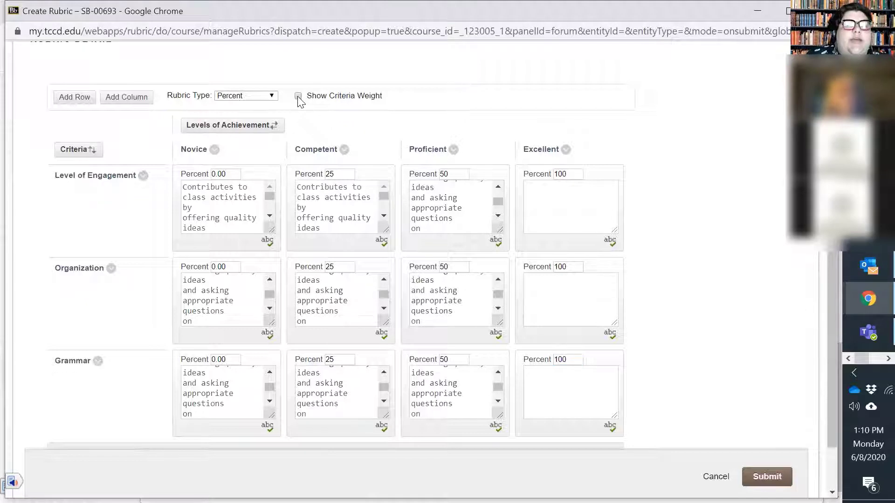
{"action": "left_click", "coordinate": [298, 97]}
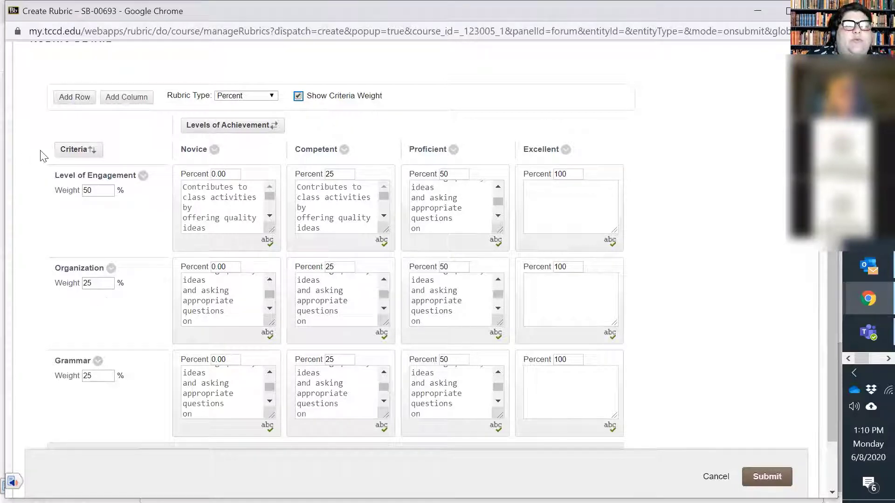
Review the whole rubric form and submit the Discussion Rubric to the forum
{"action": "scroll", "coordinate": [625, 280], "scroll_direction": "down", "scroll_amount": 2}
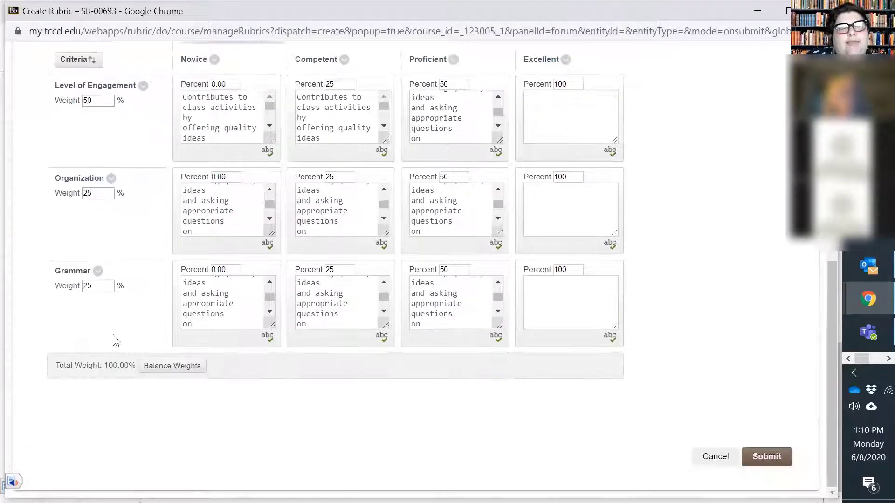
{"action": "scroll", "coordinate": [150, 369], "scroll_direction": "up", "scroll_amount": 8}
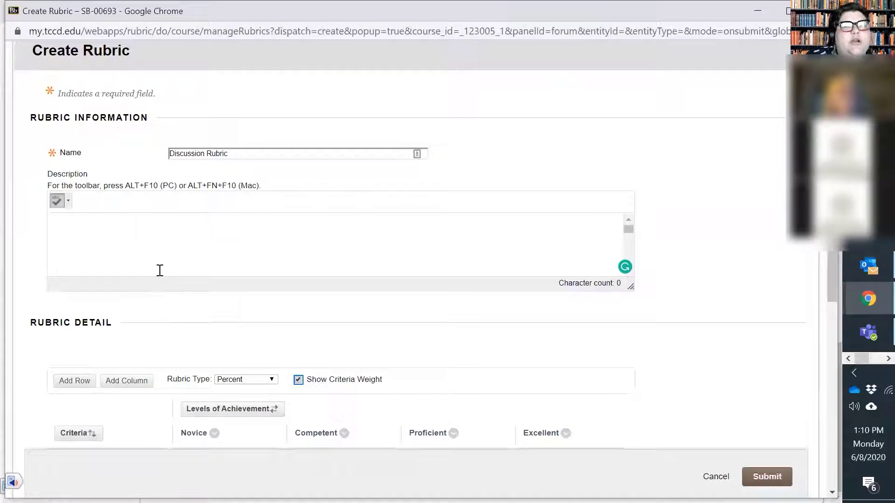
{"action": "scroll", "coordinate": [375, 250], "scroll_direction": "down", "scroll_amount": 8}
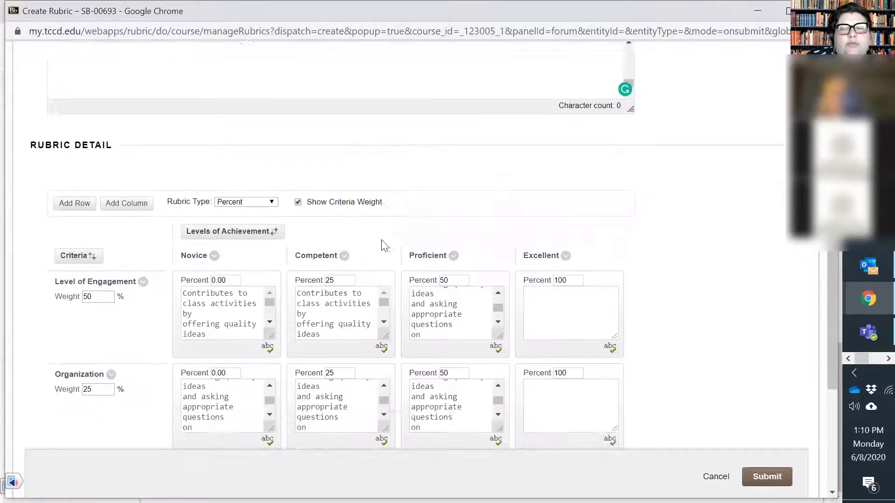
{"action": "left_click", "coordinate": [782, 458]}
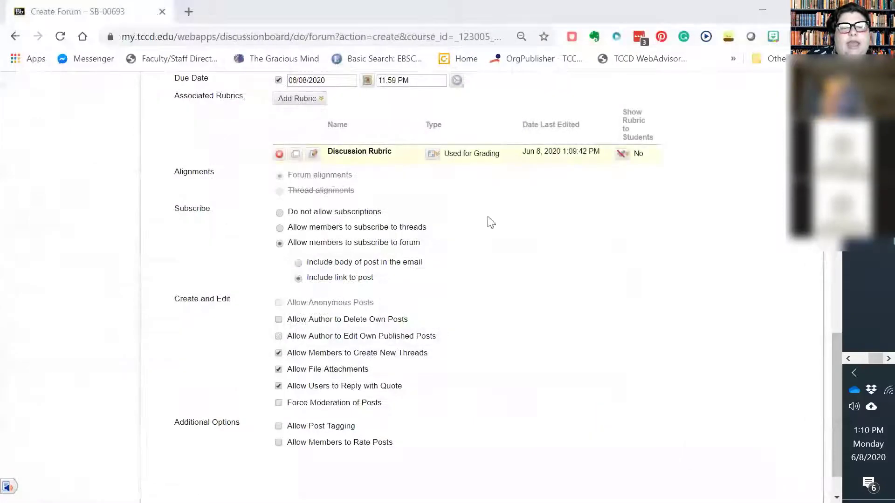
View the associated Discussion Rubric in its own window, look through all criteria, and close the window
{"action": "left_click", "coordinate": [295, 157]}
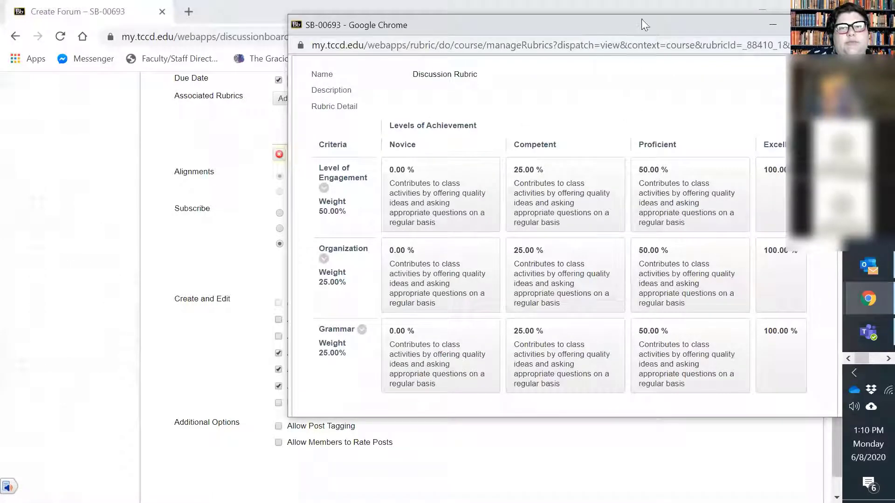
{"action": "left_click_drag", "start_coordinate": [640, 29], "coordinate": [476, 15]}
{"action": "scroll", "coordinate": [379, 278], "scroll_direction": "down", "scroll_amount": 3}
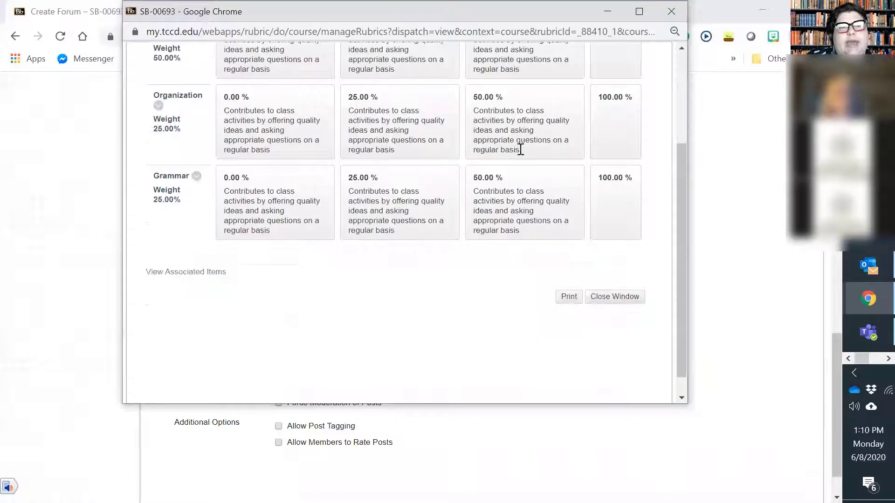
{"action": "scroll", "coordinate": [393, 213], "scroll_direction": "up", "scroll_amount": 3}
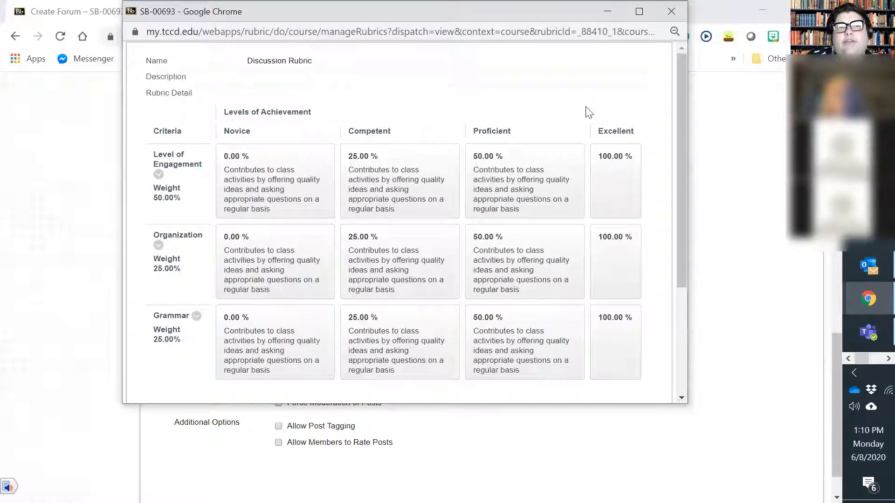
{"action": "left_click", "coordinate": [672, 11]}
Open the Discussion Rubric's edit window, close it, and examine the rubric's type and last edited date in the forum settings
{"action": "left_click", "coordinate": [299, 98]}
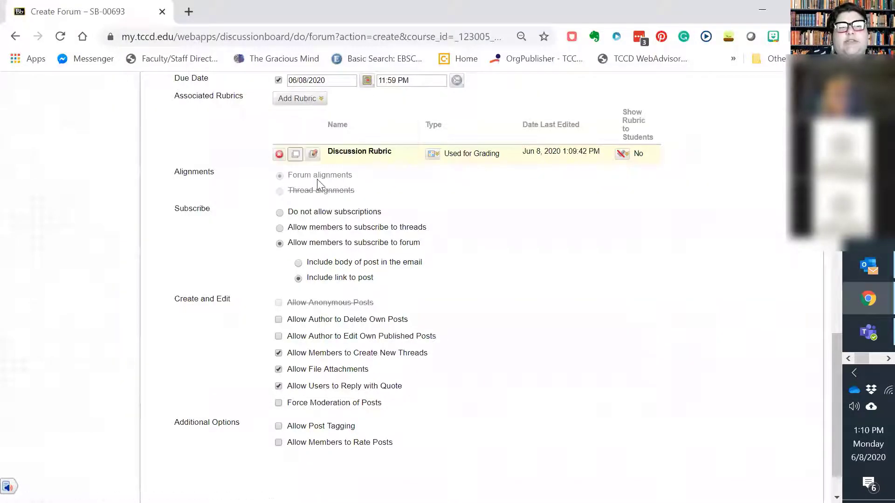
{"action": "left_click", "coordinate": [314, 155]}
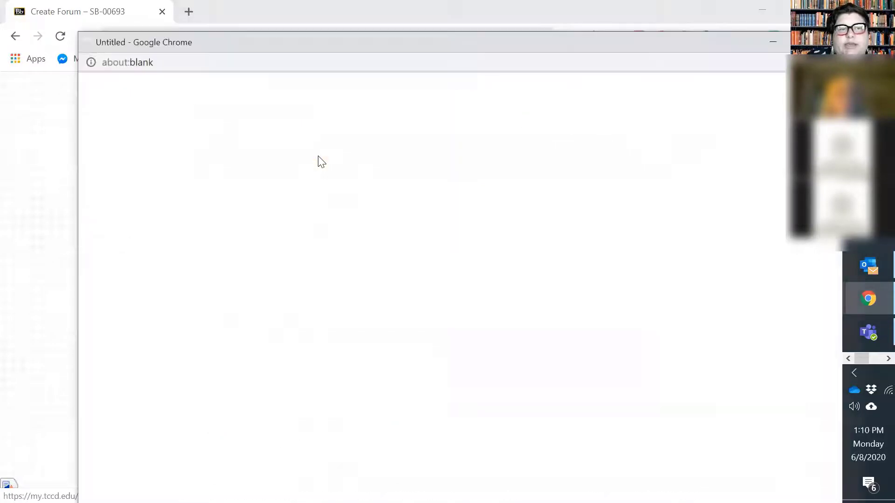
{"action": "scroll", "coordinate": [350, 313], "scroll_direction": "down", "scroll_amount": 6}
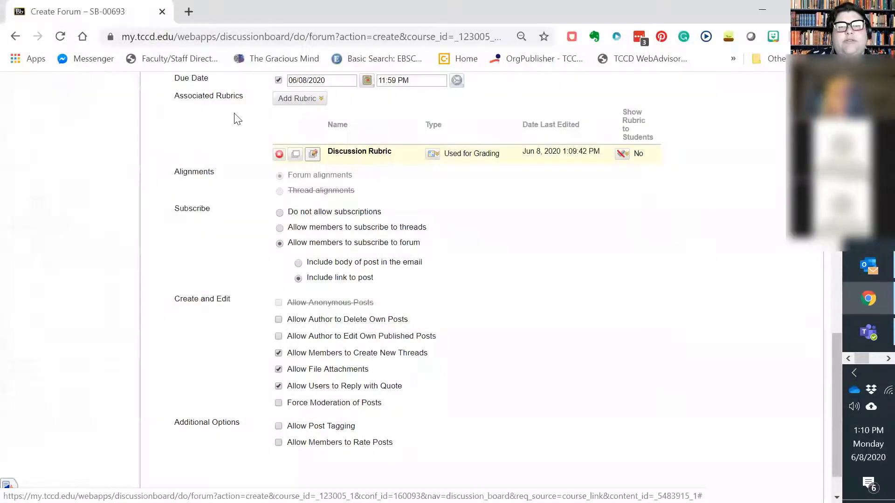
{"action": "left_click", "coordinate": [433, 155]}
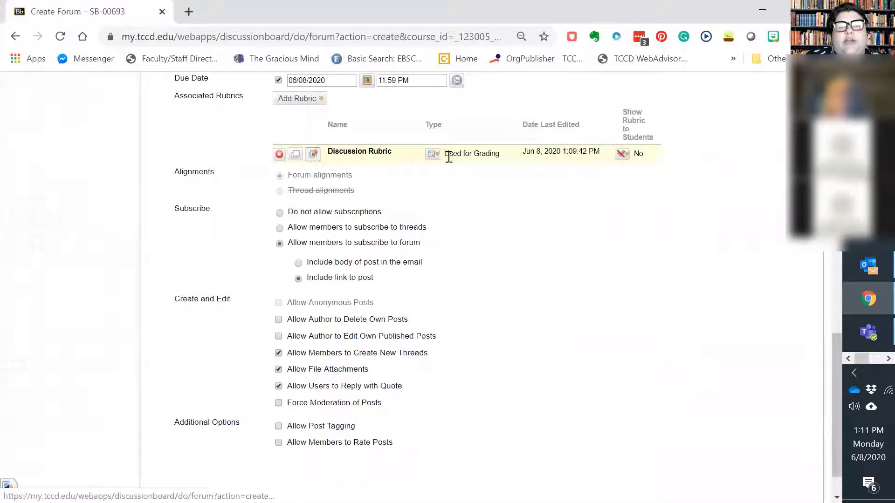
{"action": "left_click_drag", "start_coordinate": [446, 154], "coordinate": [502, 160]}
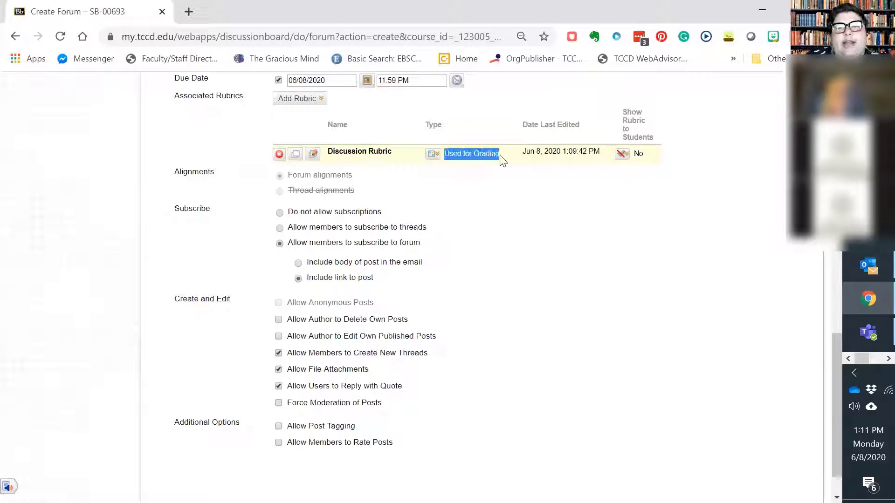
{"action": "left_click", "coordinate": [524, 155]}
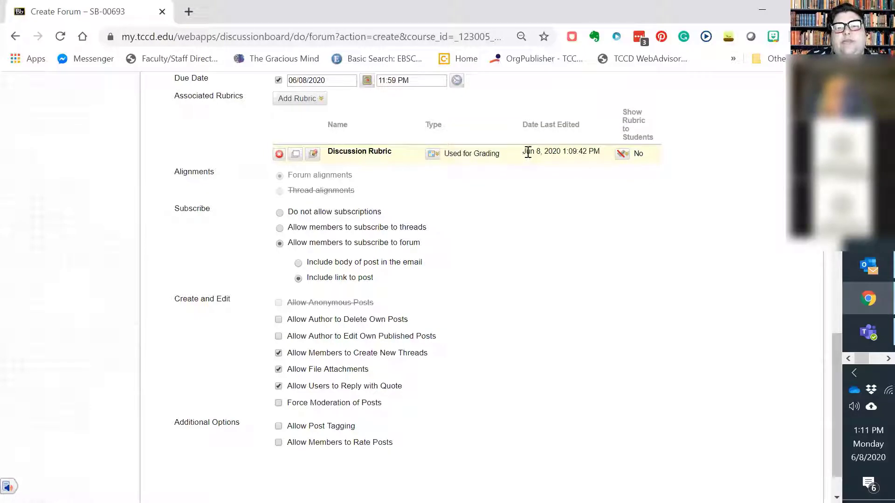
{"action": "left_click_drag", "start_coordinate": [528, 153], "coordinate": [597, 156]}
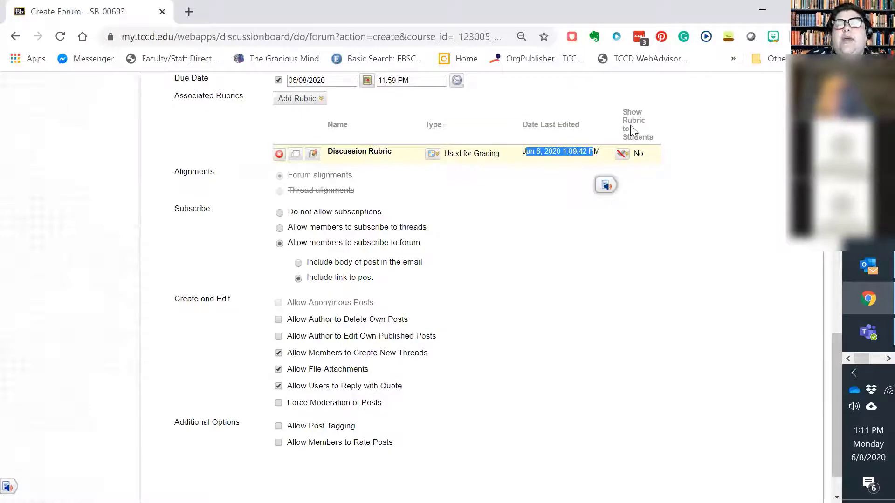
Set the Discussion Rubric to be shown to students as Yes (With Rubric Scores)
{"action": "left_click", "coordinate": [619, 157]}
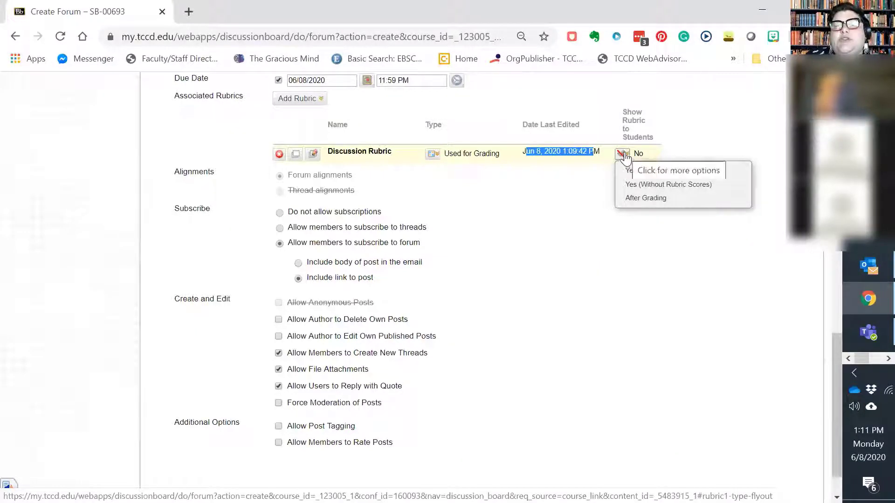
{"action": "mouse_move", "coordinate": [625, 156]}
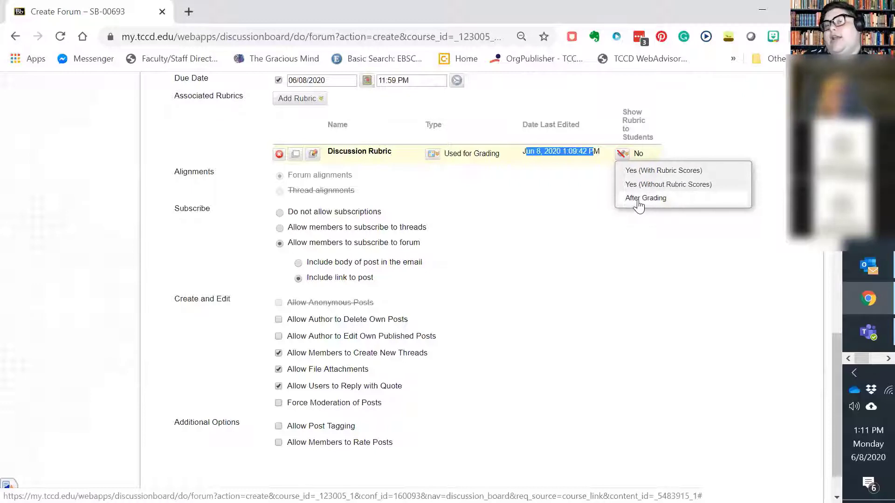
{"action": "left_click", "coordinate": [623, 156]}
{"action": "left_click", "coordinate": [624, 161]}
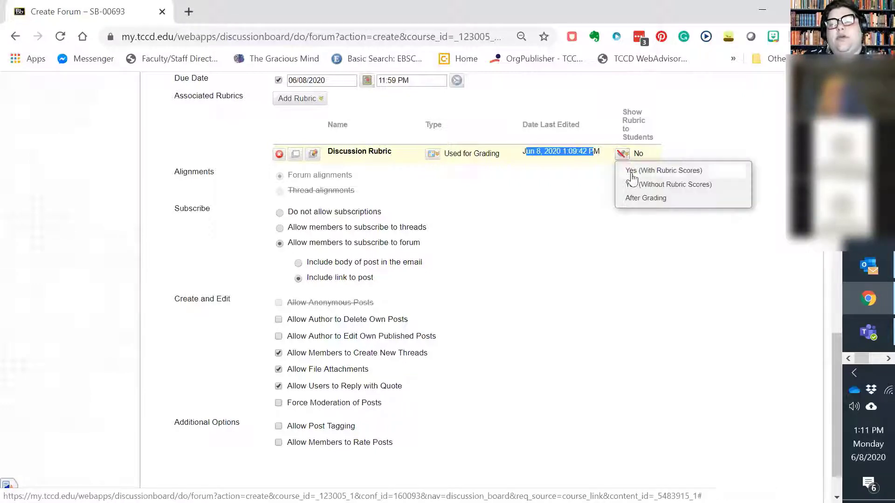
{"action": "left_click", "coordinate": [630, 171]}
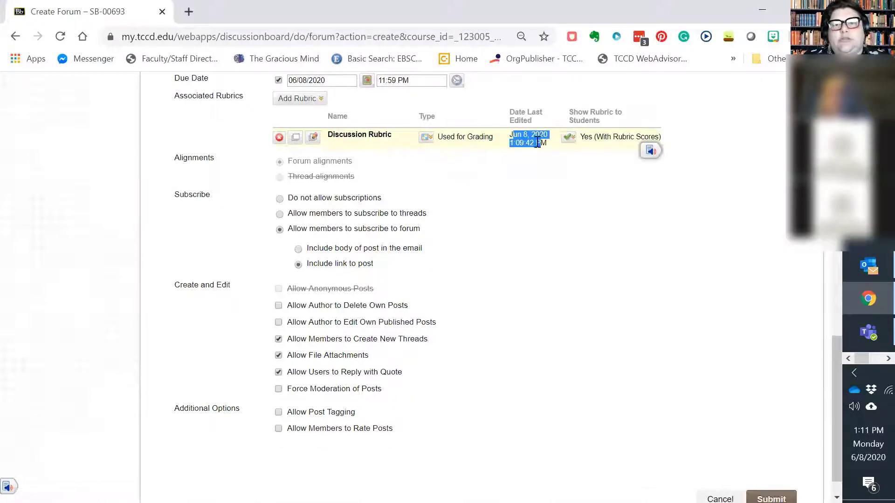
{"action": "left_click", "coordinate": [577, 151]}
{"action": "left_click", "coordinate": [531, 204]}
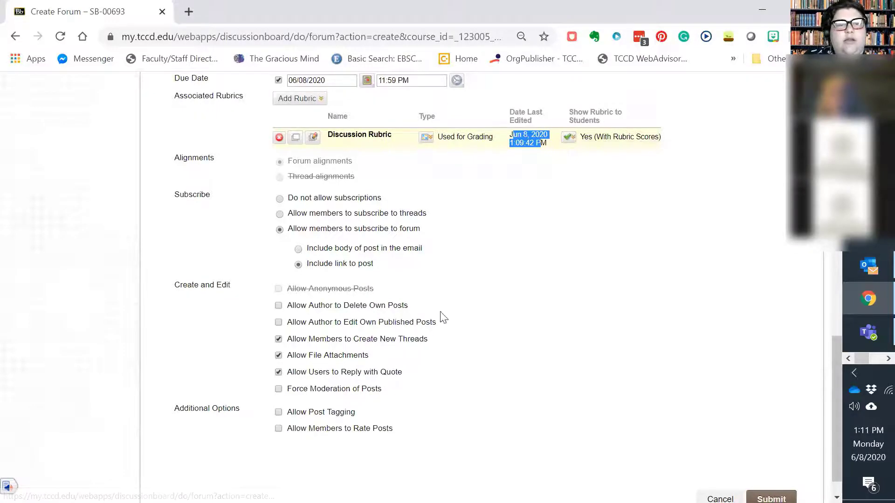
{"action": "scroll", "coordinate": [439, 315], "scroll_direction": "down", "scroll_amount": 2}
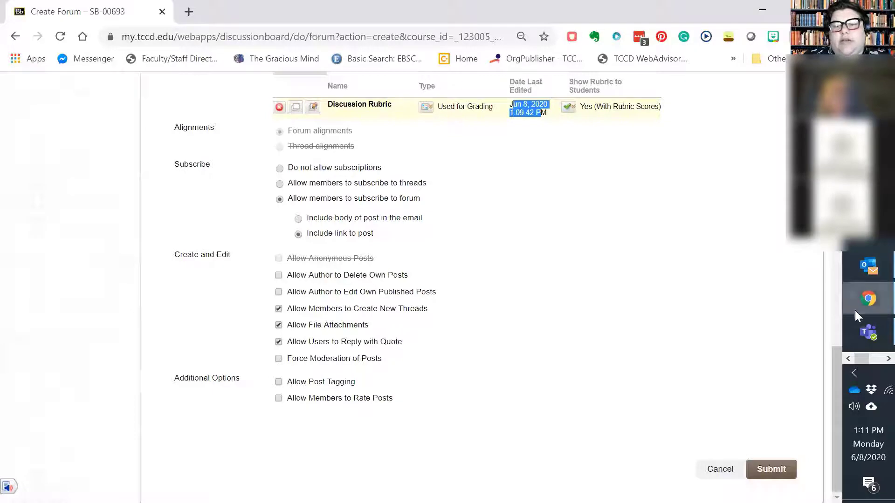
Submit the new forum and create a Lessons link to Test Discussion, keeping the default link name and options
{"action": "left_click", "coordinate": [774, 465]}
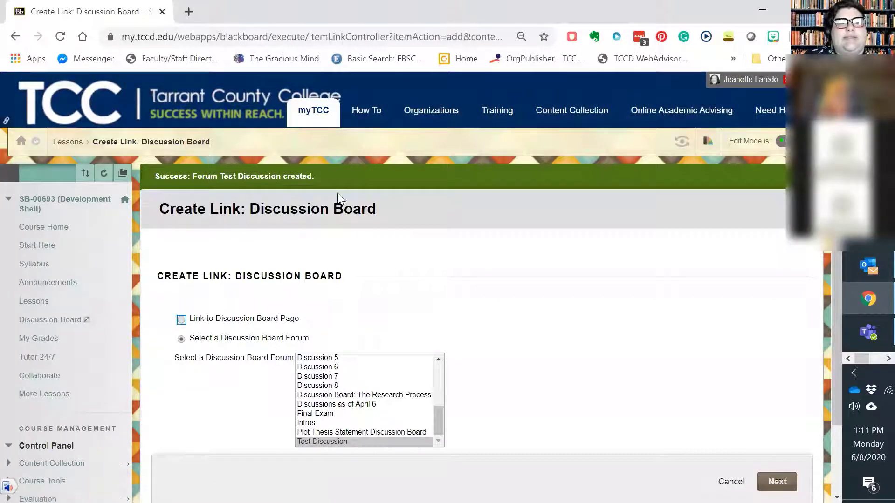
{"action": "scroll", "coordinate": [545, 388], "scroll_direction": "down", "scroll_amount": 2}
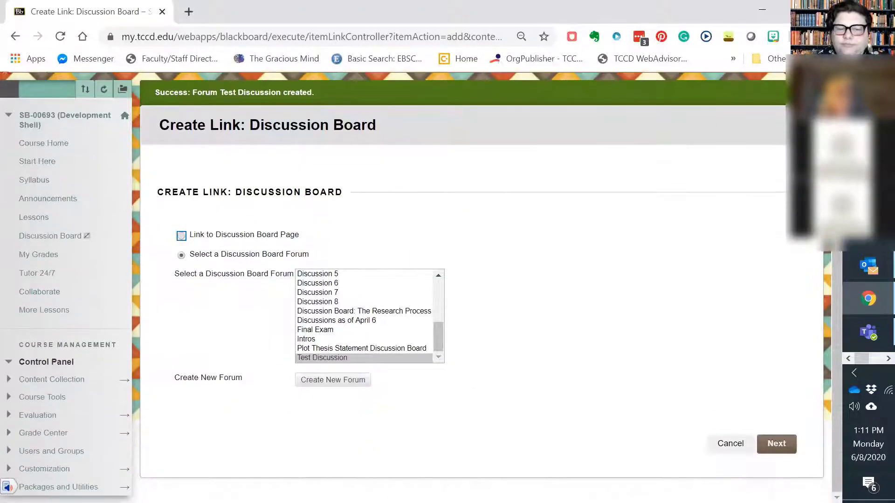
{"action": "left_click", "coordinate": [776, 444]}
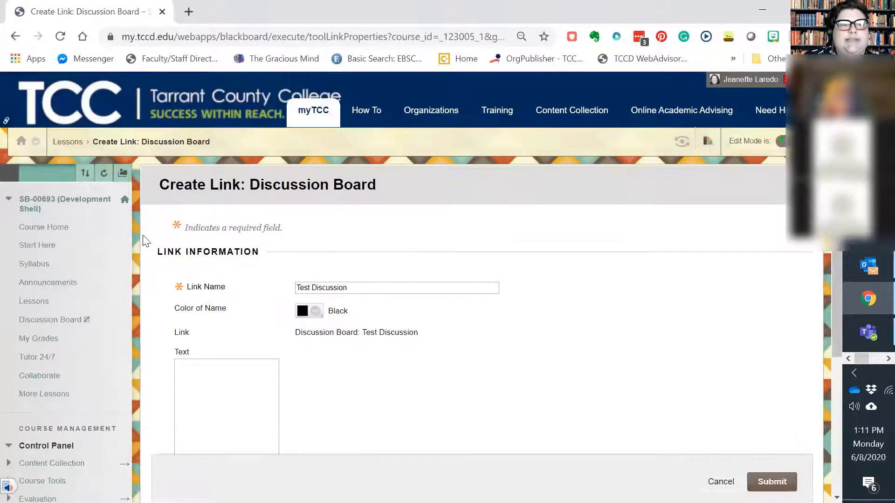
{"action": "scroll", "coordinate": [512, 293], "scroll_direction": "down", "scroll_amount": 4}
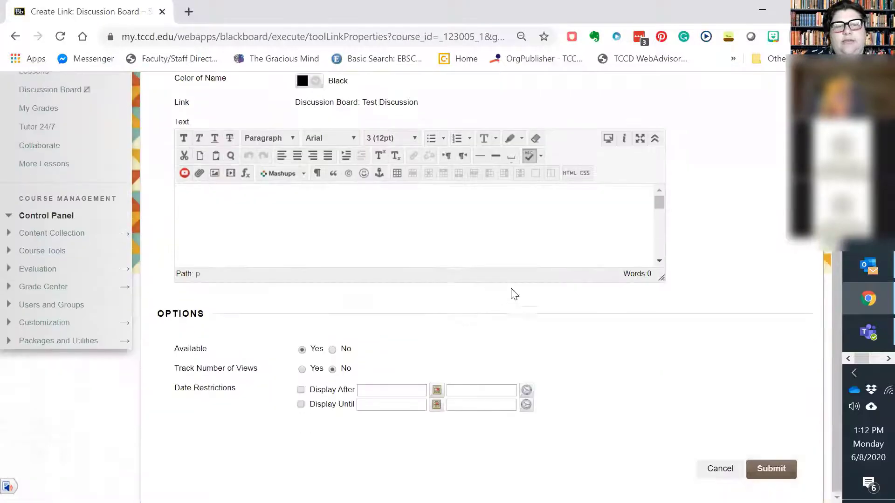
{"action": "left_click", "coordinate": [778, 471]}
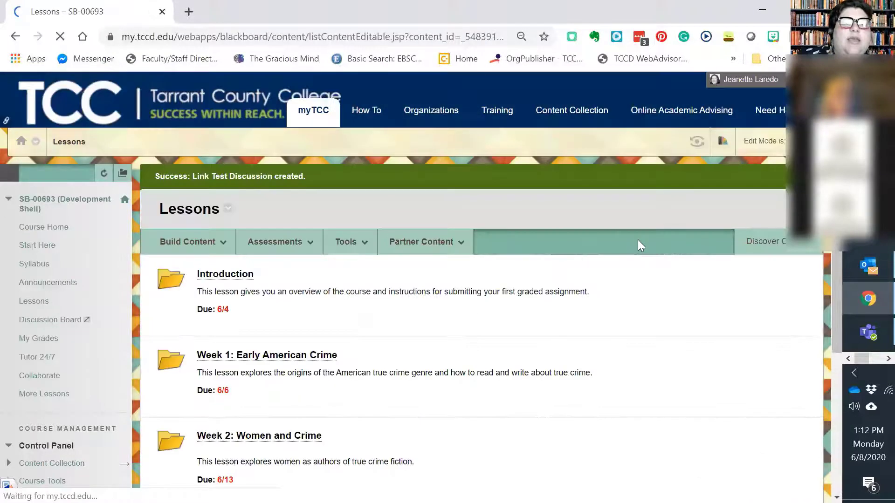
Enter student preview mode and open the Test Discussion forum from the end of the Lessons page
{"action": "left_click", "coordinate": [275, 241]}
{"action": "scroll", "coordinate": [286, 345], "scroll_direction": "down", "scroll_amount": 5}
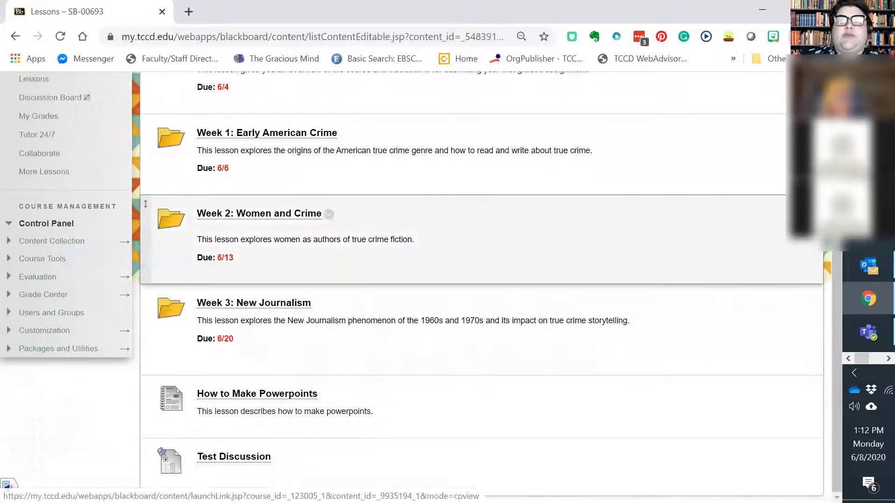
{"action": "scroll", "coordinate": [420, 243], "scroll_direction": "up", "scroll_amount": 5}
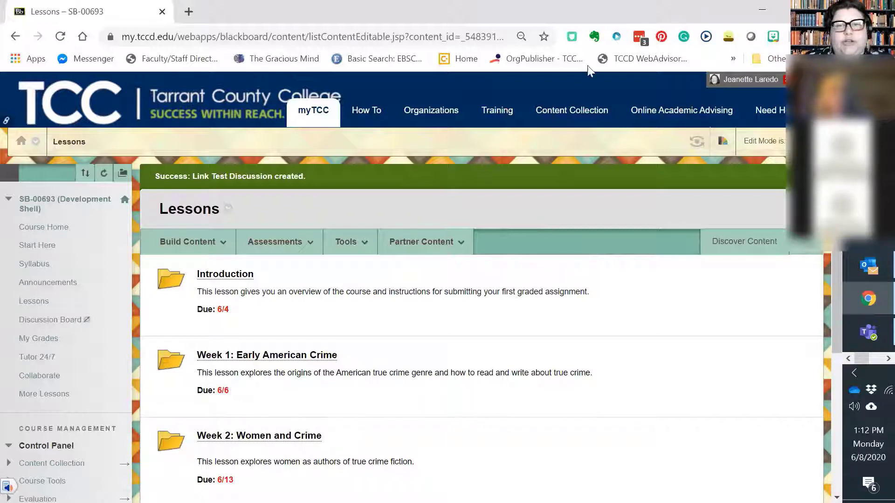
{"action": "left_click", "coordinate": [697, 151]}
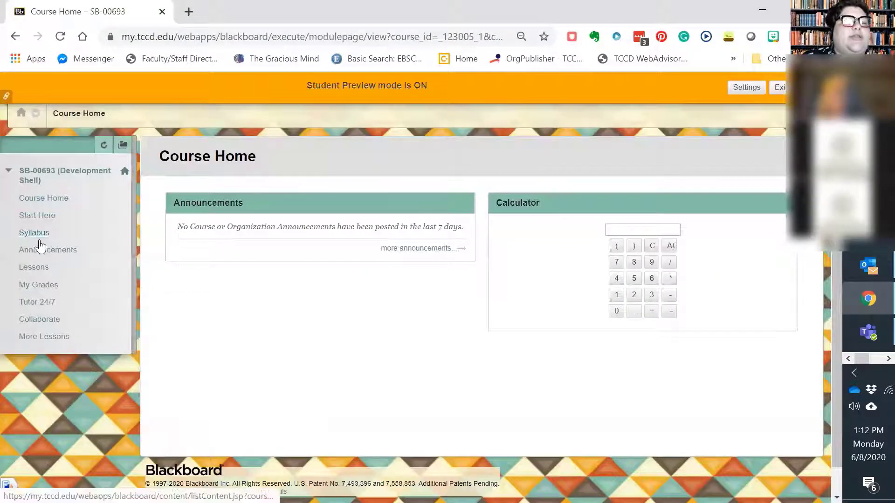
{"action": "left_click", "coordinate": [42, 270]}
{"action": "scroll", "coordinate": [492, 189], "scroll_direction": "down", "scroll_amount": 3}
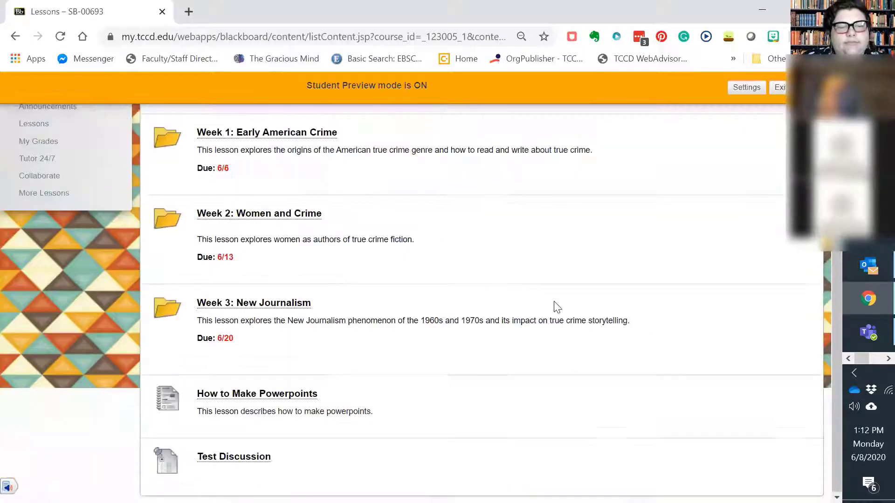
{"action": "left_click", "coordinate": [225, 464]}
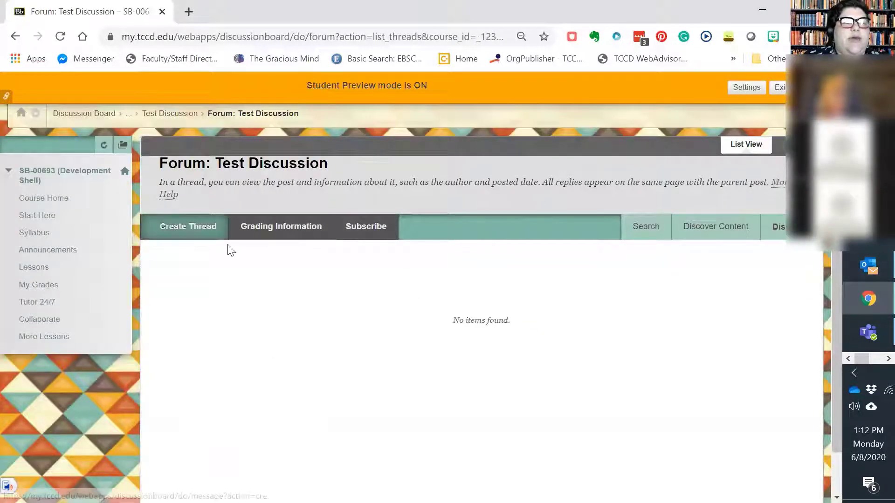
Start a new thread in the Test Discussion forum with the subject "My File"
{"action": "left_click", "coordinate": [185, 229]}
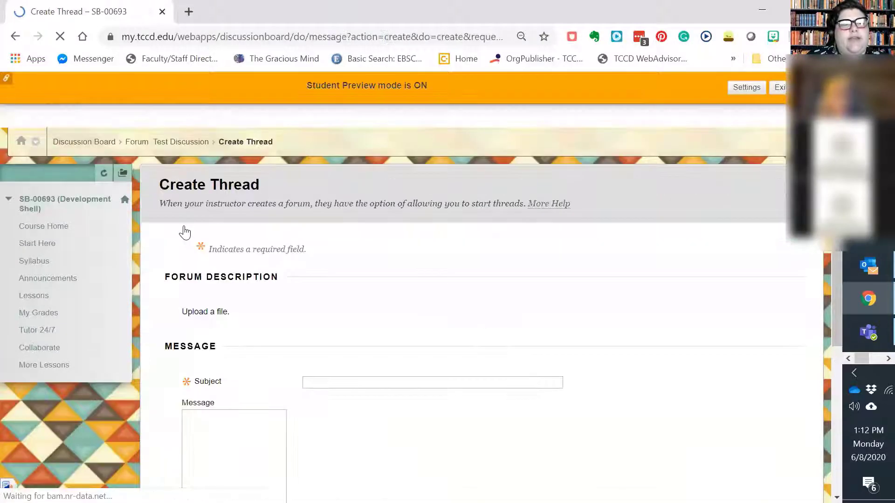
{"action": "scroll", "coordinate": [188, 243], "scroll_direction": "down", "scroll_amount": 1}
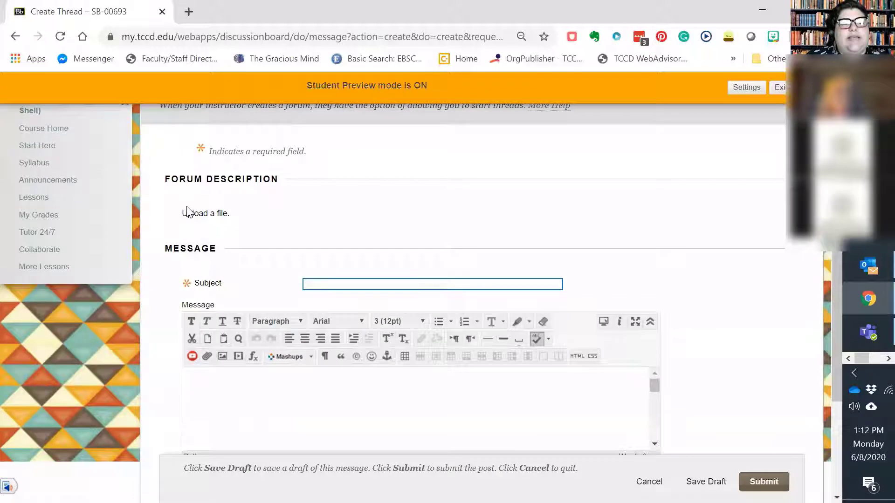
{"action": "left_click_drag", "start_coordinate": [182, 212], "coordinate": [231, 214]}
{"action": "left_click", "coordinate": [325, 288]}
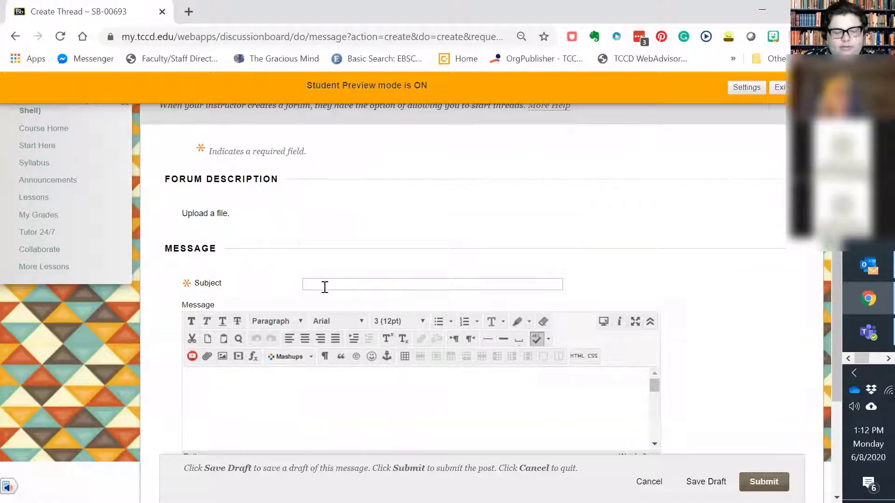
{"action": "type", "text": "My "}
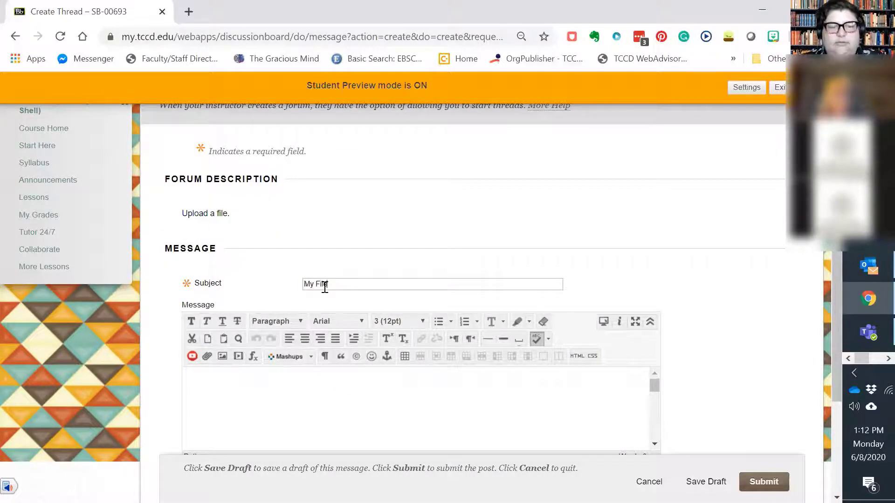
{"action": "type", "text": "File"}
{"action": "scroll", "coordinate": [341, 285], "scroll_direction": "down", "scroll_amount": 3}
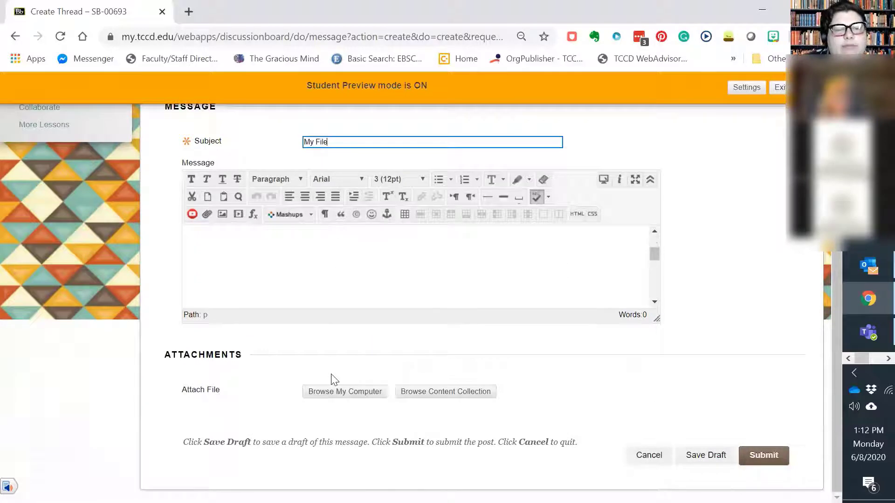
Attach "BIS 636 Discussion Board - Weekly" from the Downloads folder to the thread and submit the post
{"action": "left_click", "coordinate": [336, 390]}
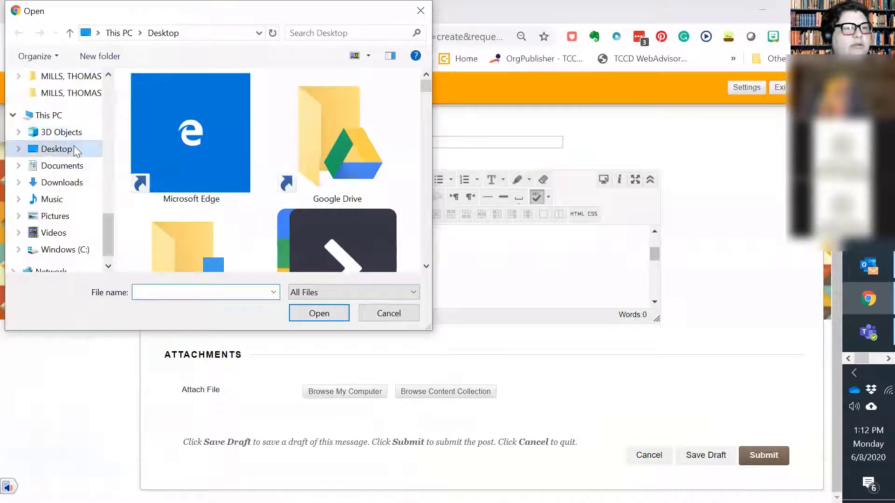
{"action": "scroll", "coordinate": [74, 149], "scroll_direction": "up", "scroll_amount": 10}
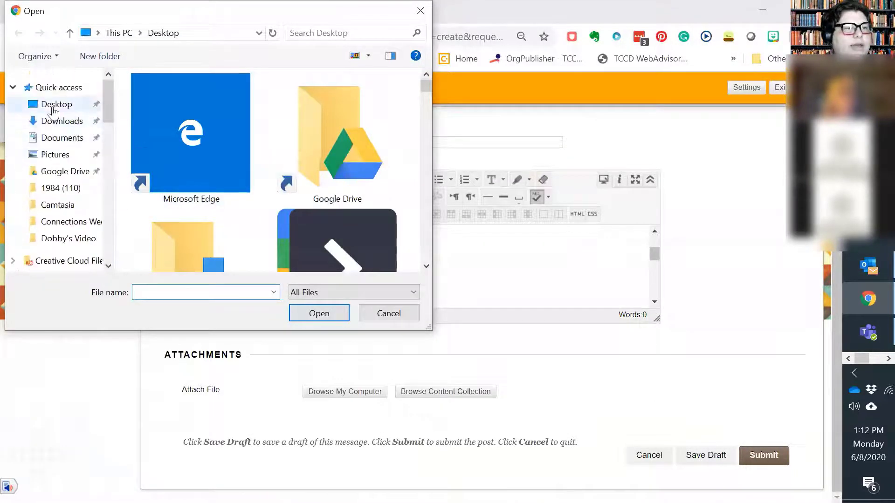
{"action": "left_click", "coordinate": [57, 121]}
{"action": "left_click", "coordinate": [162, 136]}
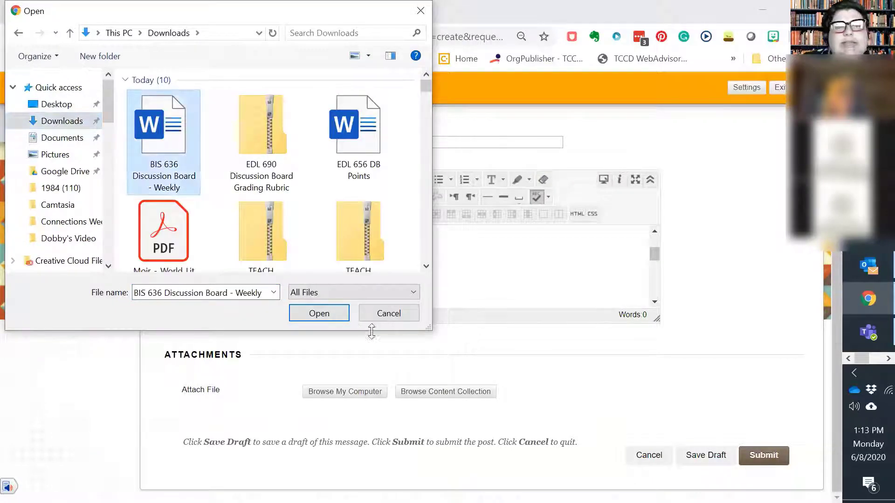
{"action": "left_click", "coordinate": [319, 313]}
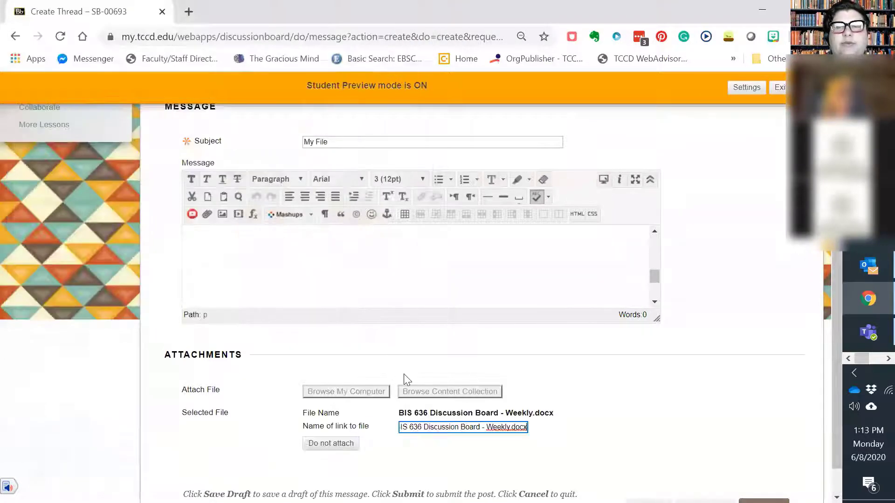
{"action": "scroll", "coordinate": [647, 297], "scroll_direction": "down", "scroll_amount": 1}
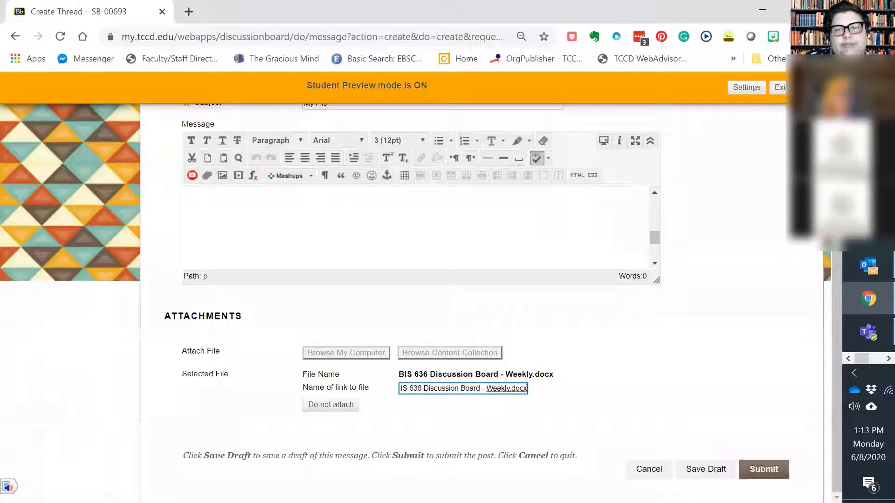
{"action": "left_click", "coordinate": [775, 469]}
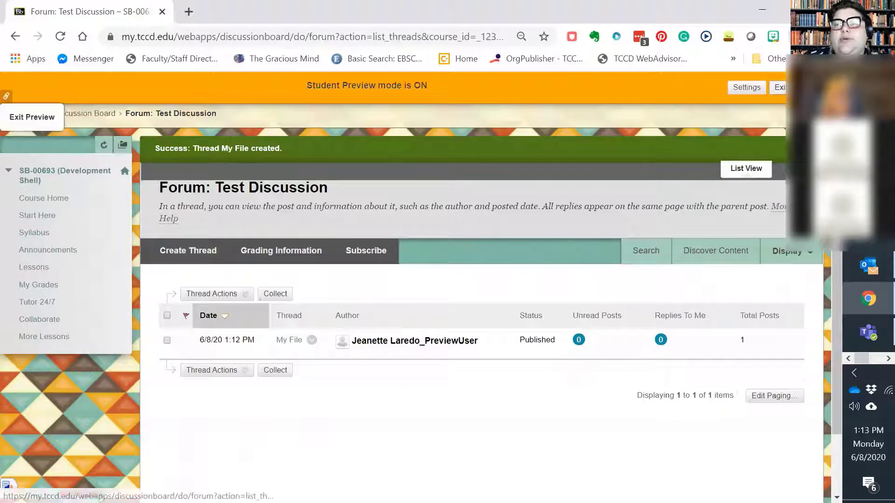
Exit student preview, choosing to keep the preview user and all data
{"action": "left_click", "coordinate": [780, 88]}
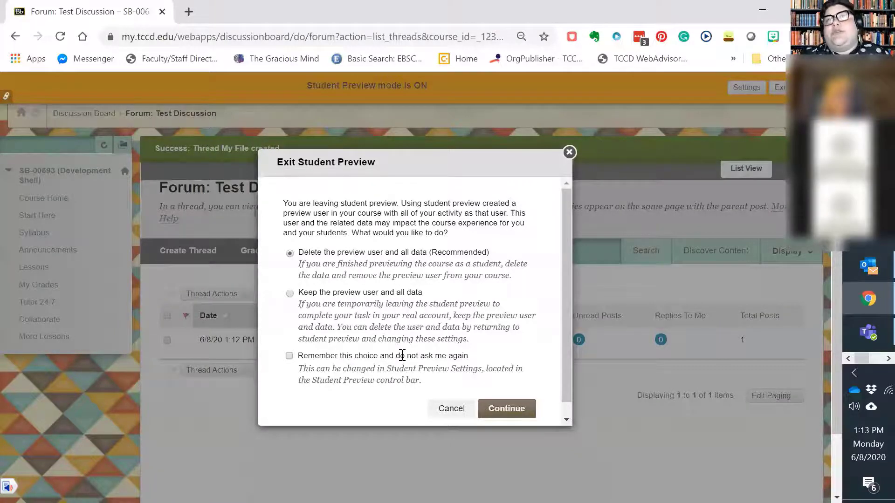
{"action": "left_click", "coordinate": [290, 294]}
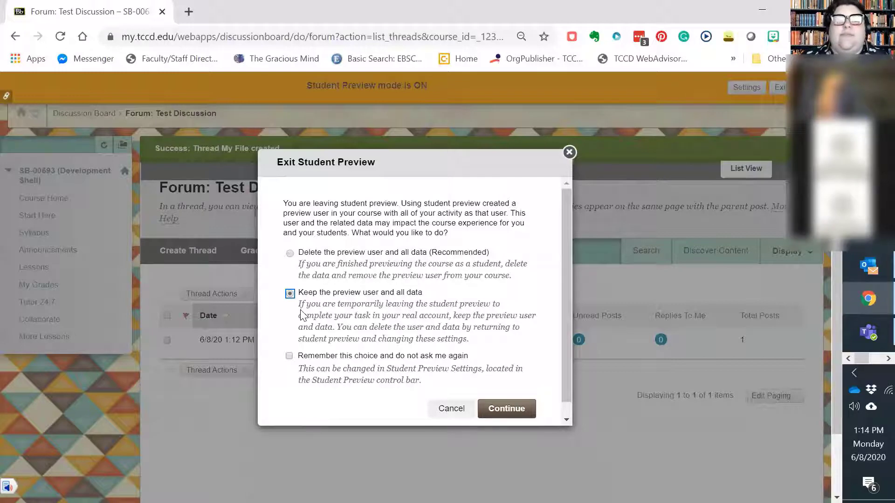
{"action": "key", "text": "Return"}
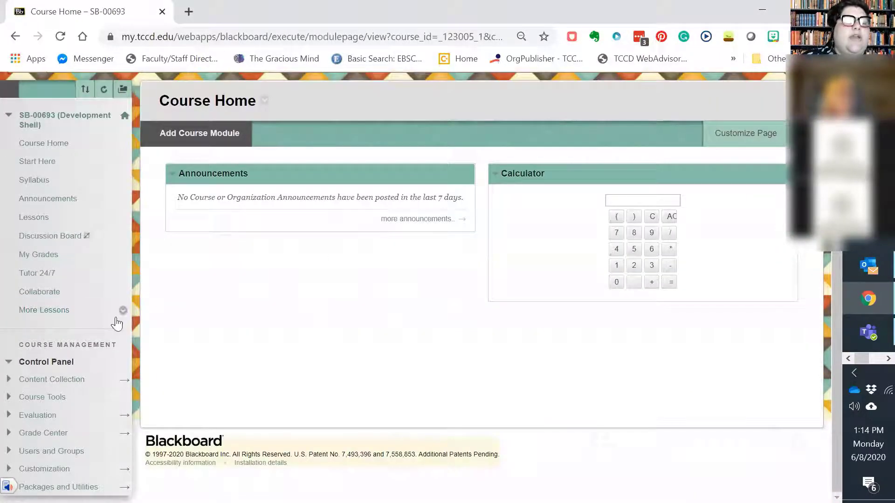
Open the Grade Center's Needs Grading list and start grading all users for Test Discussion
{"action": "left_click", "coordinate": [8, 434]}
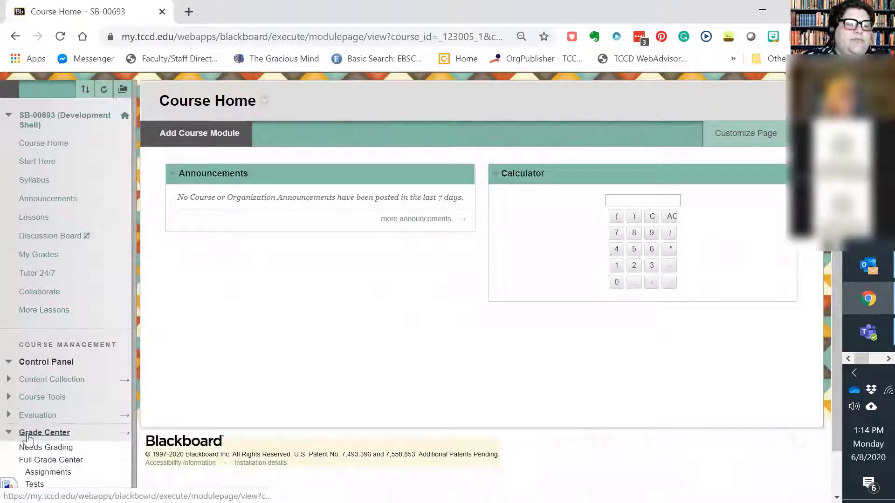
{"action": "left_click", "coordinate": [50, 449]}
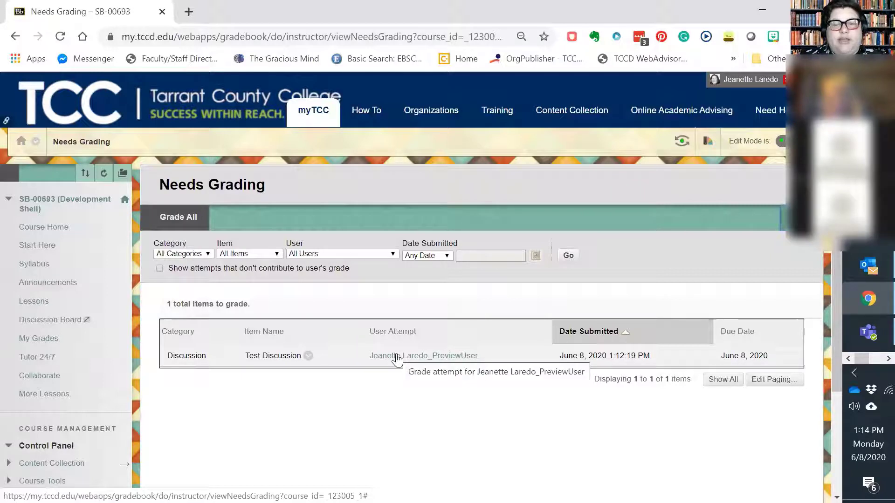
{"action": "left_click", "coordinate": [308, 357]}
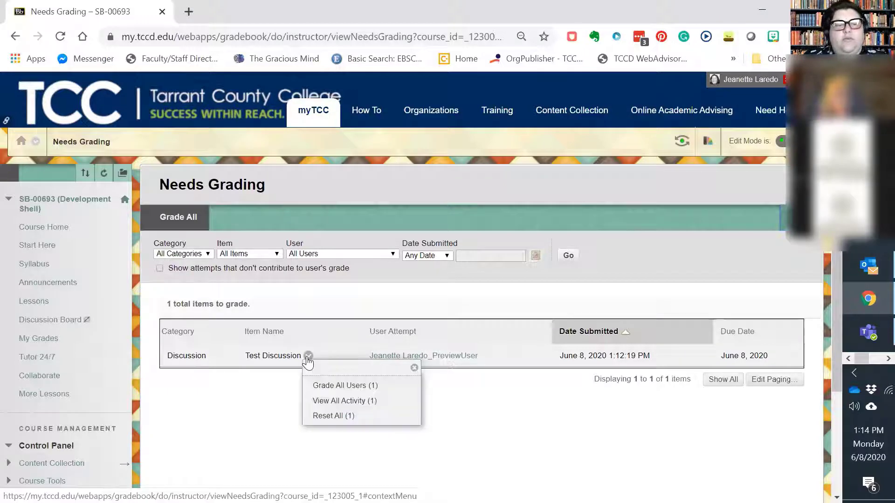
{"action": "left_click", "coordinate": [328, 386]}
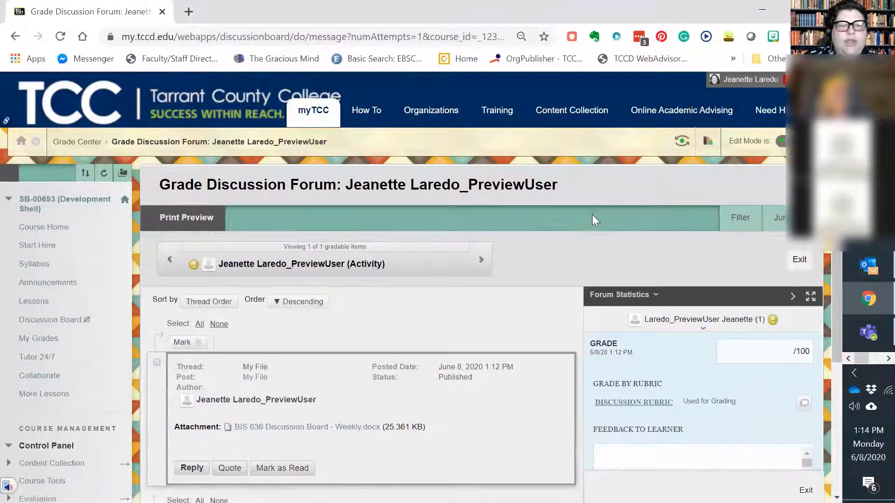
Examine the preview user's post and attachment, then expand the inline Discussion Rubric and look through its criteria and feedback area
{"action": "scroll", "coordinate": [593, 219], "scroll_direction": "down", "scroll_amount": 2}
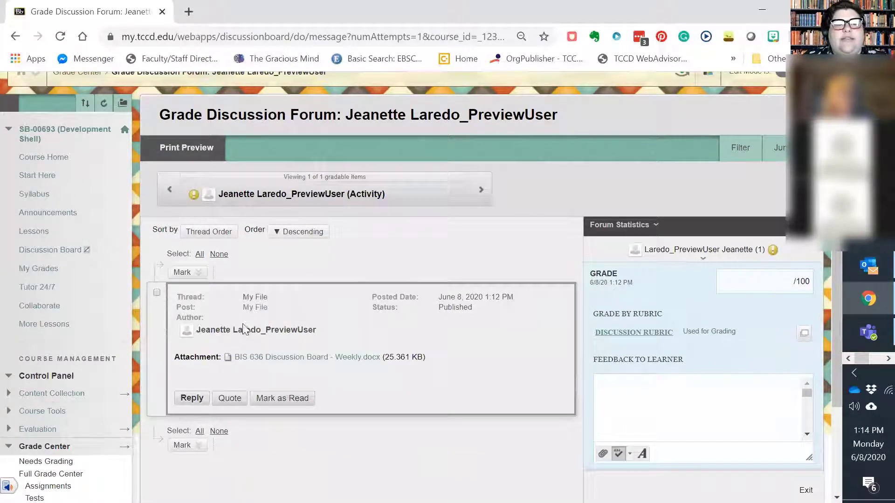
{"action": "left_click_drag", "start_coordinate": [196, 330], "coordinate": [314, 338]}
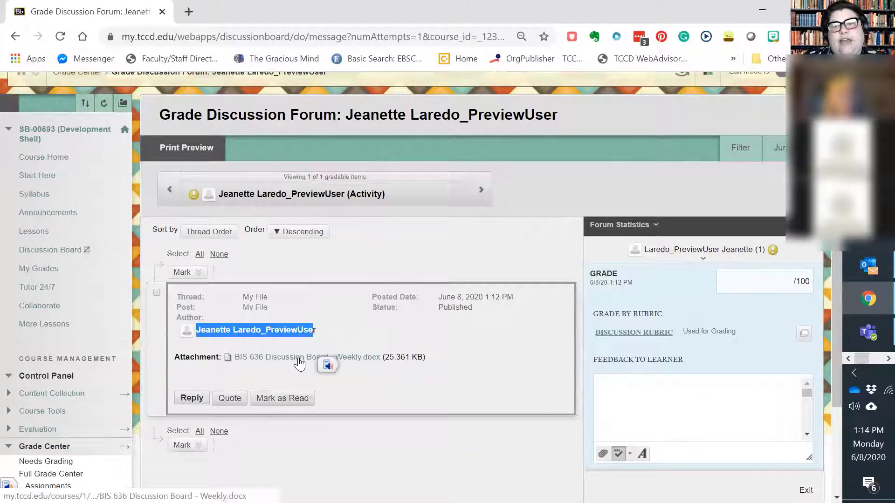
{"action": "scroll", "coordinate": [452, 282], "scroll_direction": "down", "scroll_amount": 1}
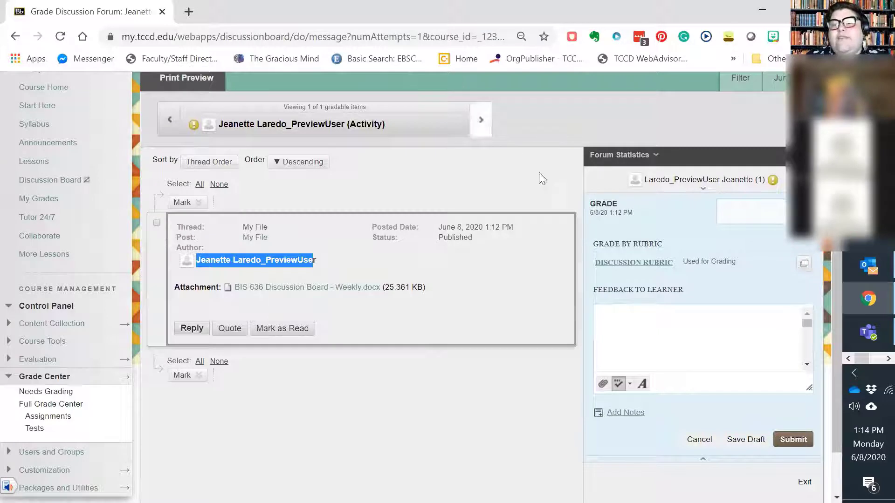
{"action": "left_click", "coordinate": [635, 264]}
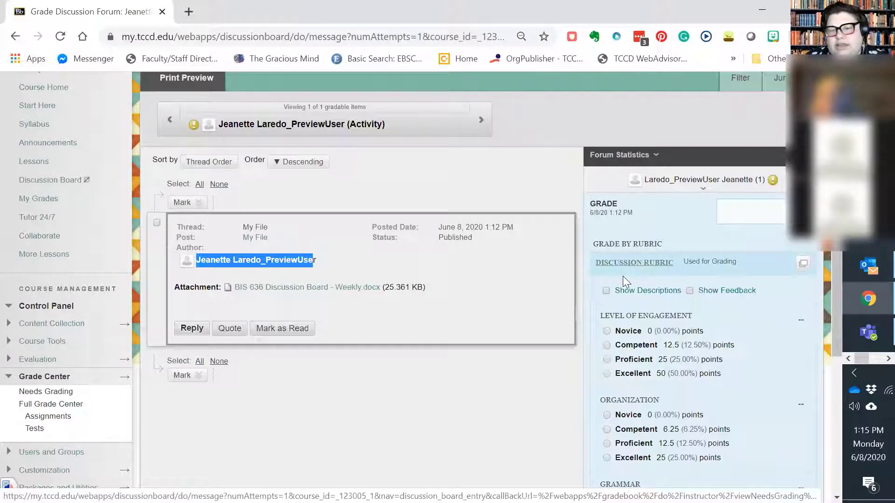
{"action": "scroll", "coordinate": [636, 272], "scroll_direction": "down", "scroll_amount": 2}
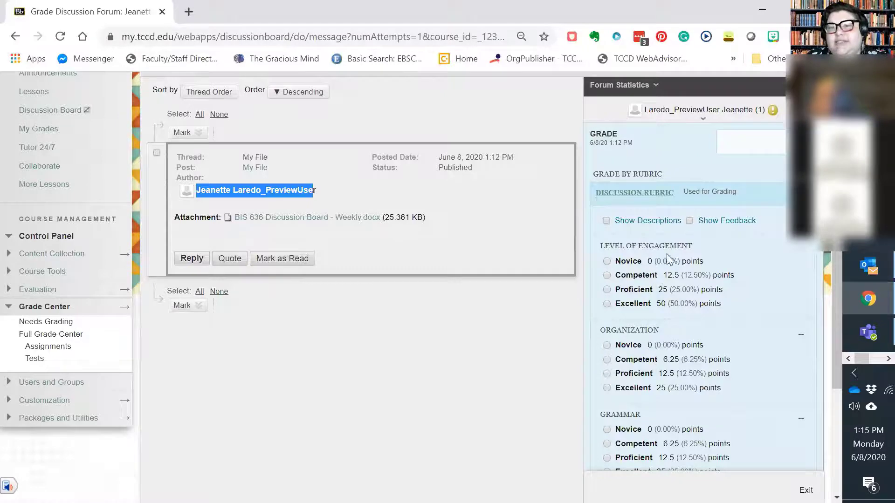
{"action": "scroll", "coordinate": [656, 303], "scroll_direction": "down", "scroll_amount": 3}
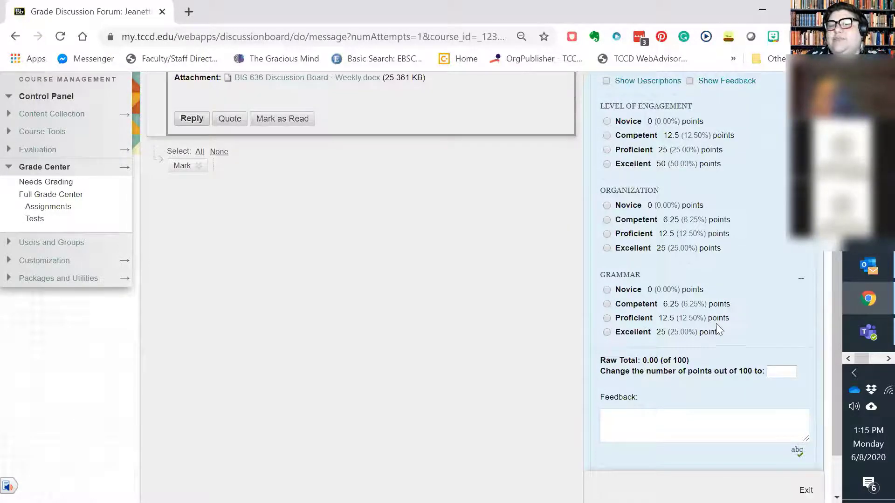
{"action": "scroll", "coordinate": [718, 330], "scroll_direction": "up", "scroll_amount": 3}
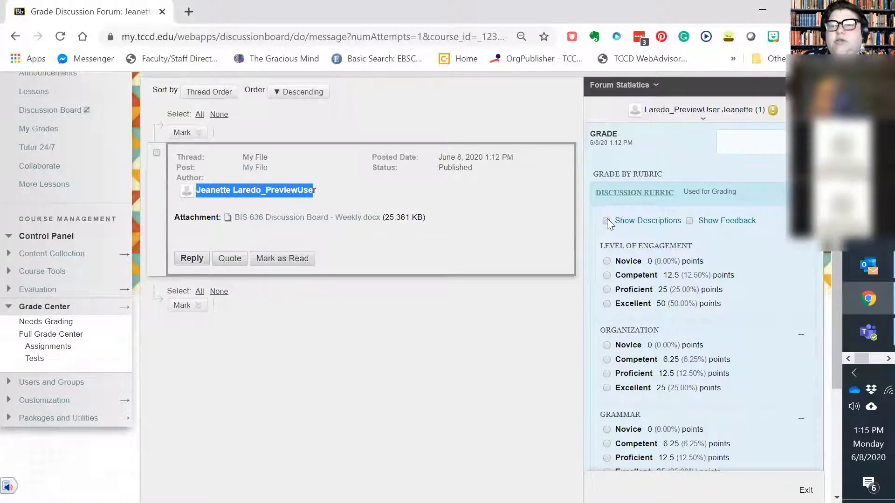
Show the descriptions of the performance levels in the inline Discussion Rubric
{"action": "left_click", "coordinate": [606, 220]}
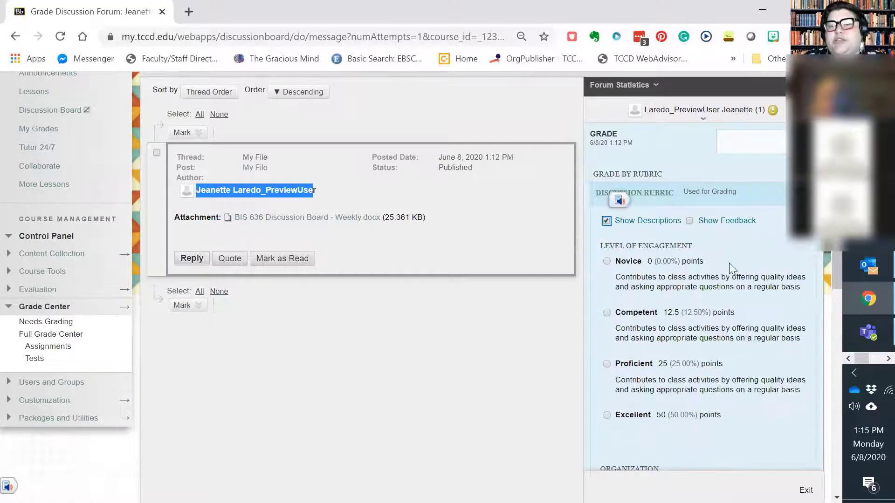
{"action": "scroll", "coordinate": [730, 263], "scroll_direction": "down", "scroll_amount": 2}
{"action": "scroll", "coordinate": [734, 191], "scroll_direction": "down", "scroll_amount": 2}
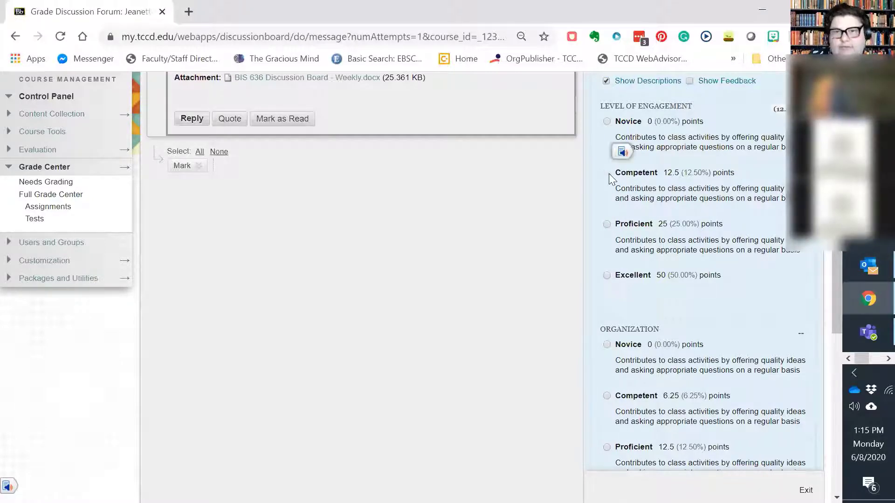
Rate Level of Engagement as Competent, Organization as Proficient and Grammar as Competent in the rubric, and review the raw total
{"action": "scroll", "coordinate": [661, 244], "scroll_direction": "down", "scroll_amount": 3}
{"action": "scroll", "coordinate": [660, 244], "scroll_direction": "up", "scroll_amount": 4}
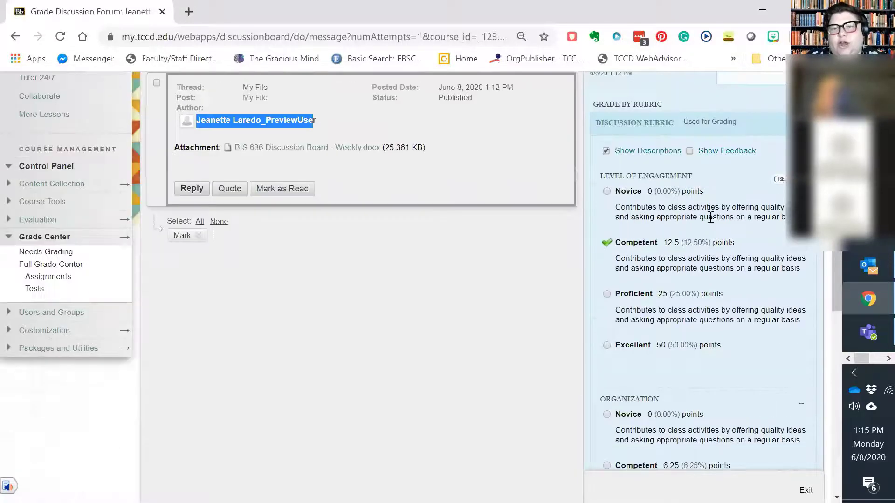
{"action": "scroll", "coordinate": [666, 244], "scroll_direction": "down", "scroll_amount": 7}
{"action": "left_click", "coordinate": [607, 167]}
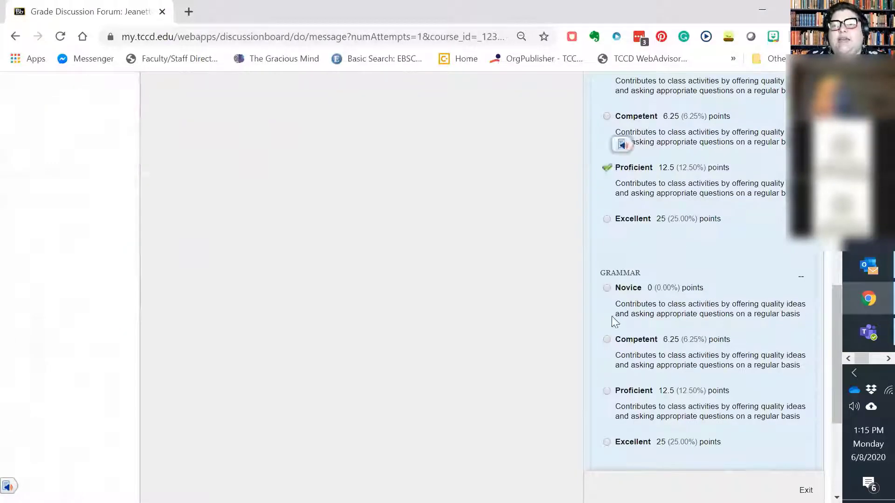
{"action": "left_click", "coordinate": [607, 340]}
{"action": "scroll", "coordinate": [611, 348], "scroll_direction": "down", "scroll_amount": 5}
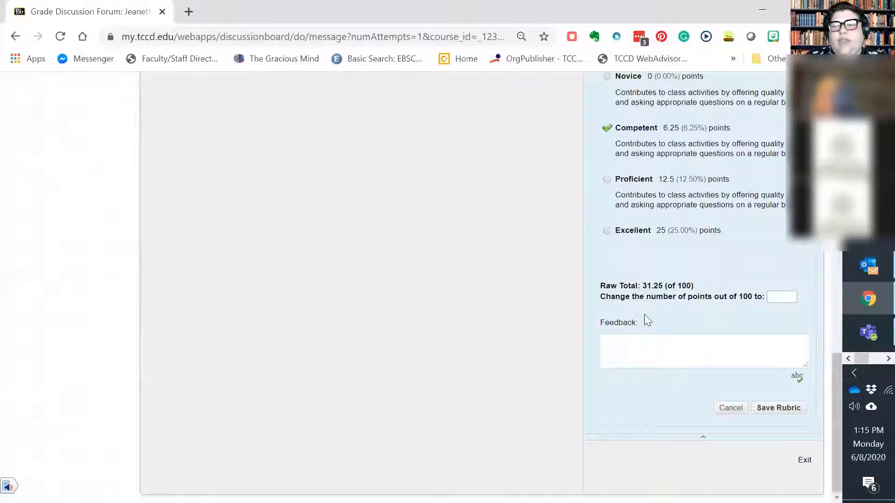
{"action": "scroll", "coordinate": [688, 313], "scroll_direction": "up", "scroll_amount": 1}
{"action": "scroll", "coordinate": [687, 313], "scroll_direction": "up", "scroll_amount": 1}
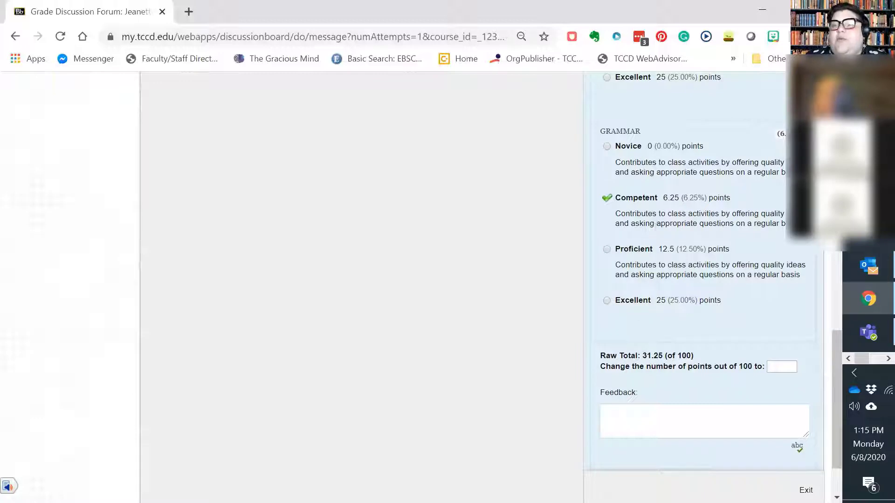
{"action": "scroll", "coordinate": [704, 280], "scroll_direction": "up", "scroll_amount": 5}
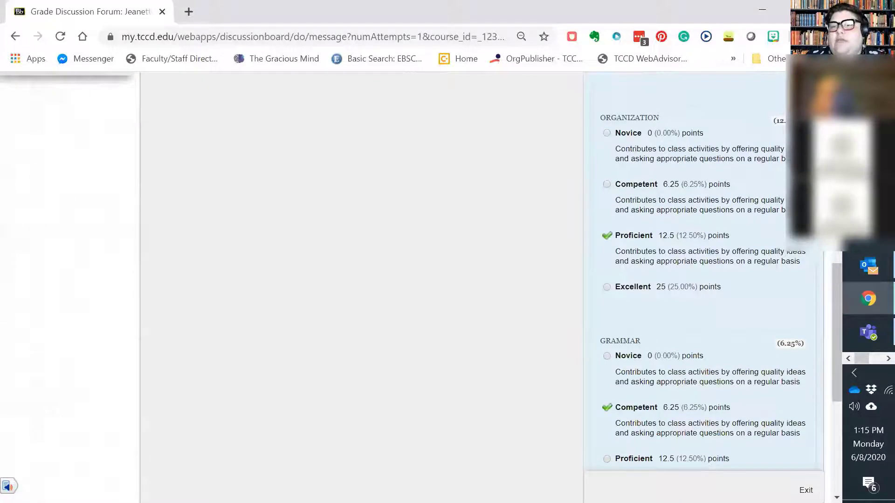
{"action": "scroll", "coordinate": [741, 301], "scroll_direction": "down", "scroll_amount": 6}
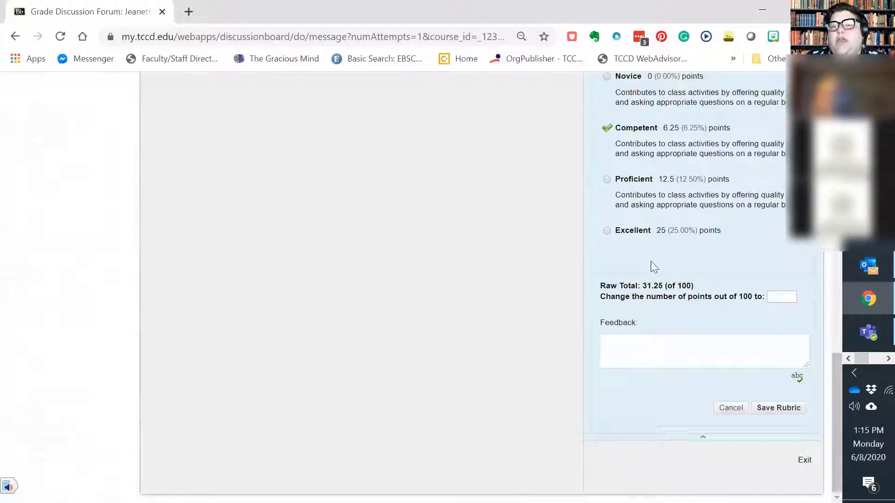
Change the rubric ratings to Proficient for Grammar and Excellent for both Organization and Level of Engagement
{"action": "left_click", "coordinate": [607, 181]}
{"action": "scroll", "coordinate": [623, 252], "scroll_direction": "up", "scroll_amount": 6}
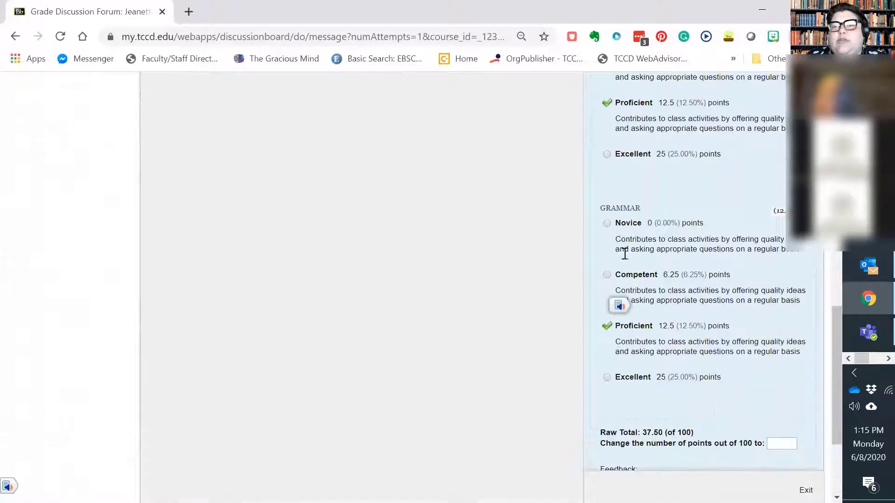
{"action": "left_click", "coordinate": [607, 288]}
{"action": "scroll", "coordinate": [618, 279], "scroll_direction": "up", "scroll_amount": 3}
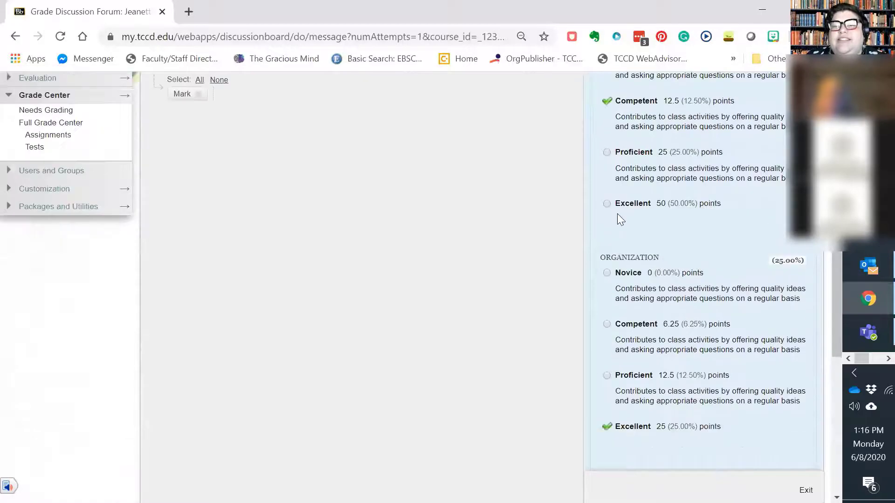
{"action": "left_click", "coordinate": [607, 203]}
{"action": "scroll", "coordinate": [641, 252], "scroll_direction": "down", "scroll_amount": 9}
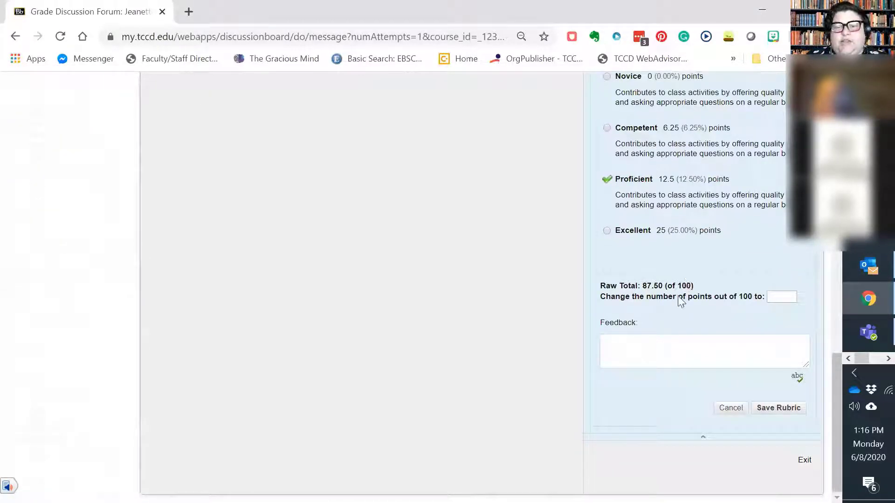
Enter "Good work." as the rubric feedback and save the rubric evaluation
{"action": "left_click", "coordinate": [618, 354]}
{"action": "left_click", "coordinate": [620, 352]}
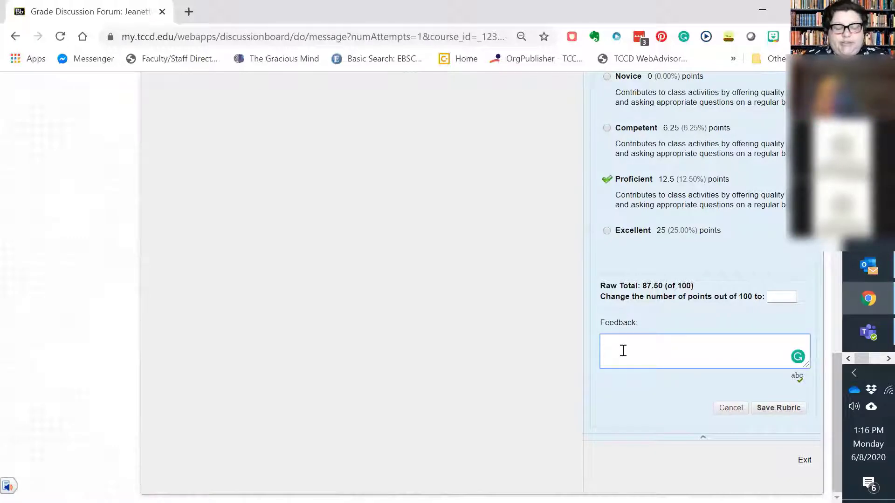
{"action": "type", "text": "Good w"}
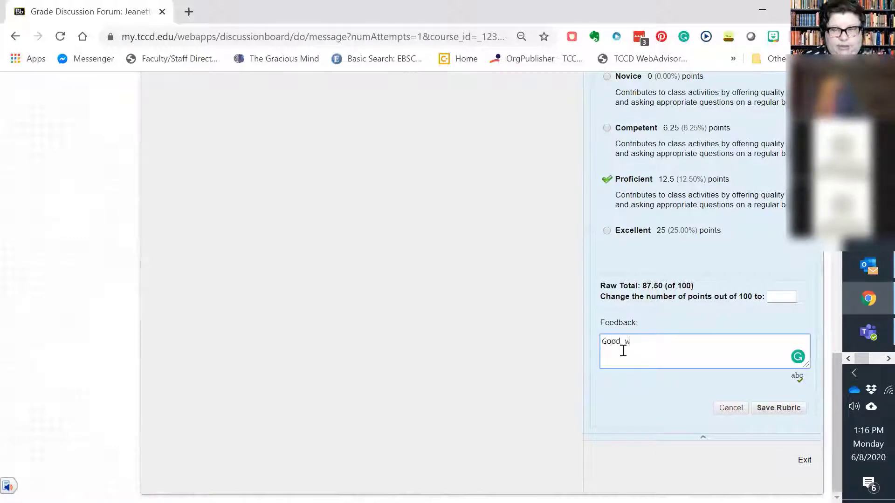
{"action": "type", "text": "ork."}
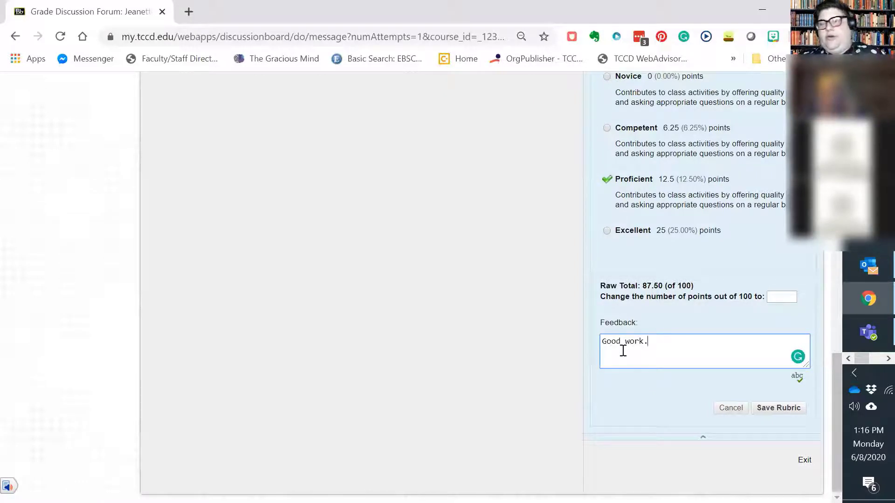
{"action": "left_click", "coordinate": [774, 411]}
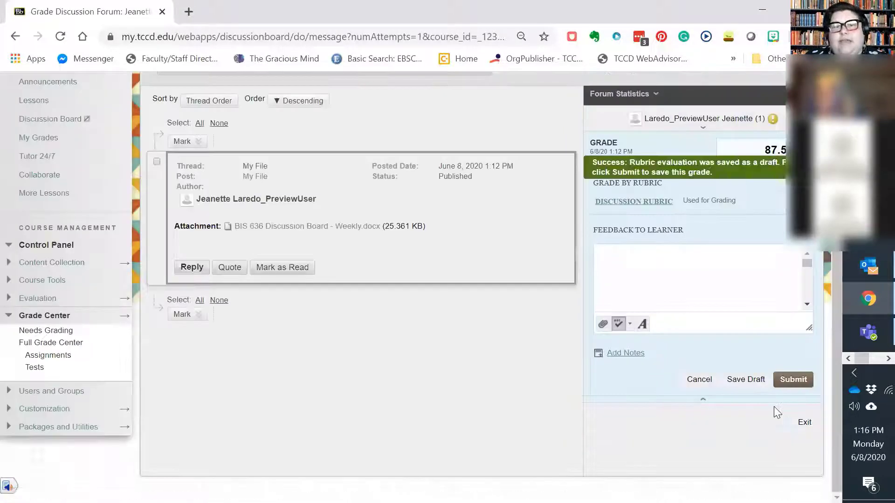
Submit the rubric-based grade for the preview user's discussion post, leaving the feedback to learner empty
{"action": "left_click", "coordinate": [763, 151]}
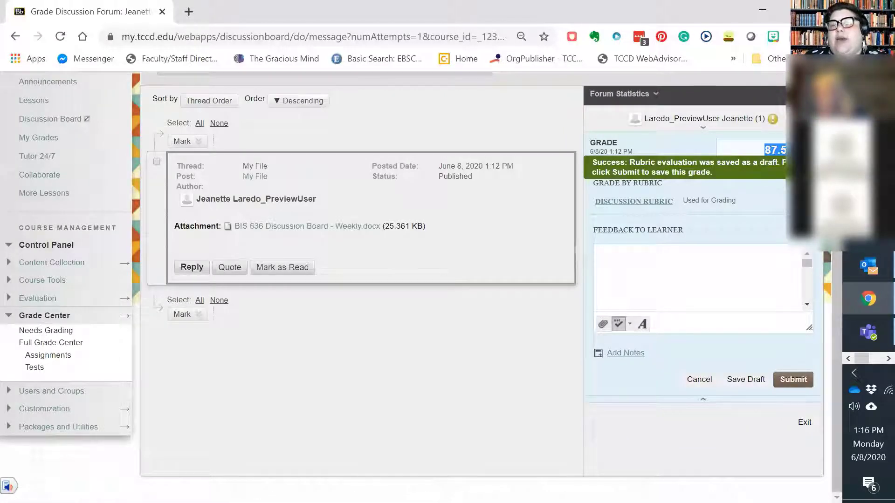
{"action": "left_click", "coordinate": [659, 274]}
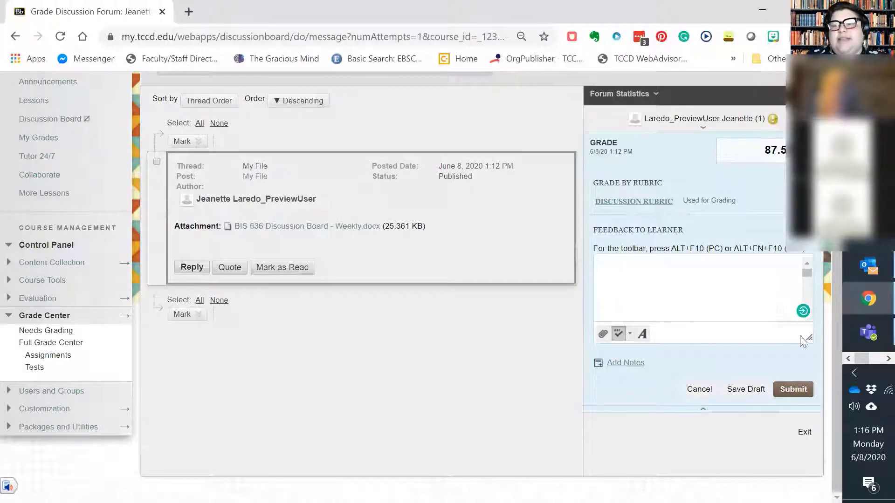
{"action": "left_click", "coordinate": [795, 390]}
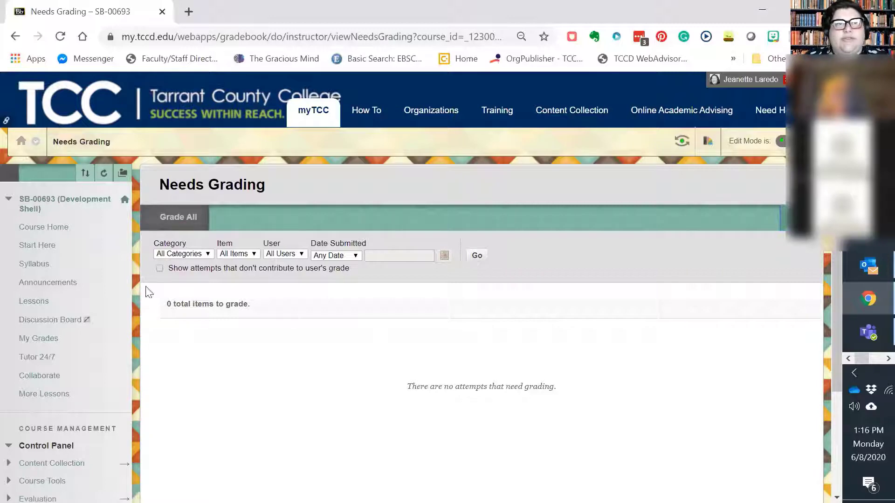
Open the Full Grade Center and look at the preview user's grade in the Test Discussion column
{"action": "scroll", "coordinate": [133, 322], "scroll_direction": "down", "scroll_amount": 3}
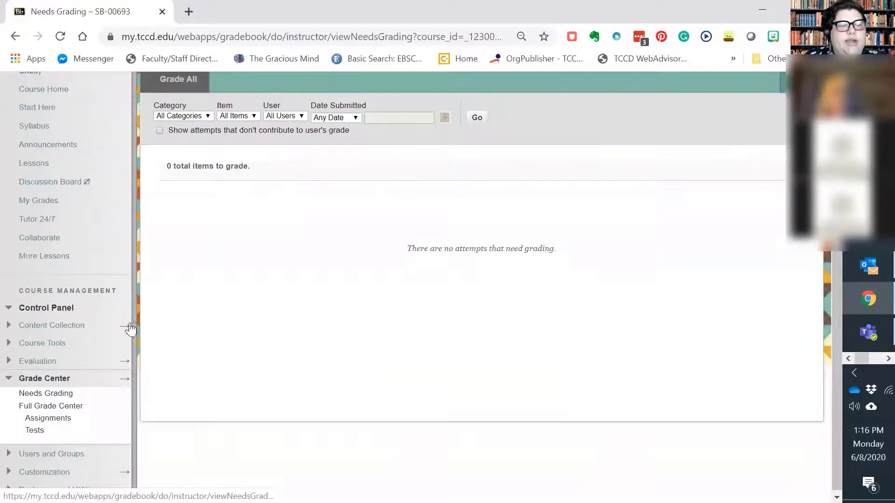
{"action": "left_click", "coordinate": [50, 404]}
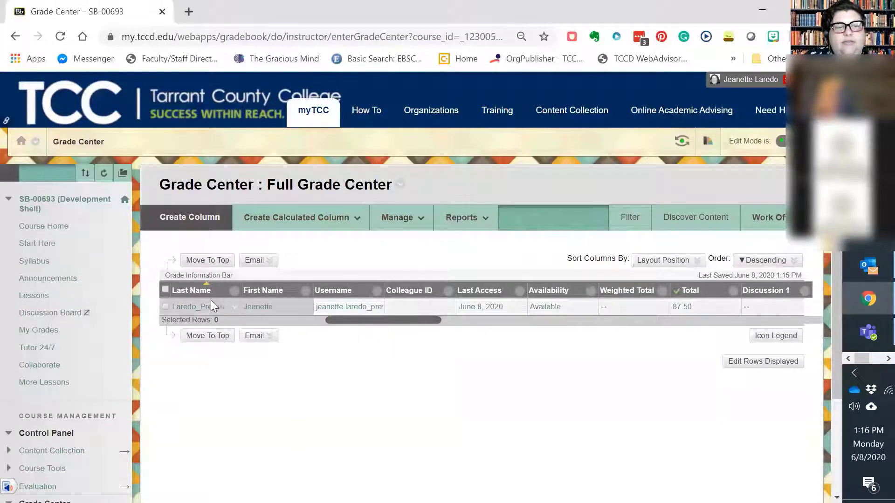
{"action": "left_click_drag", "start_coordinate": [392, 324], "coordinate": [822, 304]}
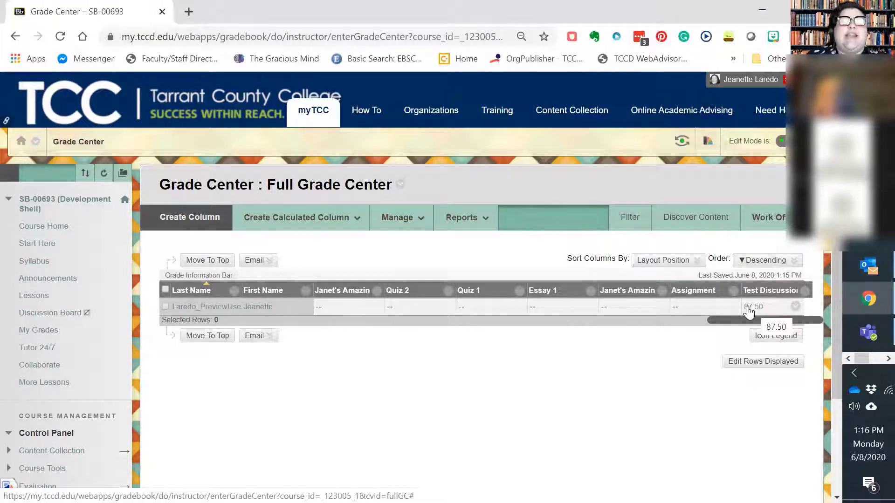
Start creating a new assignment in the Lessons content area
{"action": "left_click", "coordinate": [33, 299]}
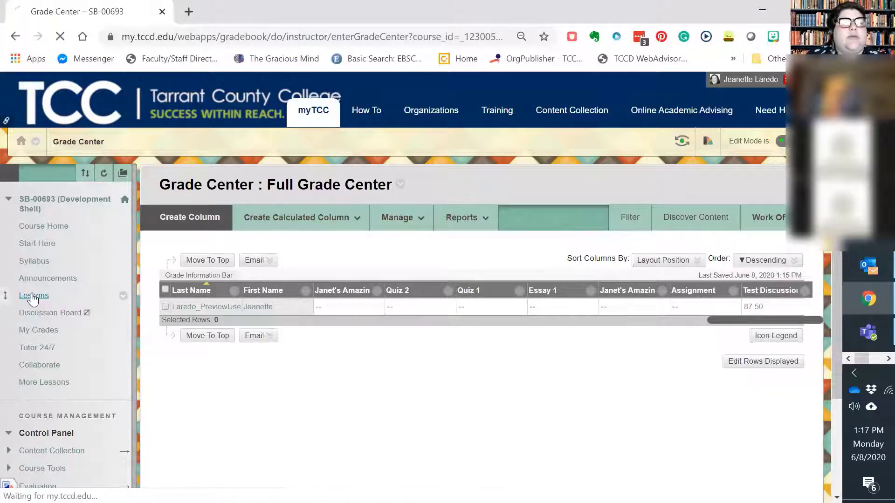
{"action": "left_click", "coordinate": [191, 218]}
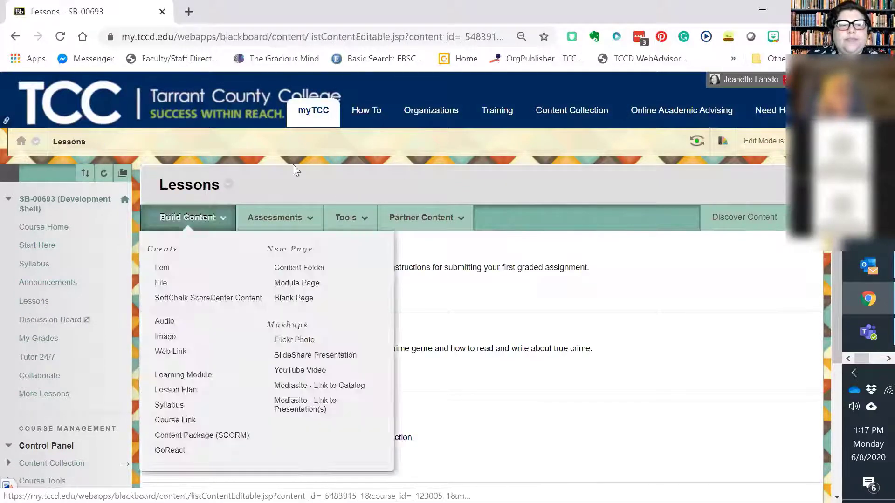
{"action": "left_click", "coordinate": [290, 217]}
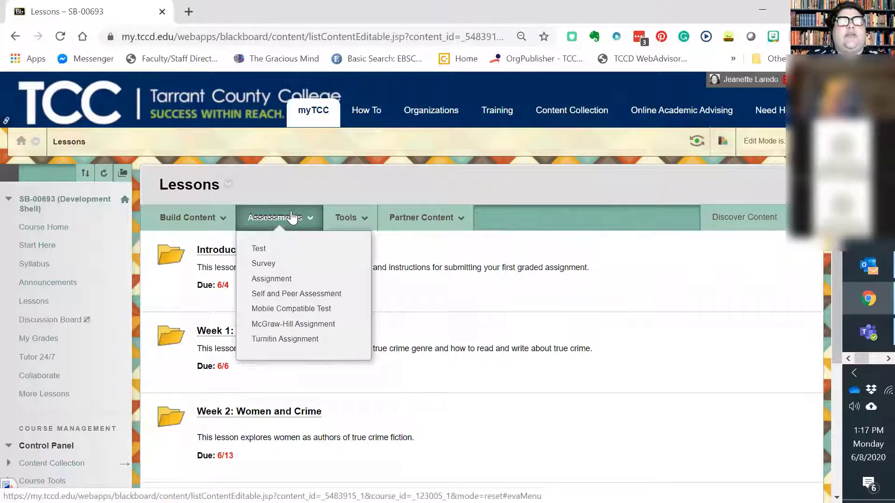
{"action": "left_click", "coordinate": [280, 279]}
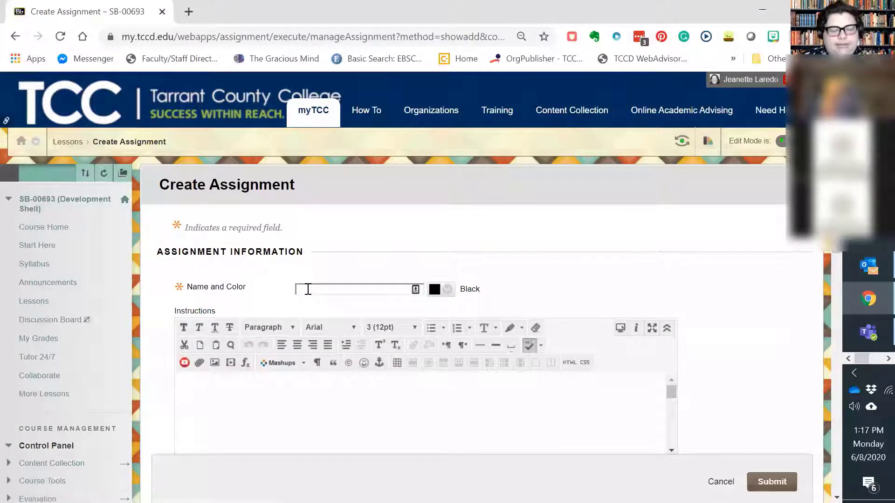
Name the assignment "Test Assignment" and enter "Upload a file." as its instructions
{"action": "left_click", "coordinate": [308, 290]}
{"action": "type", "text": "Test Assignment"}
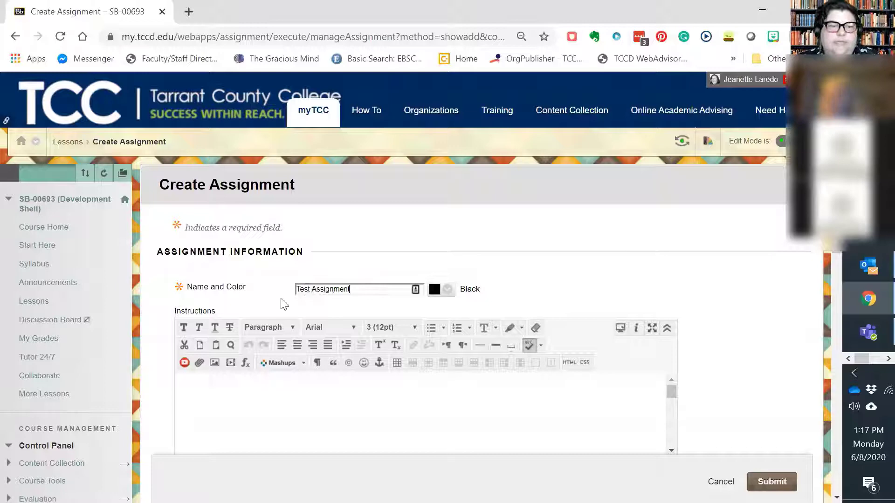
{"action": "scroll", "coordinate": [261, 297], "scroll_direction": "down", "scroll_amount": 3}
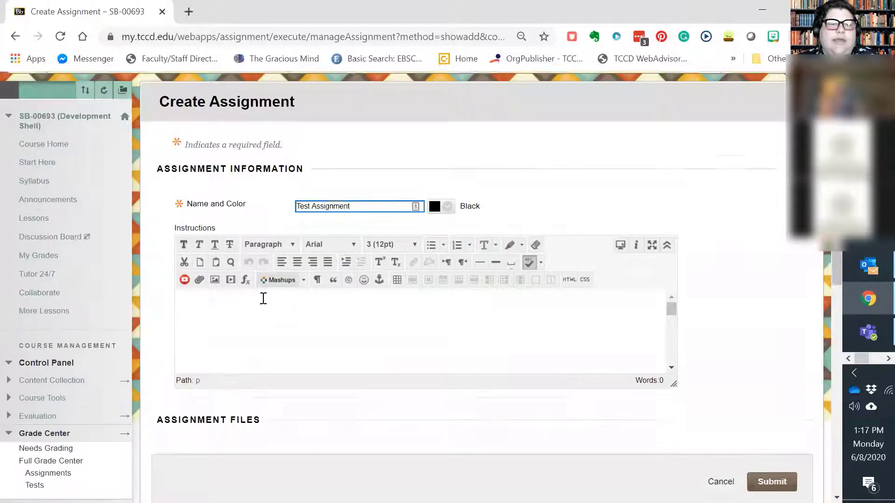
{"action": "left_click", "coordinate": [229, 245]}
{"action": "type", "text": "U"}
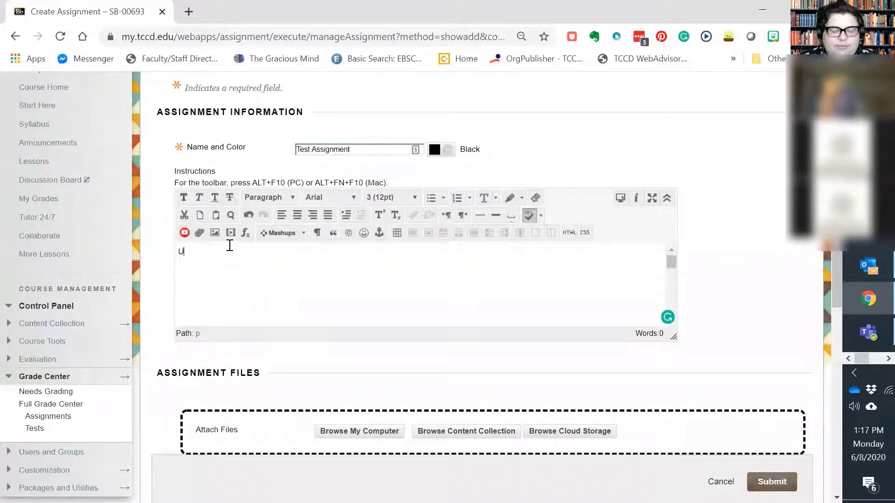
{"action": "type", "text": "plod"}
{"action": "key", "text": "BackSpace"}
{"action": "type", "text": "ad a "}
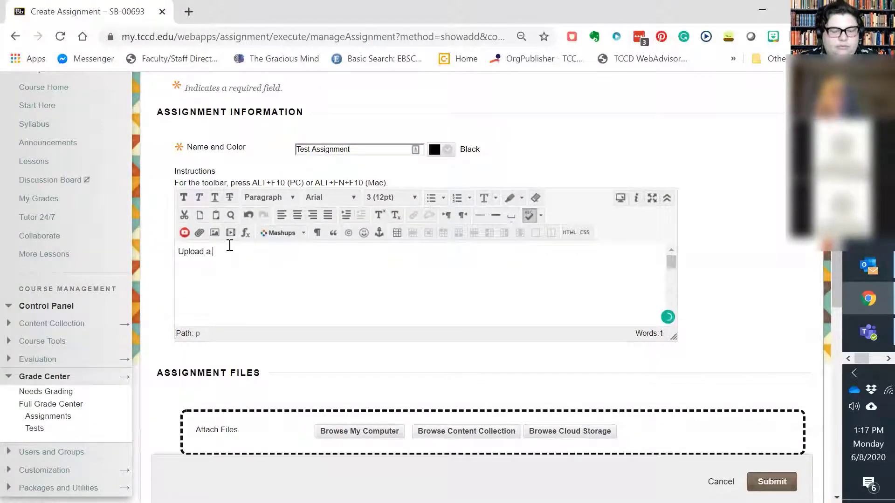
{"action": "type", "text": "file."}
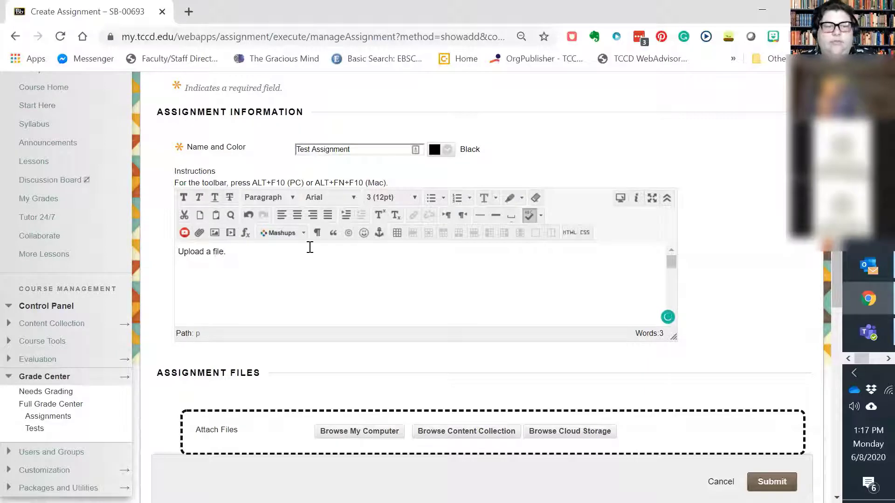
Enable a due date of 06/08/2020 at 11:59 PM for the assignment and set its points possible to 100
{"action": "scroll", "coordinate": [310, 247], "scroll_direction": "down", "scroll_amount": 6}
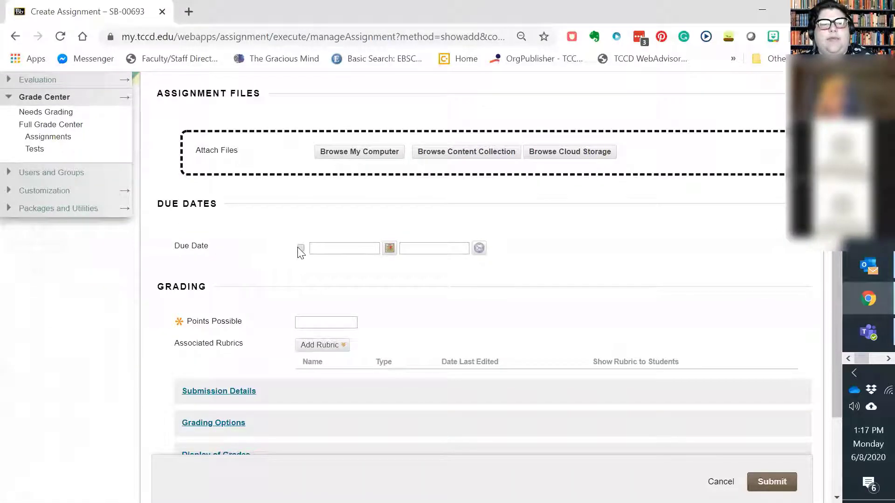
{"action": "left_click", "coordinate": [300, 249]}
{"action": "left_click", "coordinate": [478, 248]}
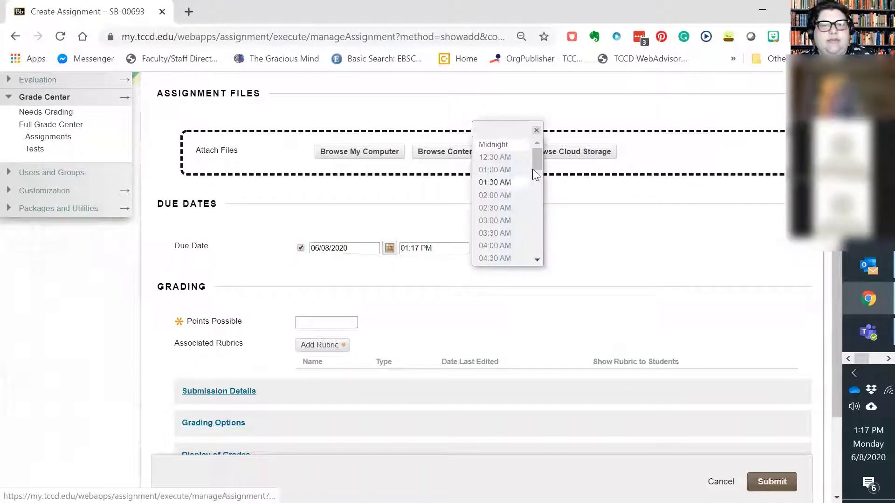
{"action": "left_click_drag", "start_coordinate": [535, 175], "coordinate": [525, 266]}
{"action": "left_click", "coordinate": [495, 258]}
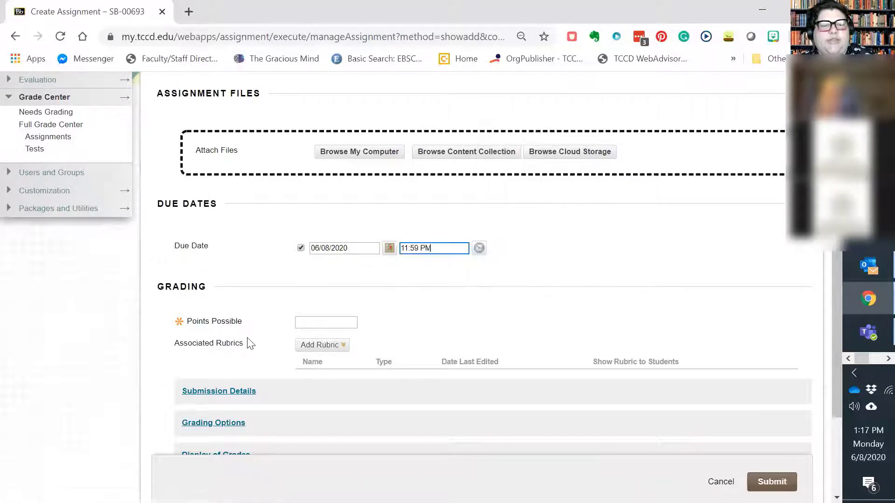
{"action": "scroll", "coordinate": [250, 344], "scroll_direction": "down", "scroll_amount": 3}
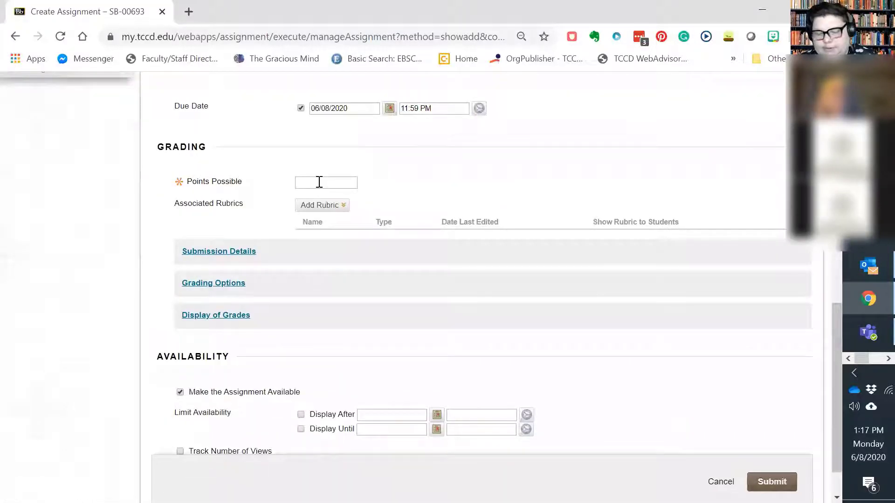
{"action": "left_click", "coordinate": [320, 182]}
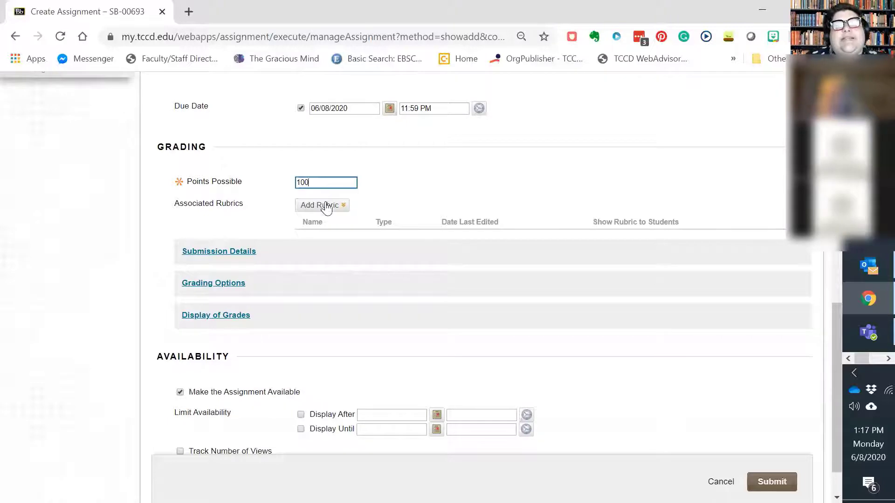
Preview the existing Discussion Rubric from the assignment's rubric selection, then close the selection without attaching a rubric
{"action": "left_click", "coordinate": [326, 206]}
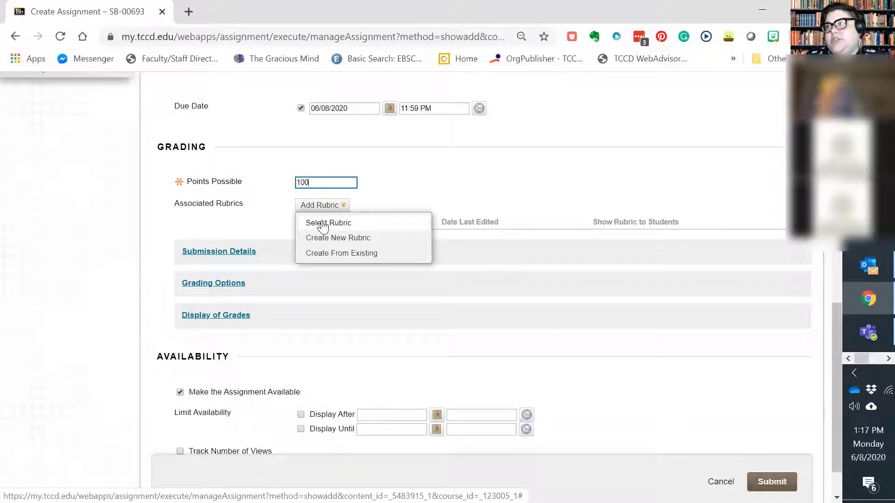
{"action": "left_click", "coordinate": [324, 224]}
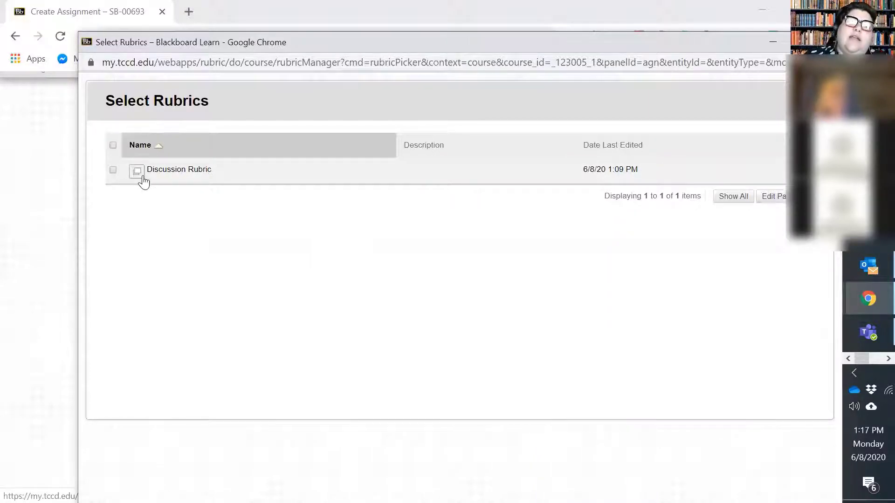
{"action": "left_click", "coordinate": [136, 174]}
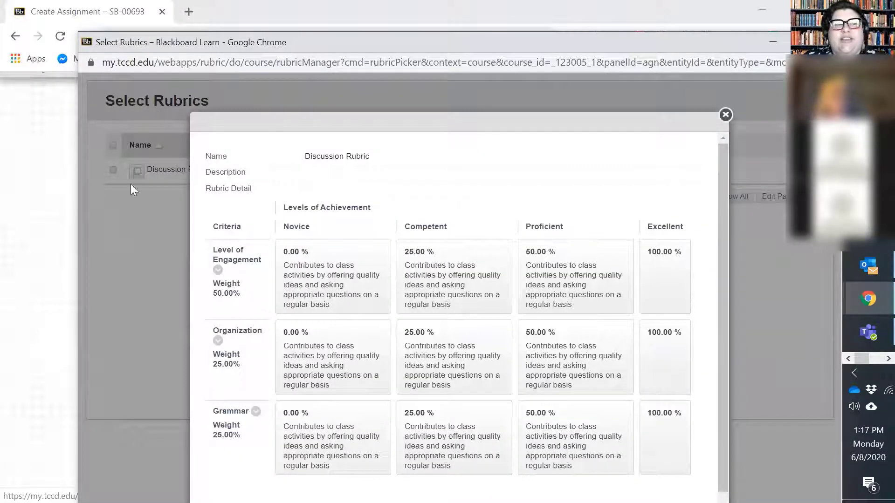
{"action": "scroll", "coordinate": [475, 354], "scroll_direction": "down", "scroll_amount": 1}
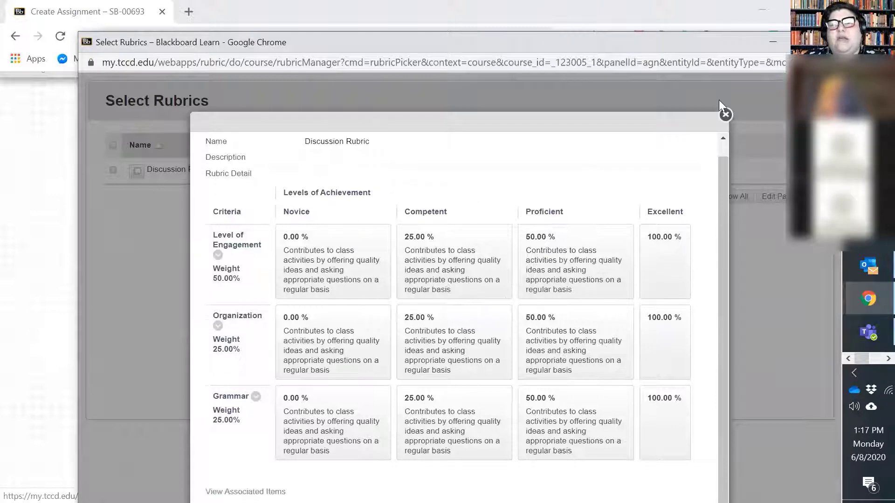
{"action": "left_click", "coordinate": [726, 115]}
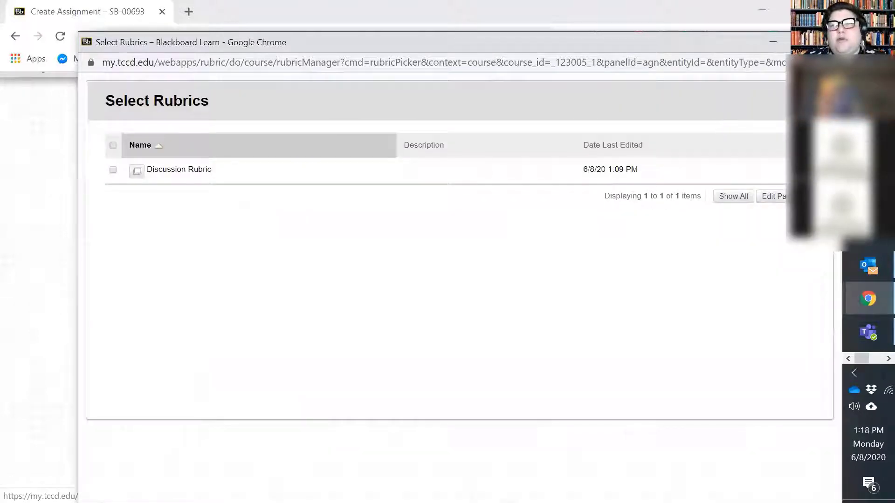
{"action": "left_click", "coordinate": [836, 42]}
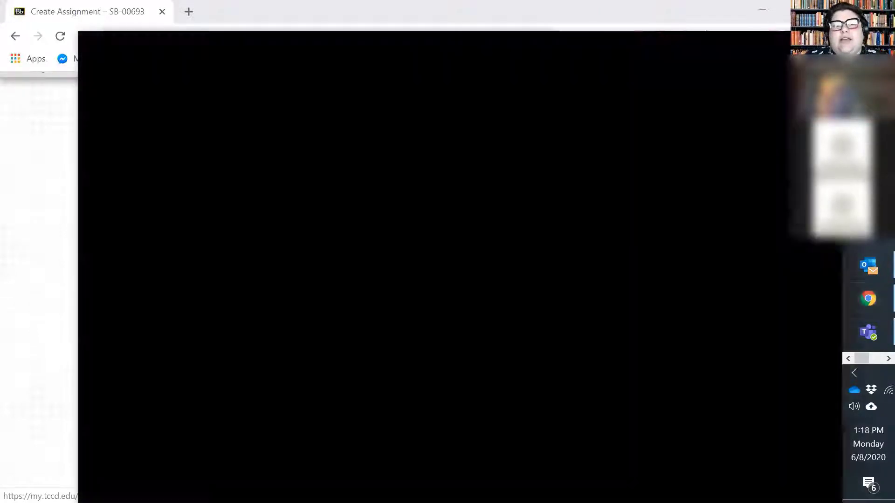
Start a new rubric for the assignment based on the existing Discussion Rubric
{"action": "mouse_move", "coordinate": [323, 210]}
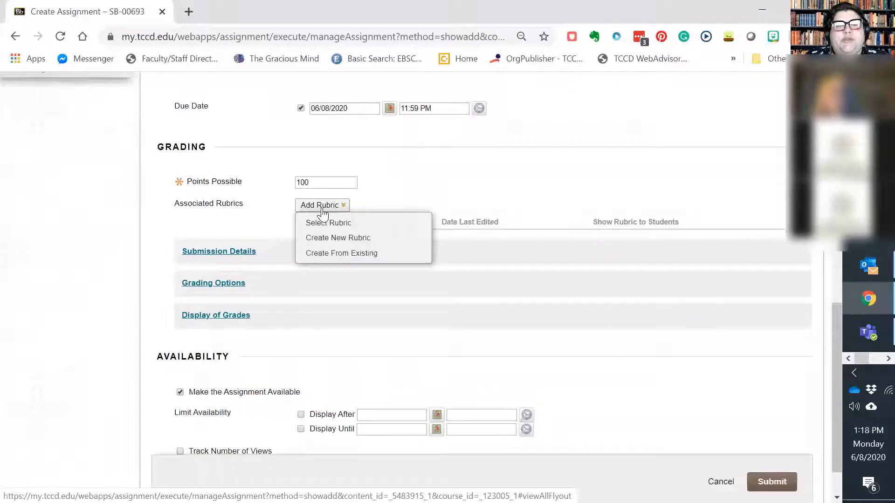
{"action": "left_click", "coordinate": [328, 255]}
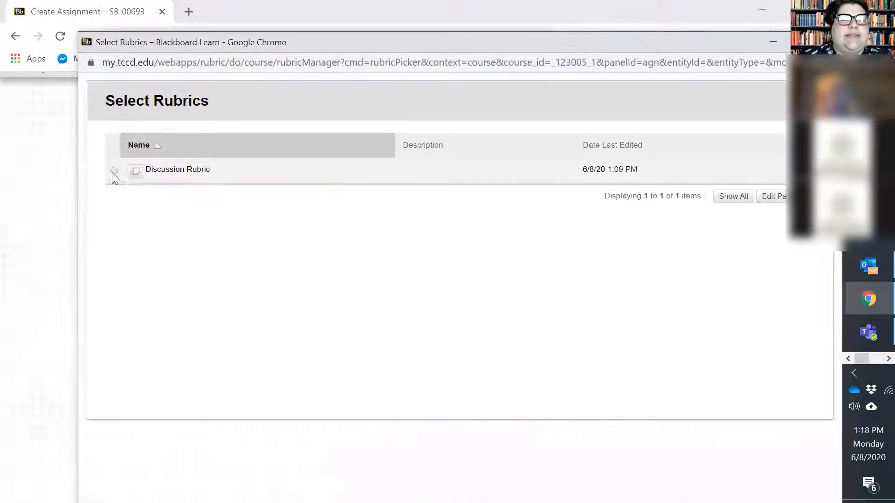
{"action": "left_click", "coordinate": [114, 172]}
{"action": "scroll", "coordinate": [736, 275], "scroll_direction": "down", "scroll_amount": 1}
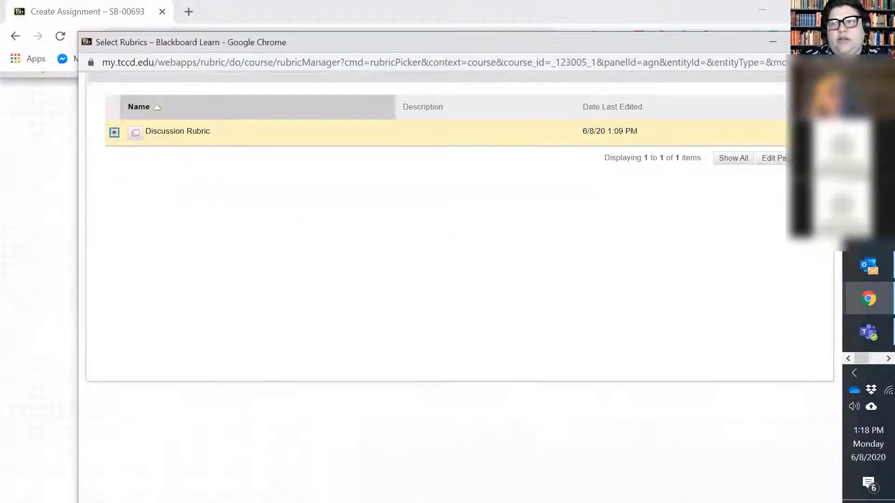
{"action": "left_click", "coordinate": [805, 42]}
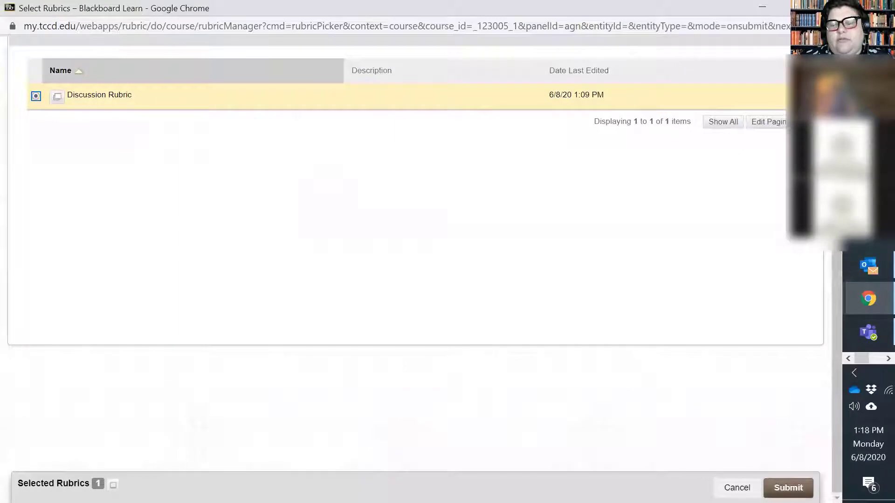
{"action": "left_click", "coordinate": [788, 489]}
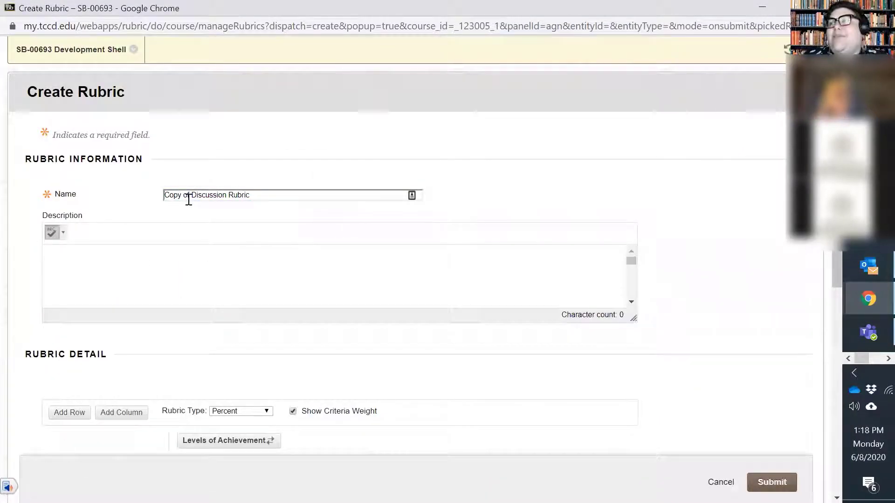
Delete the Excellent achievement level column from the copied rubric
{"action": "scroll", "coordinate": [188, 198], "scroll_direction": "down", "scroll_amount": 7}
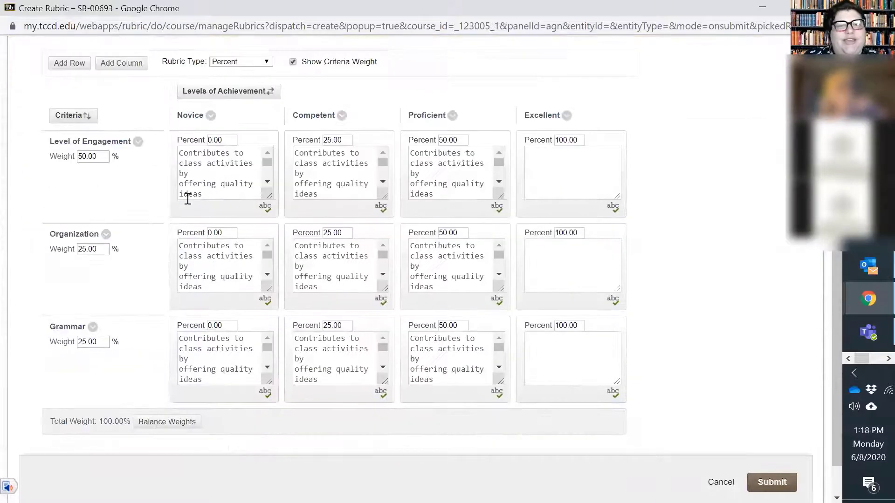
{"action": "left_click", "coordinate": [566, 115]}
{"action": "left_click", "coordinate": [583, 100]}
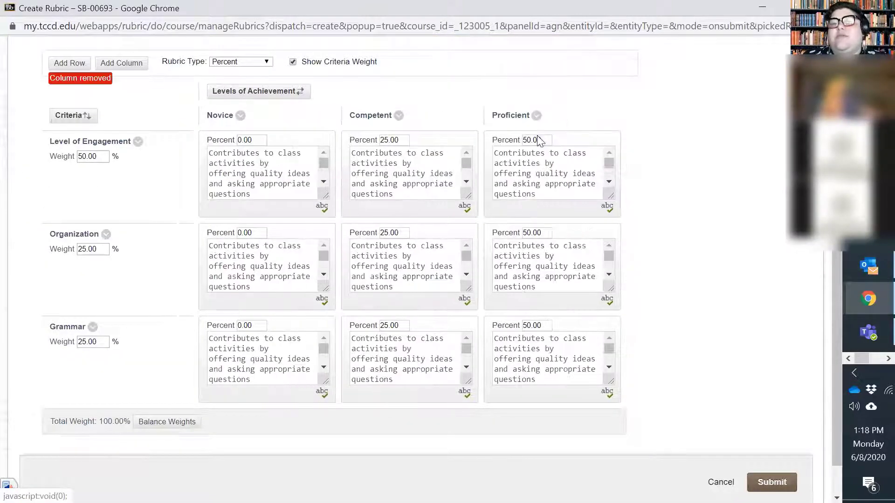
Rename the "Level of Engagement" criterion to "Thesis Statement" and save the new name
{"action": "left_click", "coordinate": [138, 141]}
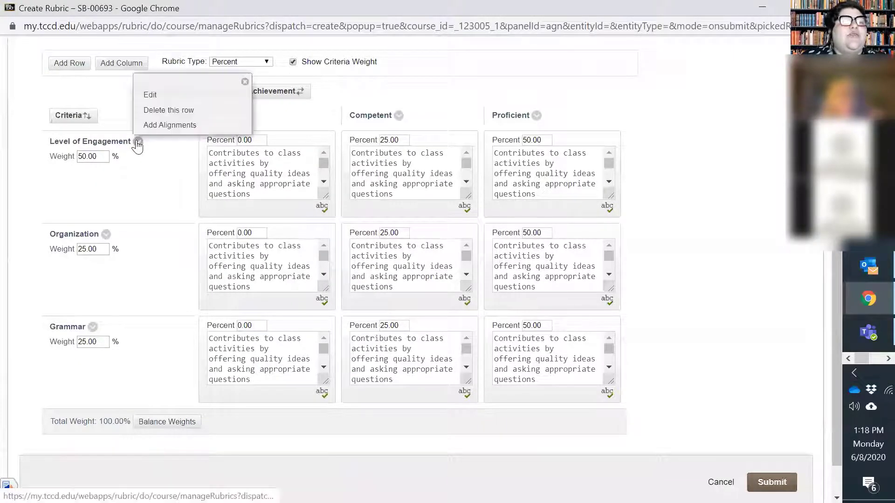
{"action": "left_click", "coordinate": [157, 99]}
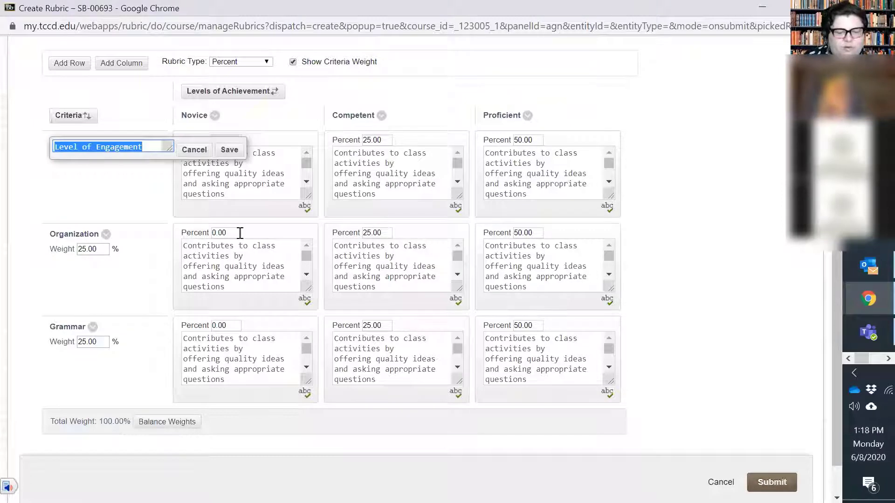
{"action": "type", "text": "T"}
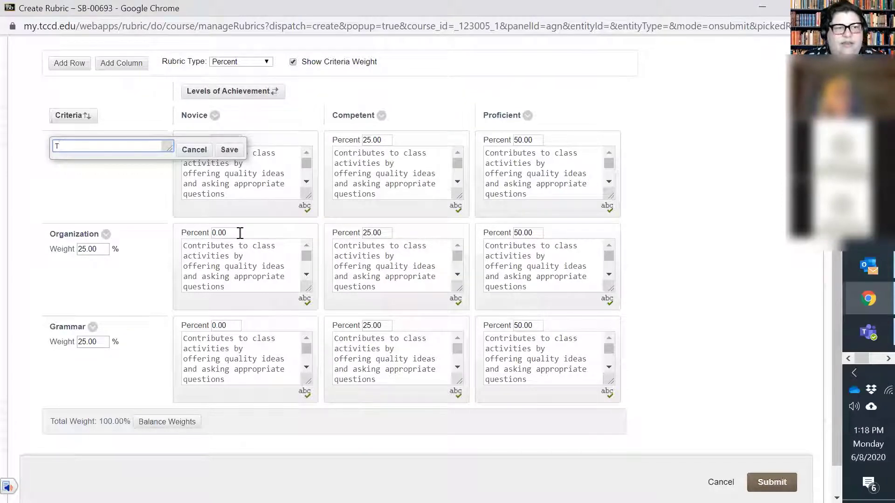
{"action": "type", "text": "ehsis S"}
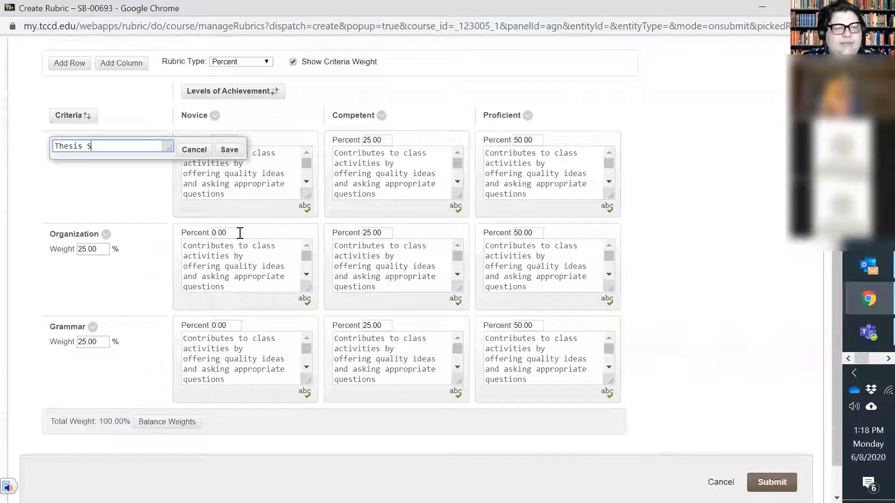
{"action": "type", "text": "tatememt"}
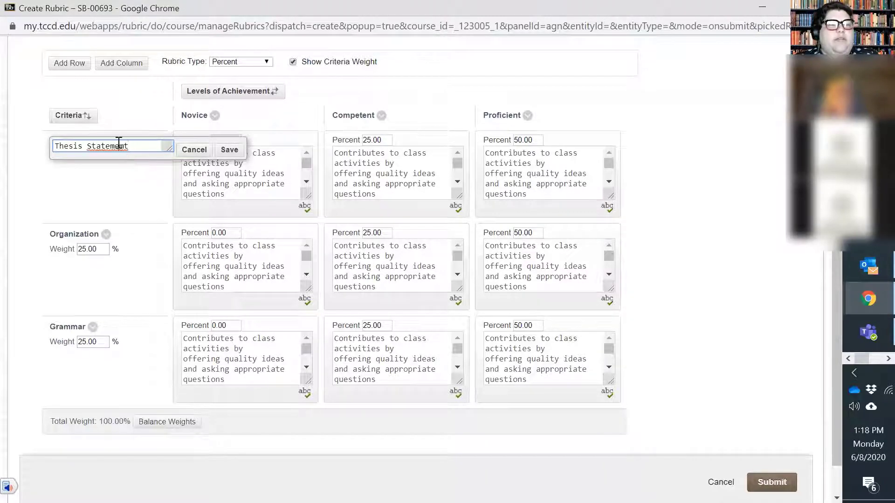
{"action": "key", "text": "Delete"}
{"action": "type", "text": "n"}
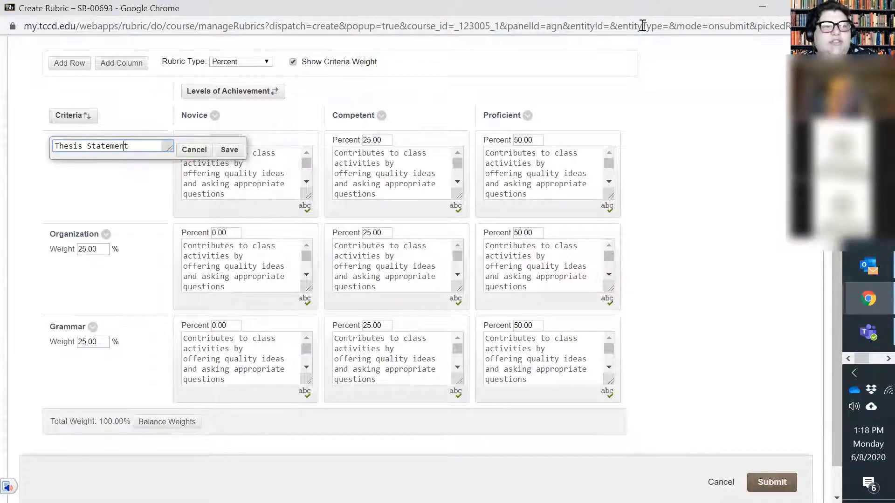
{"action": "left_click", "coordinate": [232, 155]}
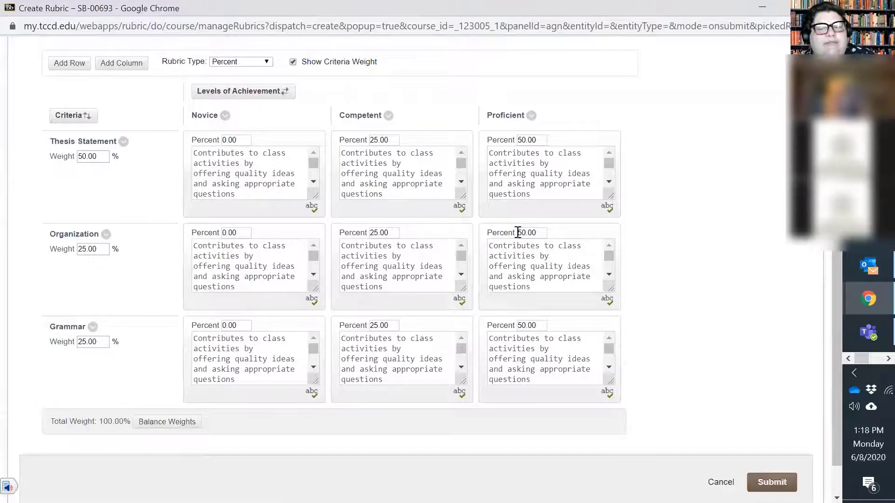
Look over the copied rubric and try to submit it with its current percentages
{"action": "scroll", "coordinate": [286, 236], "scroll_direction": "up", "scroll_amount": 8}
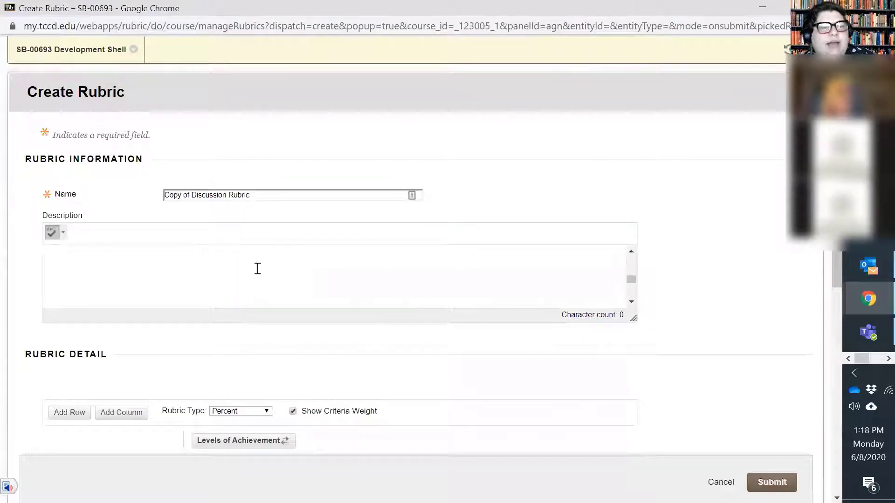
{"action": "scroll", "coordinate": [256, 266], "scroll_direction": "down", "scroll_amount": 6}
{"action": "scroll", "coordinate": [564, 328], "scroll_direction": "down", "scroll_amount": 1}
{"action": "left_click", "coordinate": [772, 482]}
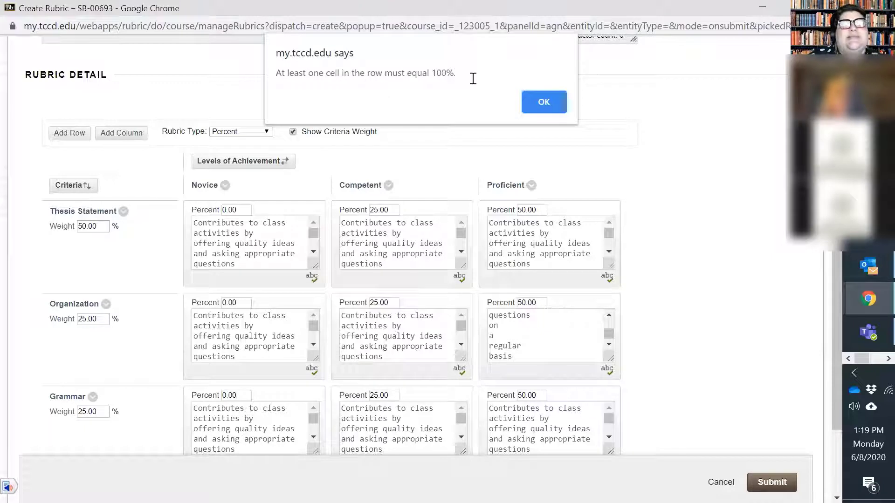
{"action": "left_click", "coordinate": [553, 103]}
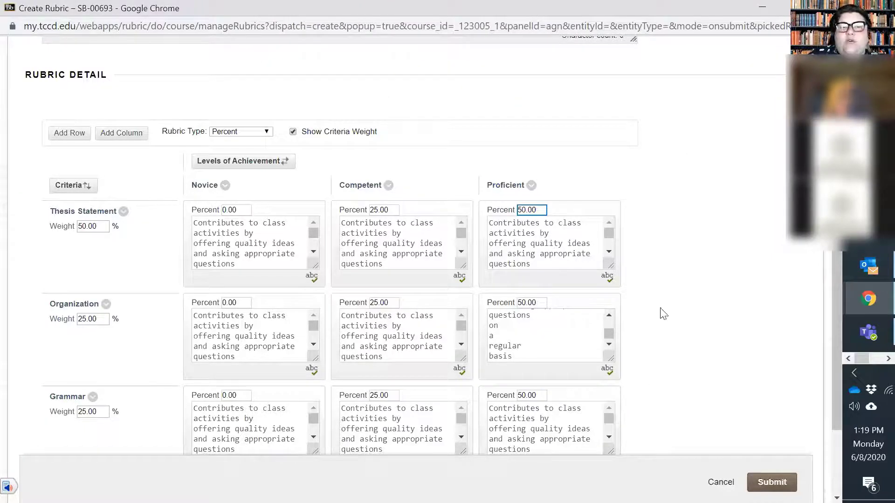
Set the Competent level to 50 percent for the Thesis Statement, Organization and Grammar criteria
{"action": "scroll", "coordinate": [659, 309], "scroll_direction": "down", "scroll_amount": 2}
{"action": "scroll", "coordinate": [539, 338], "scroll_direction": "down", "scroll_amount": 3}
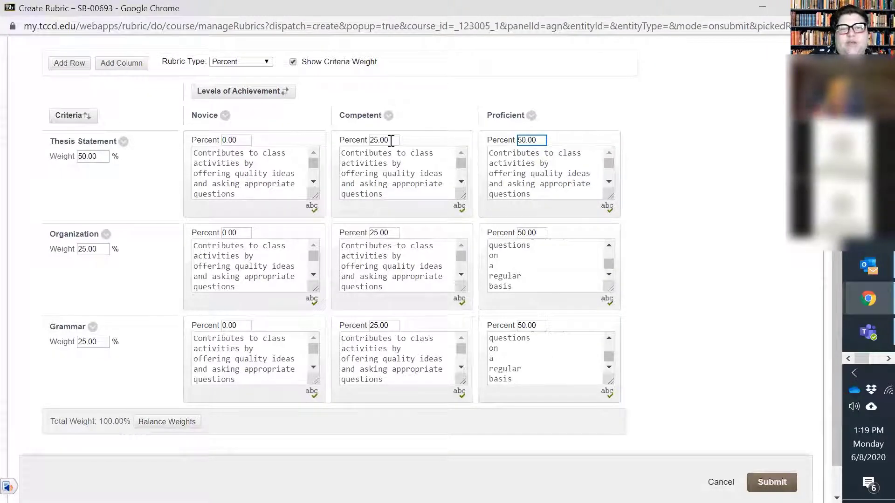
{"action": "left_click", "coordinate": [245, 139]}
{"action": "left_click_drag", "start_coordinate": [241, 139], "coordinate": [205, 146]}
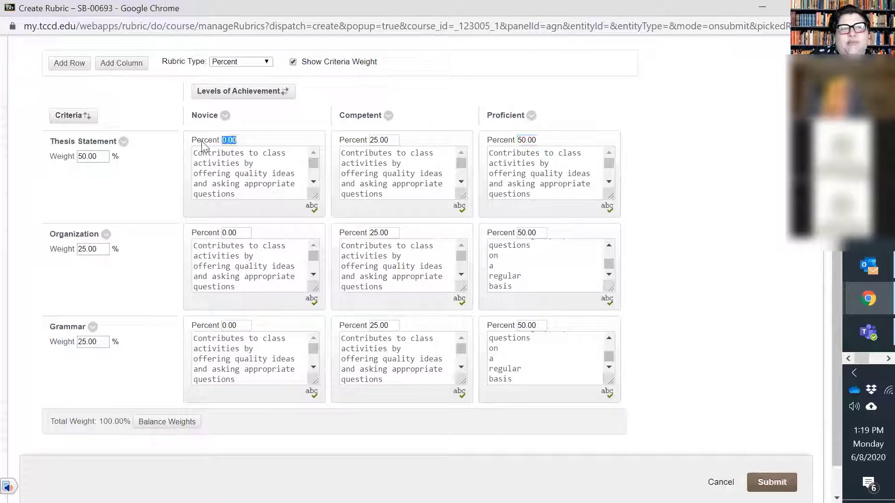
{"action": "left_click_drag", "start_coordinate": [393, 144], "coordinate": [359, 154]}
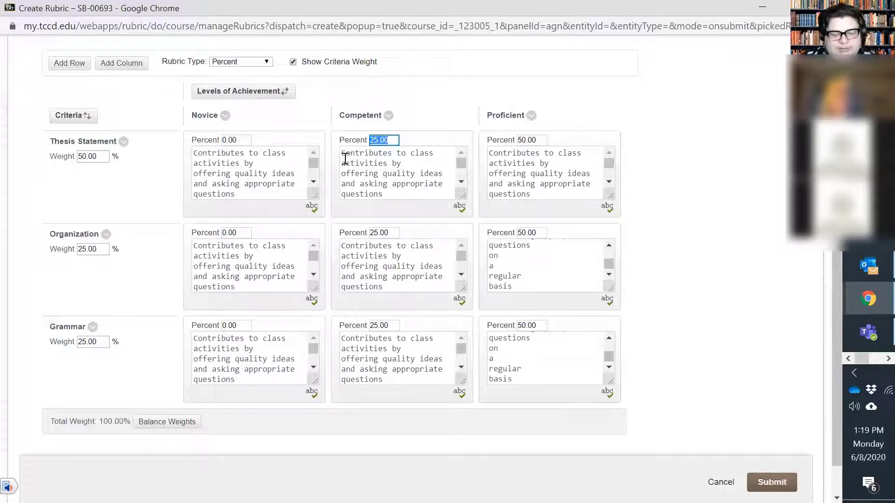
{"action": "type", "text": "50"}
{"action": "double_click", "coordinate": [384, 232]}
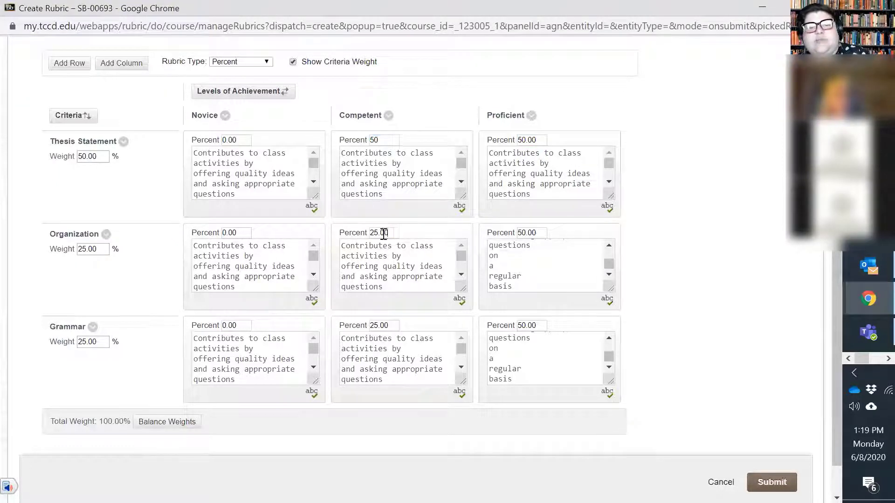
{"action": "type", "text": "50"}
{"action": "left_click_drag", "start_coordinate": [389, 329], "coordinate": [326, 328]}
{"action": "type", "text": "50"}
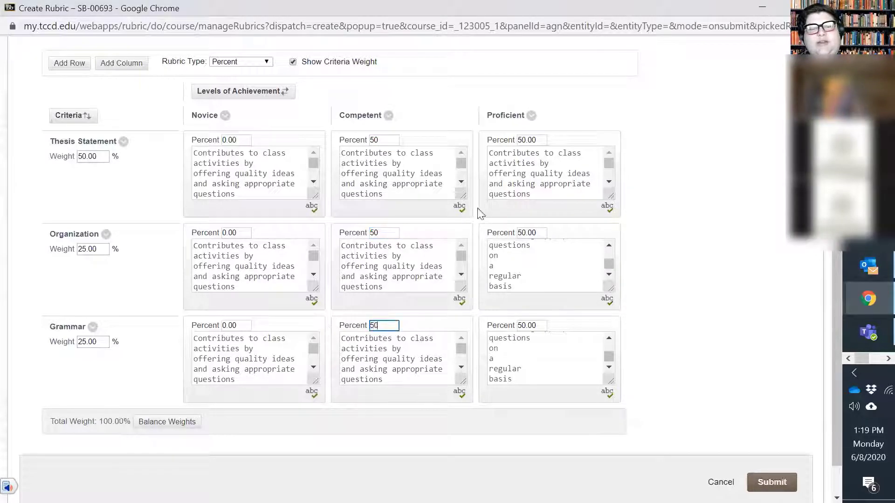
Set the Proficient level to 100 percent for all three criteria and submit the rubric
{"action": "left_click_drag", "start_coordinate": [539, 140], "coordinate": [467, 149]}
{"action": "type", "text": "14"}
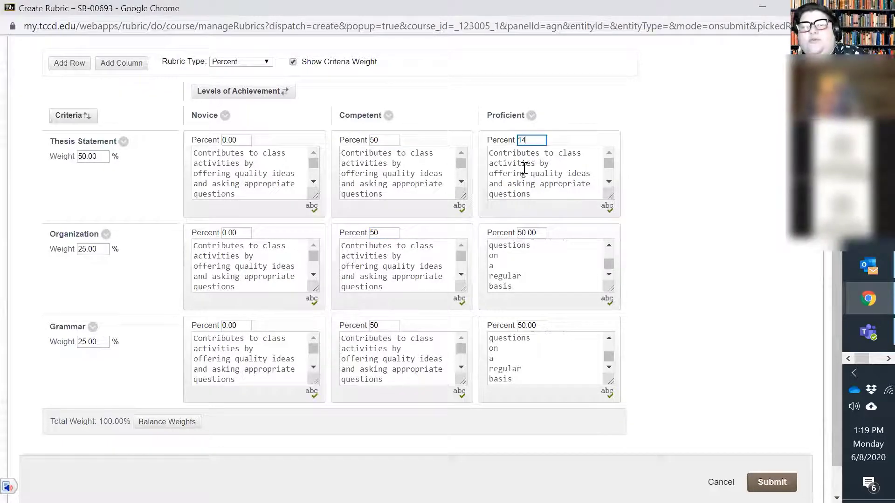
{"action": "type", "text": "00"}
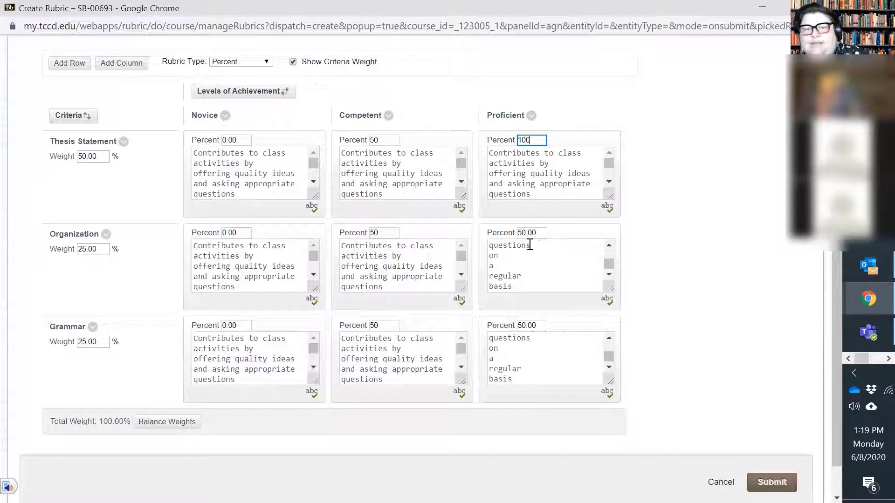
{"action": "left_click_drag", "start_coordinate": [541, 234], "coordinate": [506, 233]}
{"action": "type", "text": "100"}
{"action": "left_click_drag", "start_coordinate": [546, 325], "coordinate": [473, 326]}
{"action": "type", "text": "100"}
{"action": "left_click", "coordinate": [772, 482]}
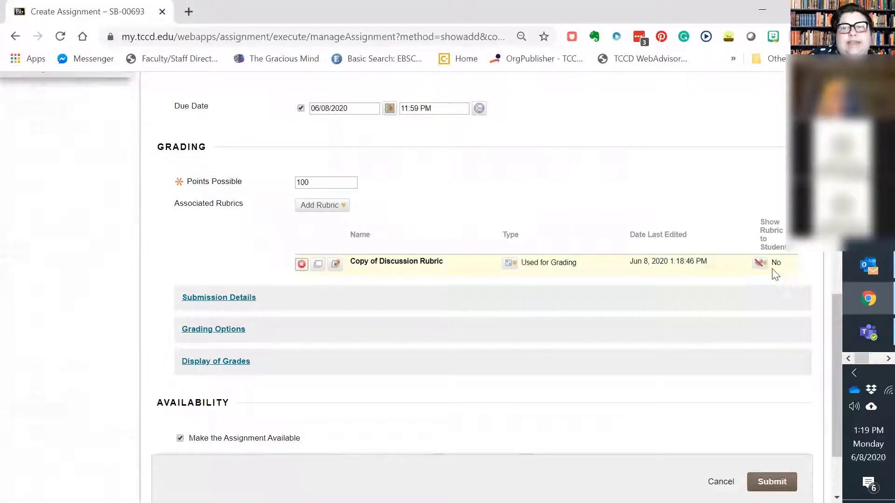
Show the attached rubric to students as "Yes (With Rubric Scores)" and submit the assignment
{"action": "left_click", "coordinate": [761, 264]}
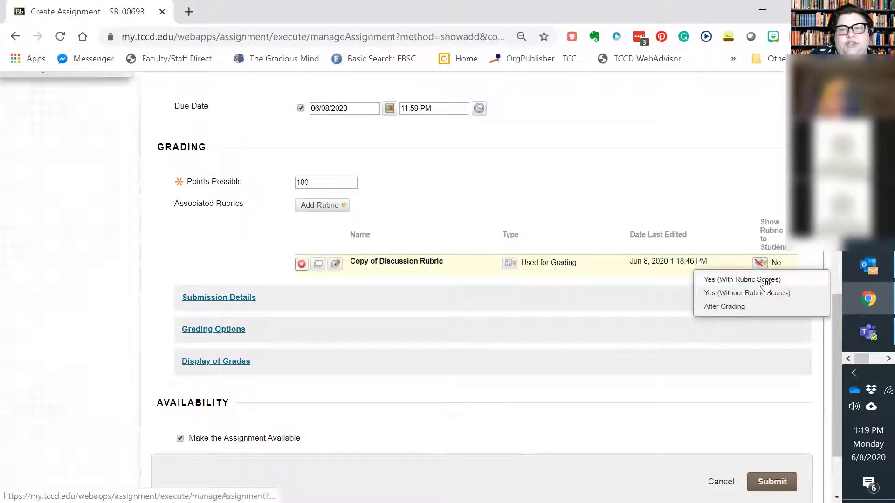
{"action": "left_click", "coordinate": [766, 283]}
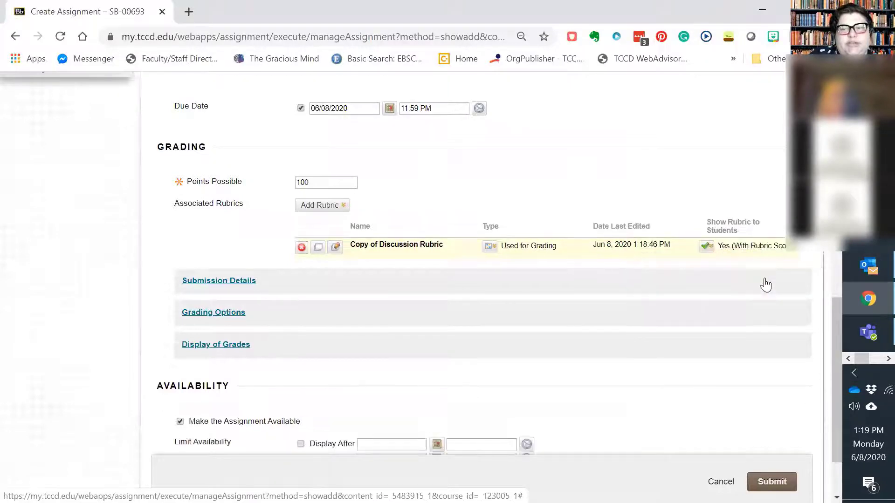
{"action": "scroll", "coordinate": [625, 358], "scroll_direction": "down", "scroll_amount": 1}
{"action": "scroll", "coordinate": [624, 358], "scroll_direction": "down", "scroll_amount": 1}
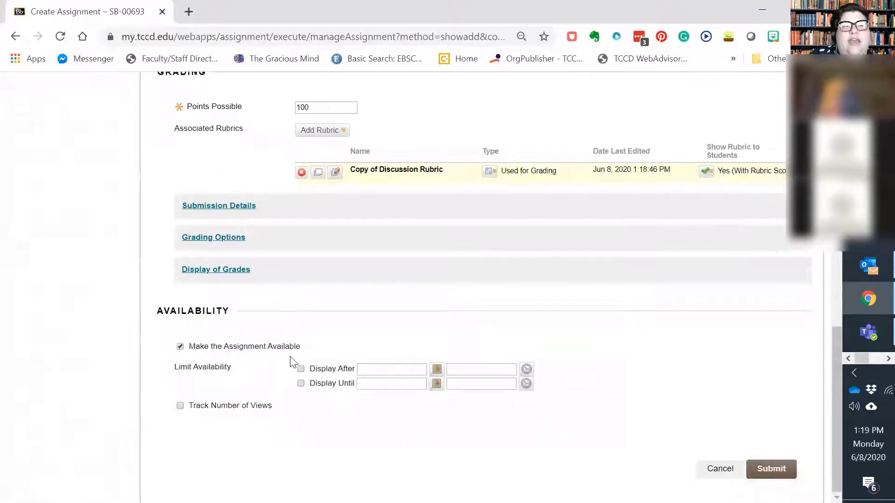
{"action": "left_click", "coordinate": [773, 473]}
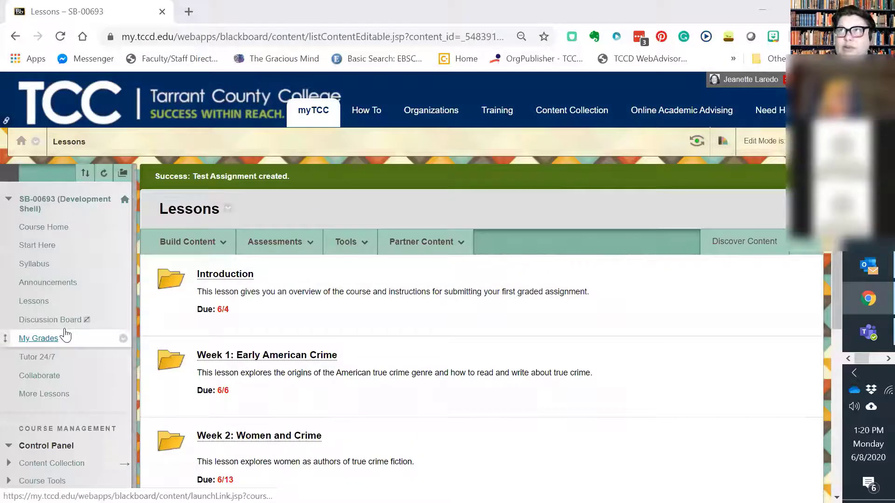
Open the course's Rubrics list from the course tools to review the saved rubrics
{"action": "scroll", "coordinate": [65, 326], "scroll_direction": "down", "scroll_amount": 5}
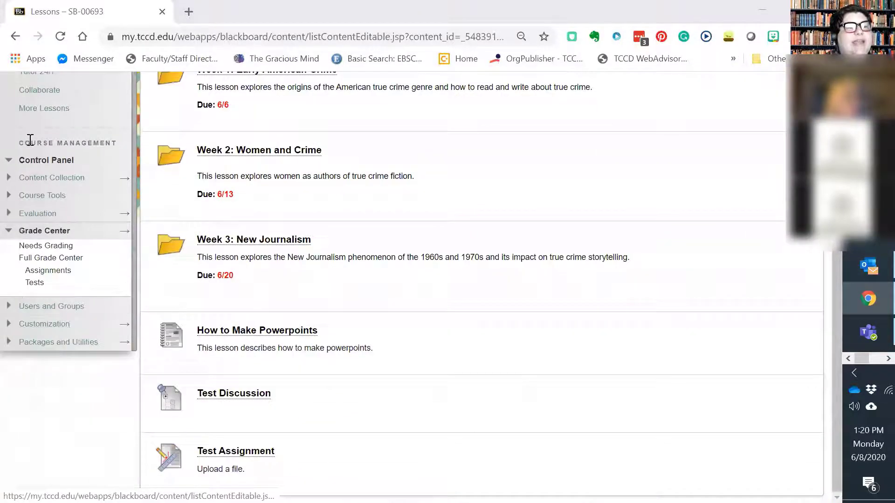
{"action": "left_click", "coordinate": [42, 196]}
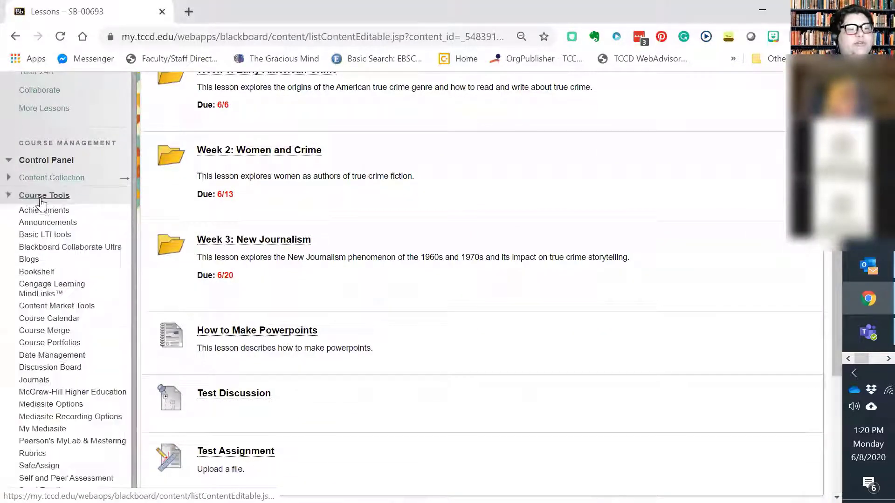
{"action": "scroll", "coordinate": [40, 261], "scroll_direction": "down", "scroll_amount": 4}
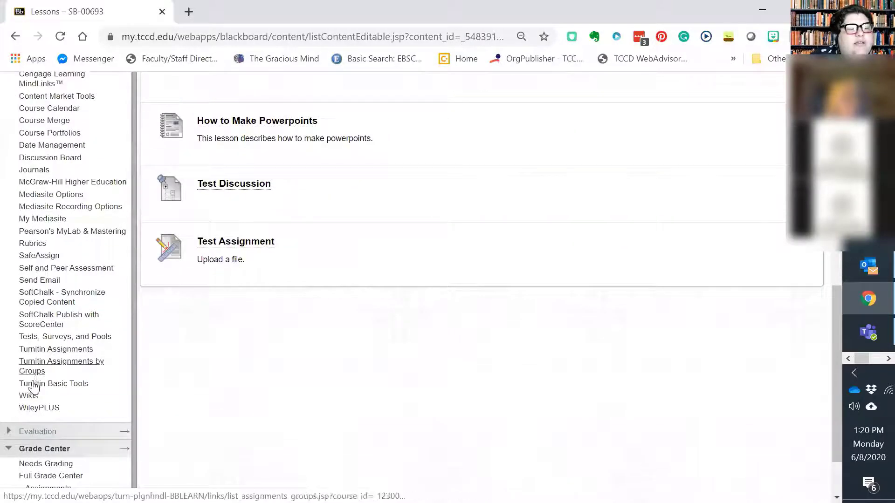
{"action": "left_click", "coordinate": [32, 244]}
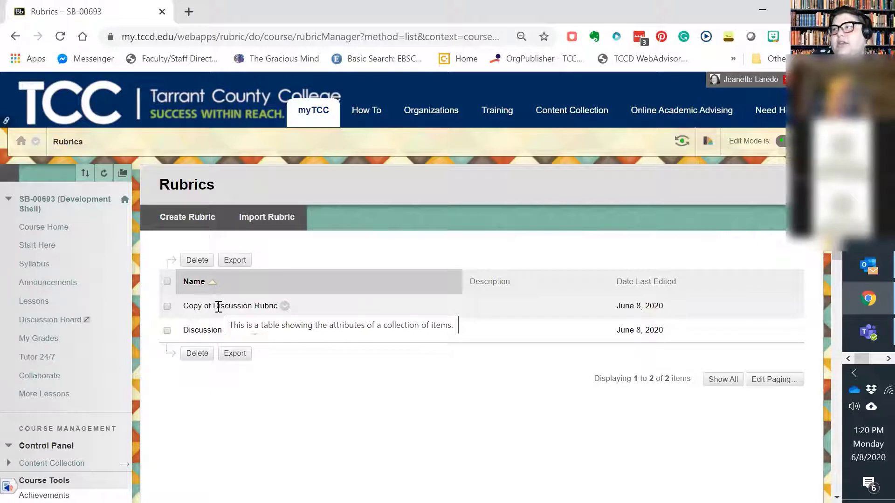
Enter student preview from Lessons and open Test Assignment to examine its information and submission options
{"action": "left_click", "coordinate": [41, 306]}
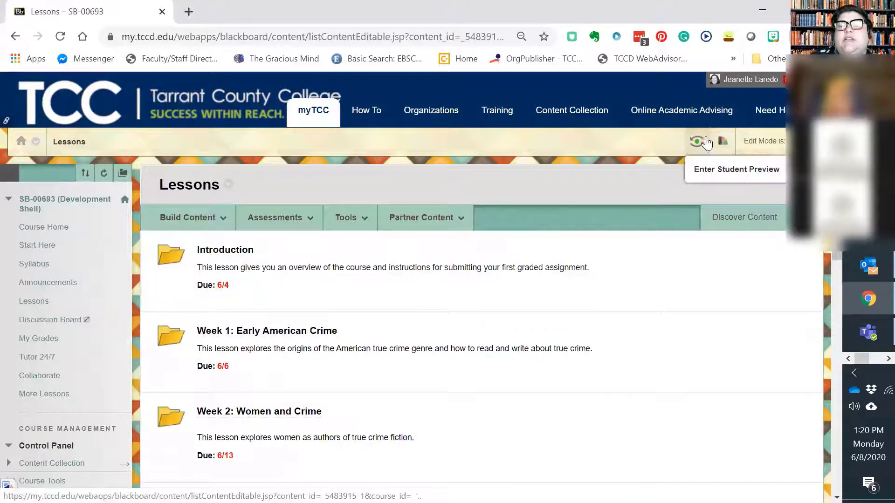
{"action": "left_click", "coordinate": [696, 141]}
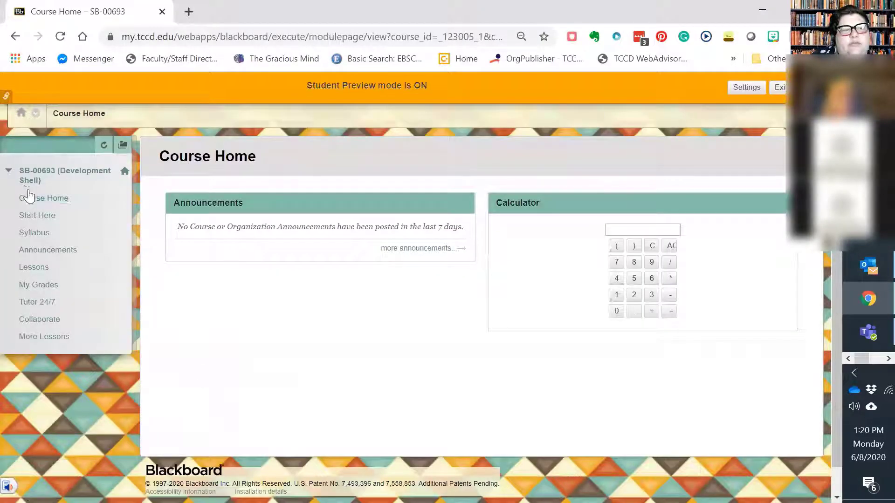
{"action": "left_click", "coordinate": [41, 275]}
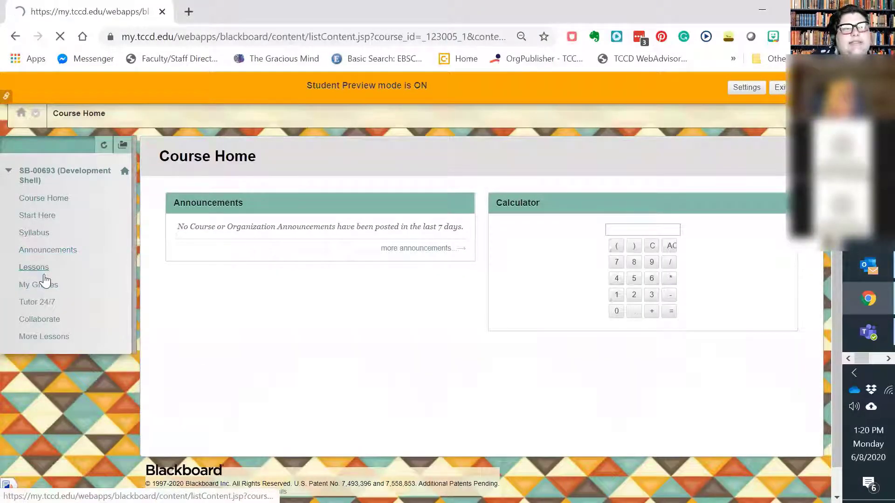
{"action": "scroll", "coordinate": [322, 333], "scroll_direction": "down", "scroll_amount": 4}
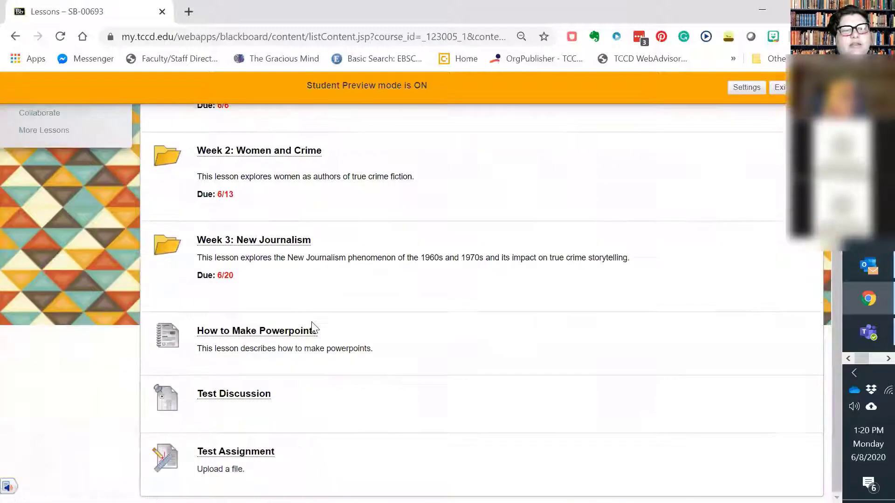
{"action": "left_click", "coordinate": [252, 454]}
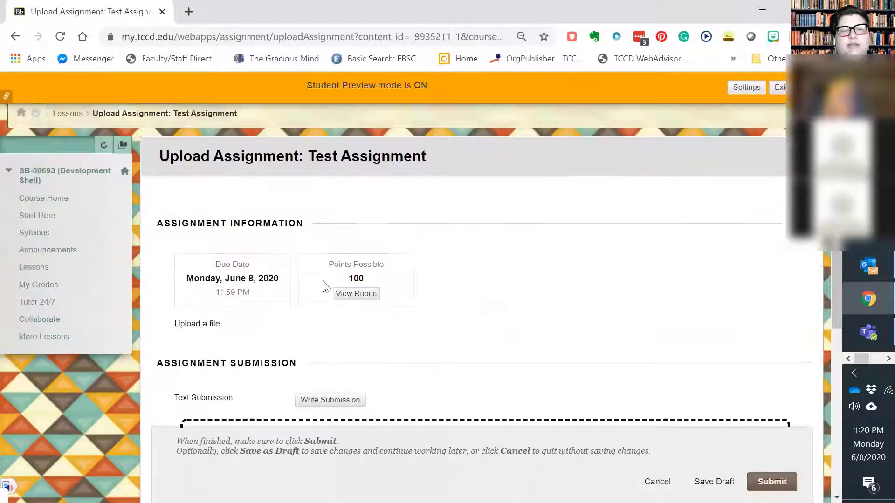
{"action": "scroll", "coordinate": [342, 292], "scroll_direction": "down", "scroll_amount": 6}
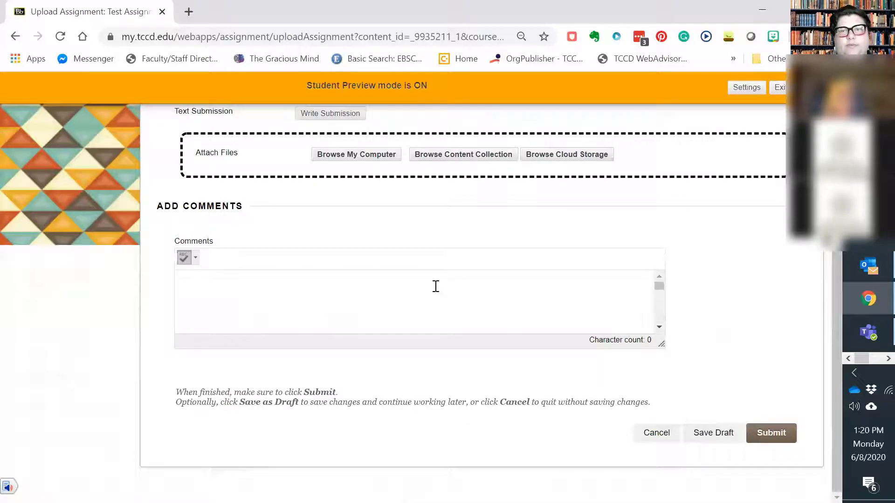
View the rubric attached to Test Assignment as a student, reading its criteria and levels, and close it
{"action": "scroll", "coordinate": [442, 299], "scroll_direction": "up", "scroll_amount": 6}
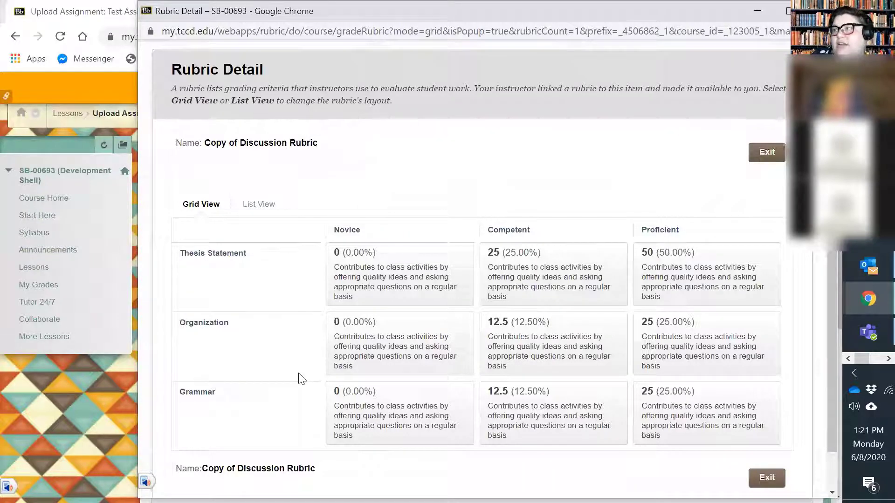
{"action": "scroll", "coordinate": [301, 375], "scroll_direction": "down", "scroll_amount": 1}
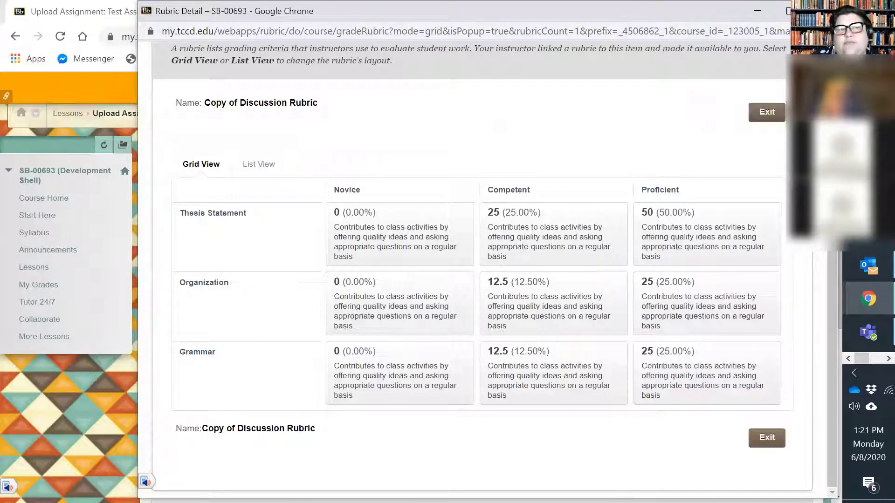
{"action": "left_click", "coordinate": [823, 11]}
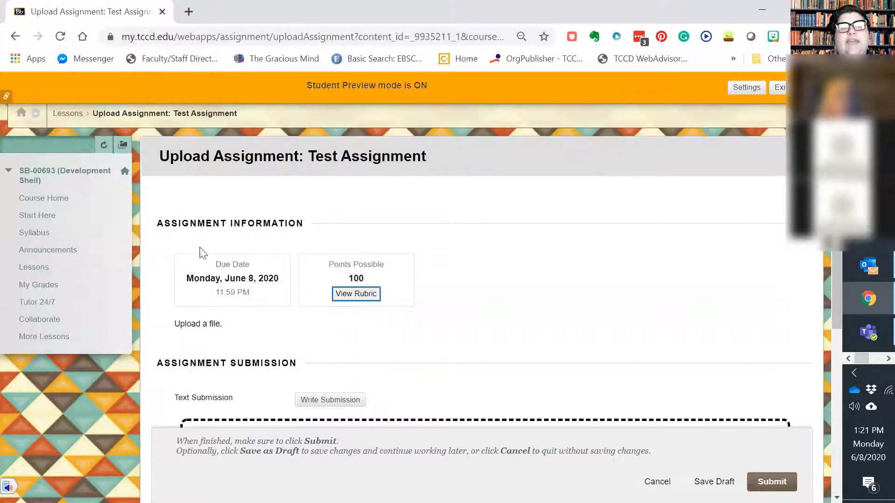
Open My Grades as the preview student and read the feedback comment on Test Discussion
{"action": "left_click", "coordinate": [38, 286]}
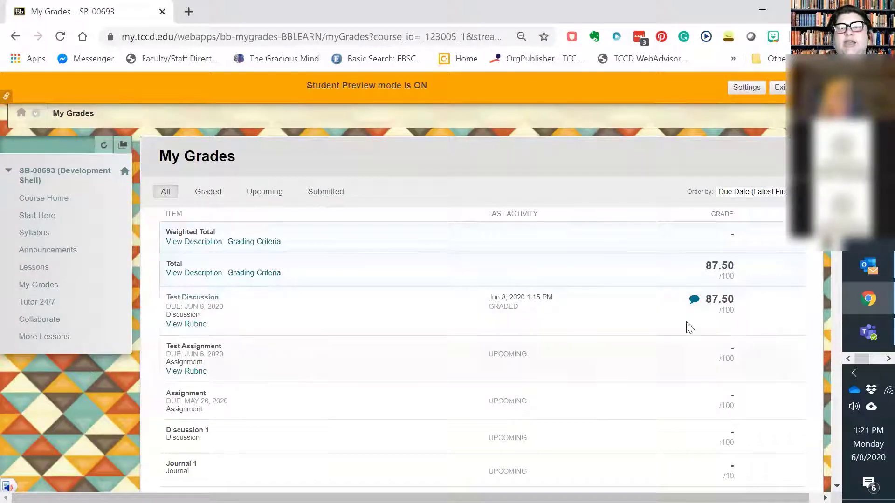
{"action": "left_click", "coordinate": [694, 299]}
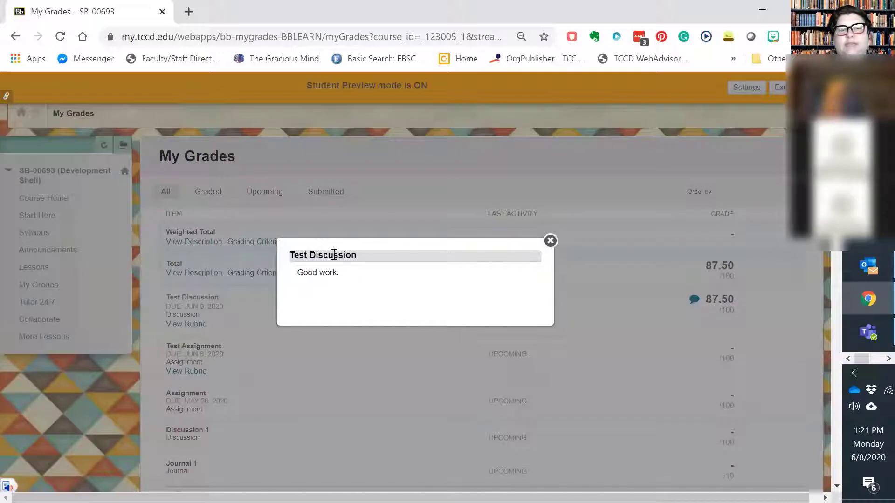
{"action": "left_click", "coordinate": [551, 241]}
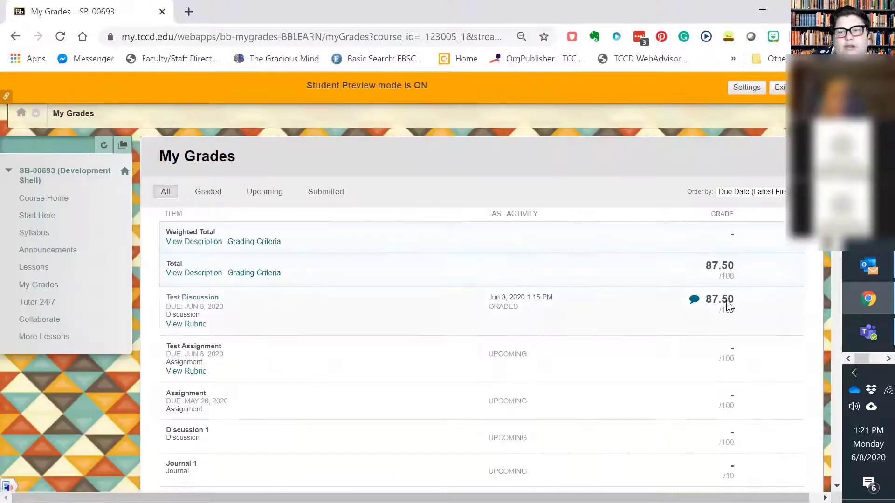
View the graded rubric for Test Discussion, examining the chosen levels and learner feedback, and close it
{"action": "left_click", "coordinate": [185, 325]}
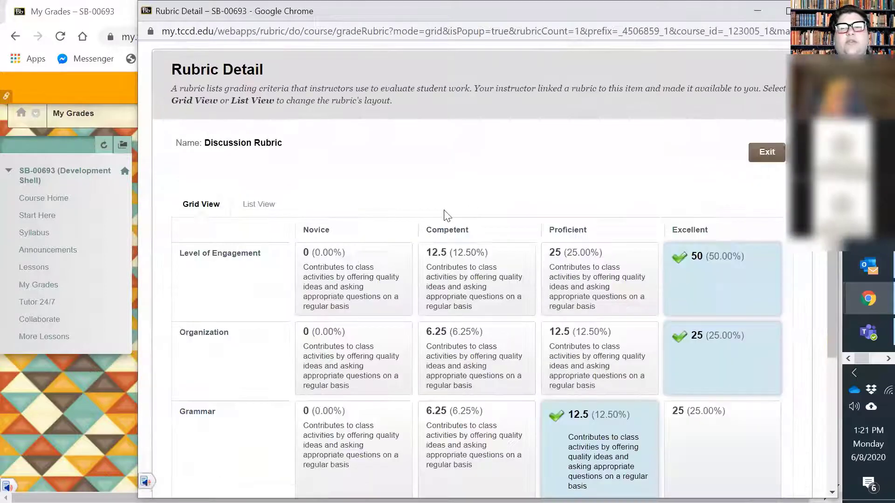
{"action": "scroll", "coordinate": [627, 284], "scroll_direction": "down", "scroll_amount": 3}
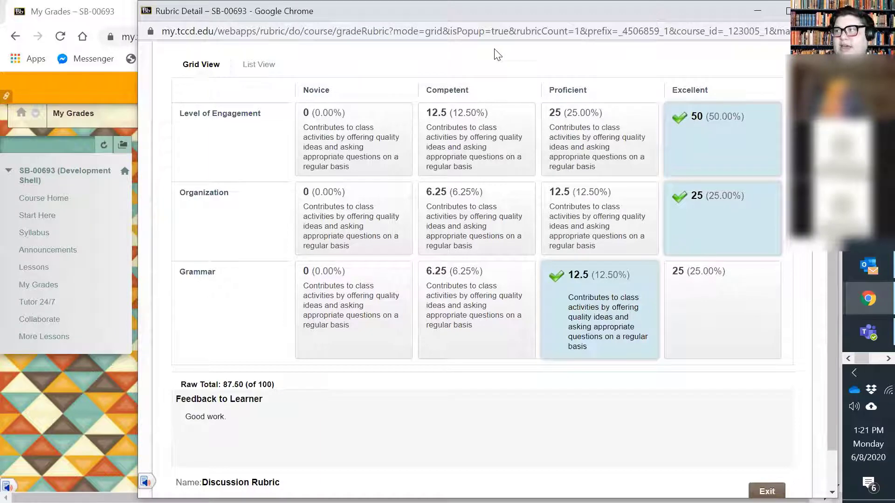
{"action": "scroll", "coordinate": [292, 347], "scroll_direction": "down", "scroll_amount": 1}
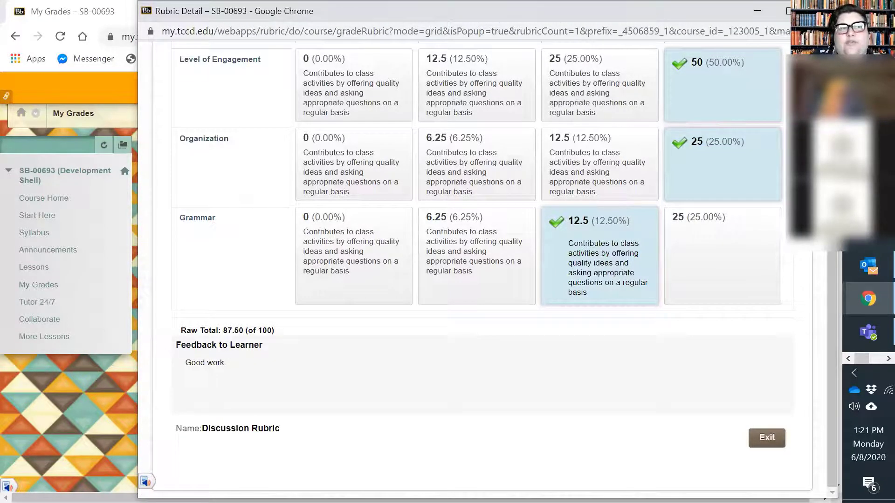
{"action": "left_click", "coordinate": [820, 11]}
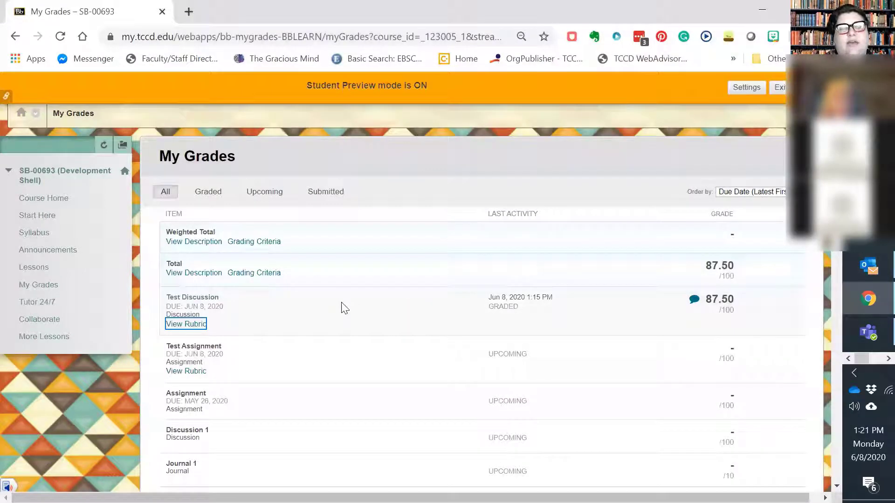
Exit student preview, deleting the preview user and all data
{"action": "left_click", "coordinate": [779, 87]}
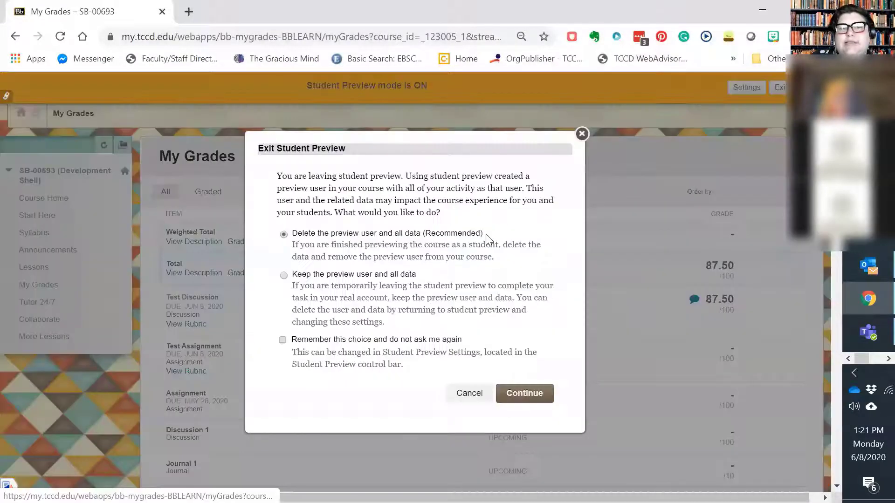
{"action": "left_click", "coordinate": [523, 393]}
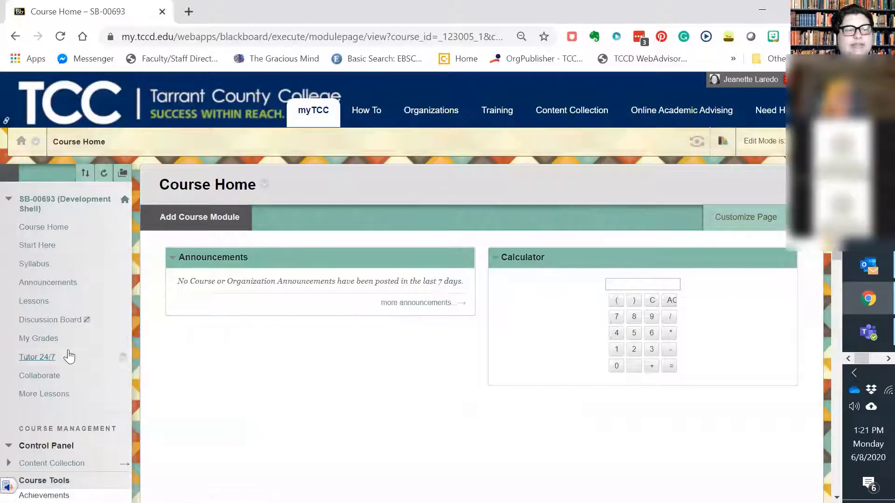
Return to the Rubrics list through the course tools
{"action": "scroll", "coordinate": [69, 357], "scroll_direction": "down", "scroll_amount": 10}
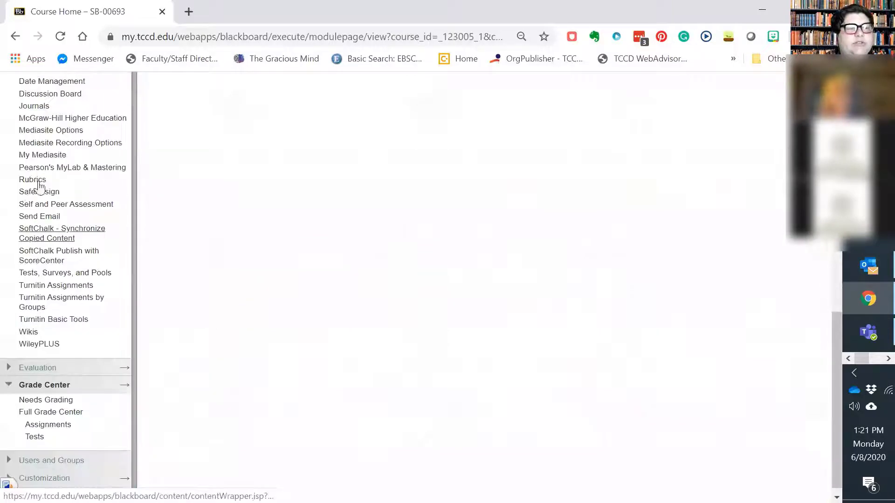
{"action": "scroll", "coordinate": [40, 187], "scroll_direction": "up", "scroll_amount": 6}
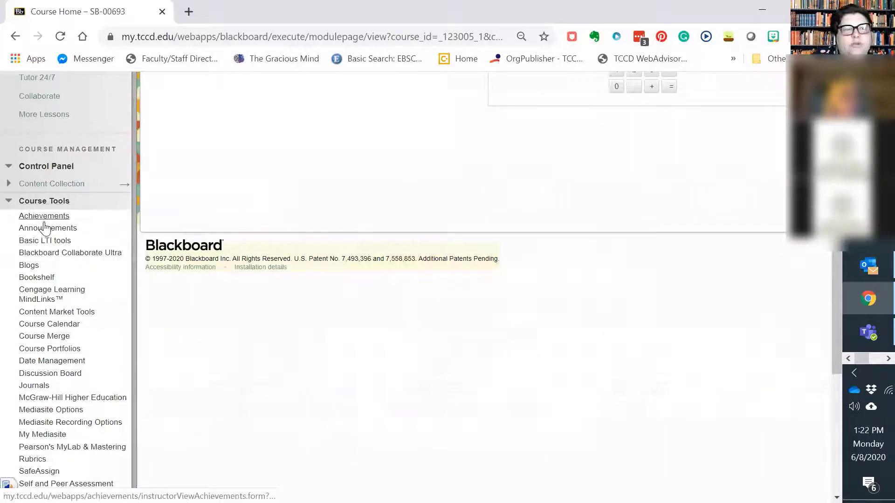
{"action": "scroll", "coordinate": [44, 229], "scroll_direction": "down", "scroll_amount": 5}
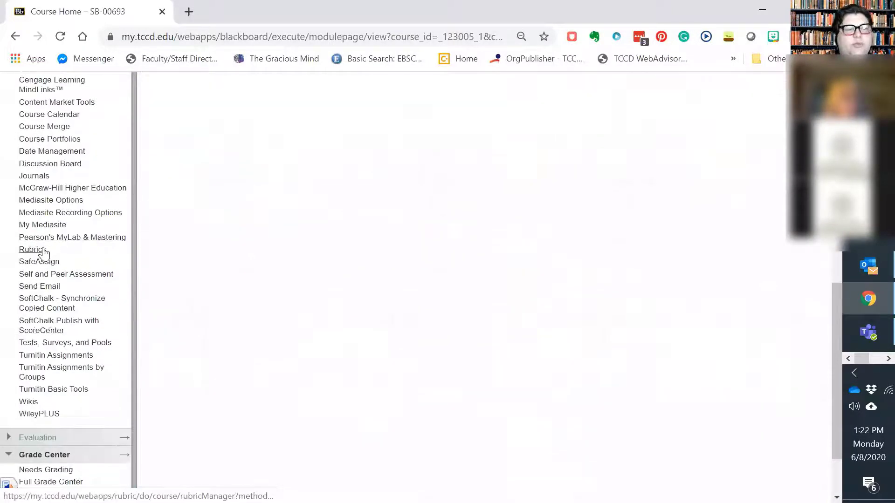
{"action": "left_click", "coordinate": [42, 251]}
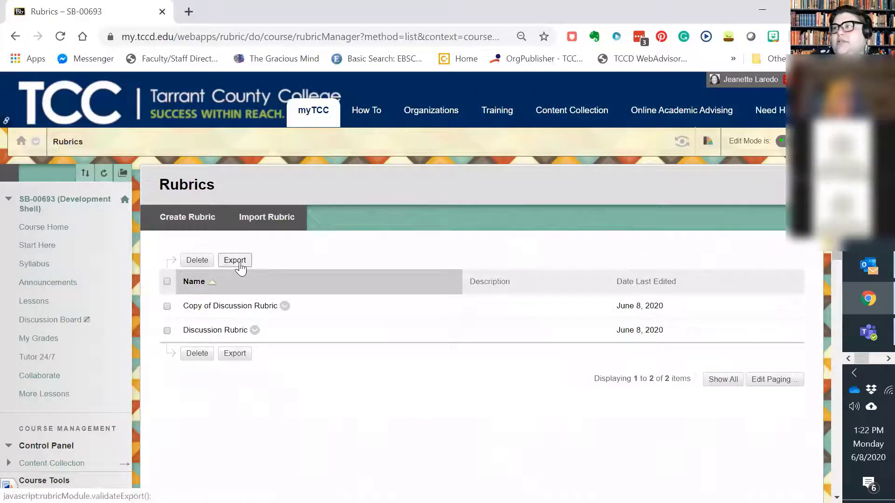
Look over the copied rubric's options, sort the list by name, and start an export of only Discussion Rubric
{"action": "left_click", "coordinate": [167, 306]}
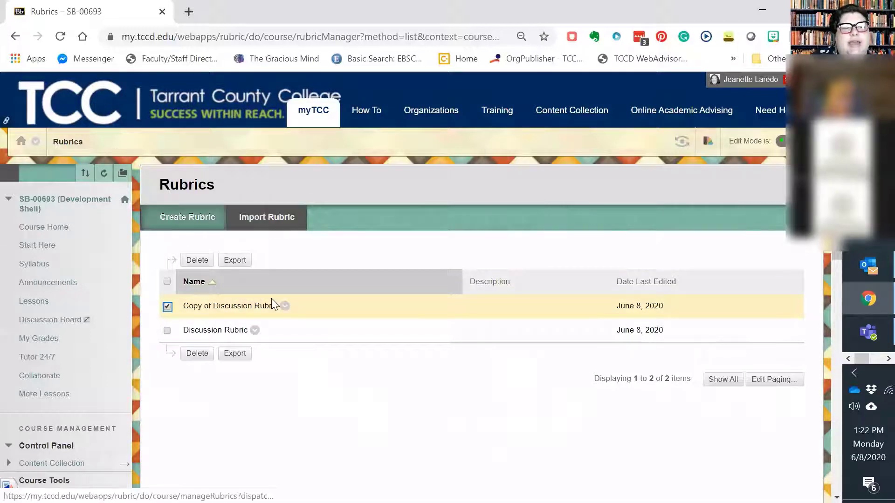
{"action": "left_click", "coordinate": [284, 307]}
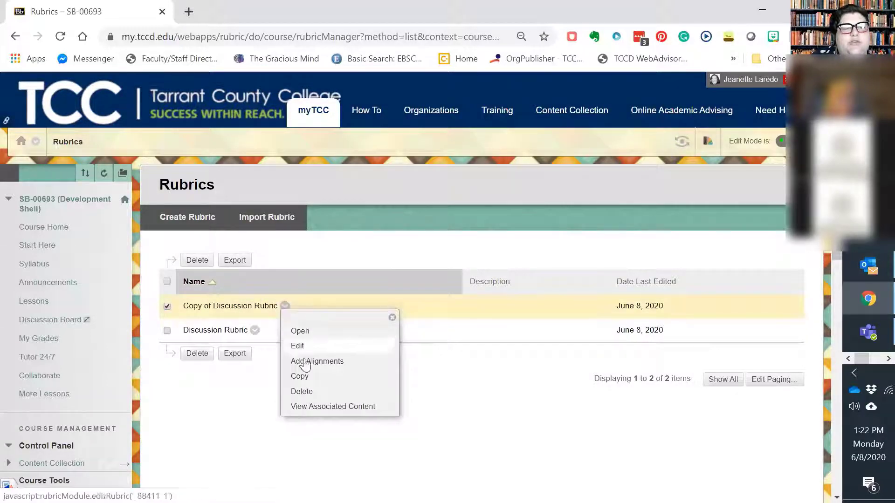
{"action": "left_click", "coordinate": [452, 325]}
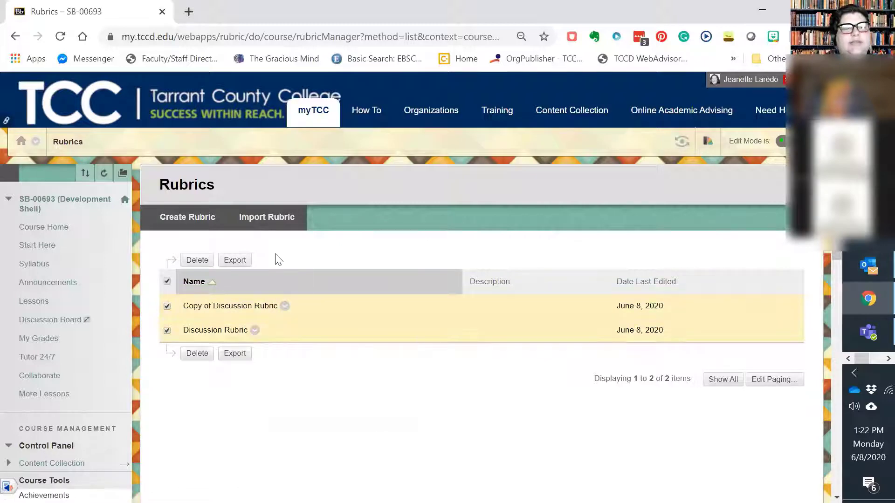
{"action": "left_click", "coordinate": [294, 285]}
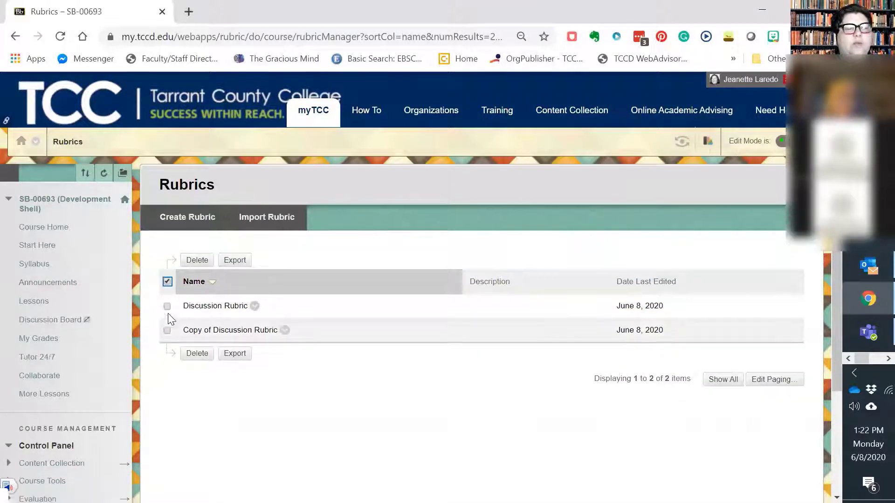
{"action": "left_click", "coordinate": [241, 262]}
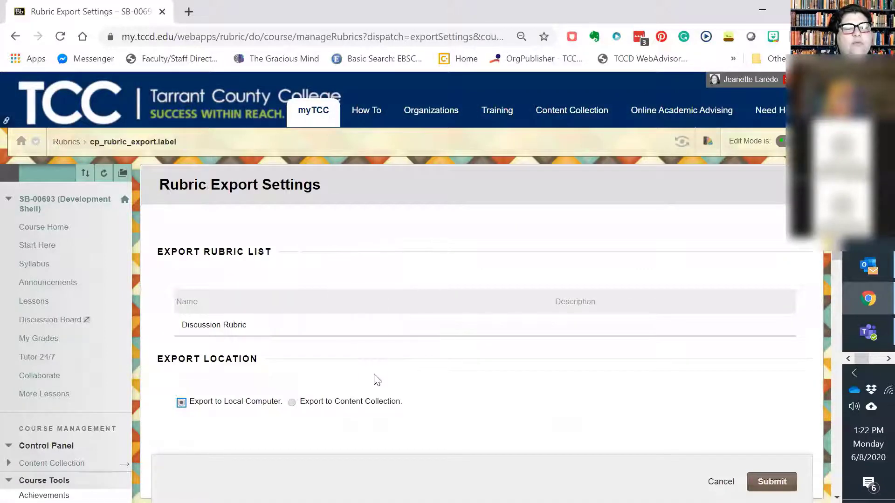
Export Discussion Rubric to the local computer, download the export file, and leave the download page
{"action": "scroll", "coordinate": [378, 380], "scroll_direction": "down", "scroll_amount": 3}
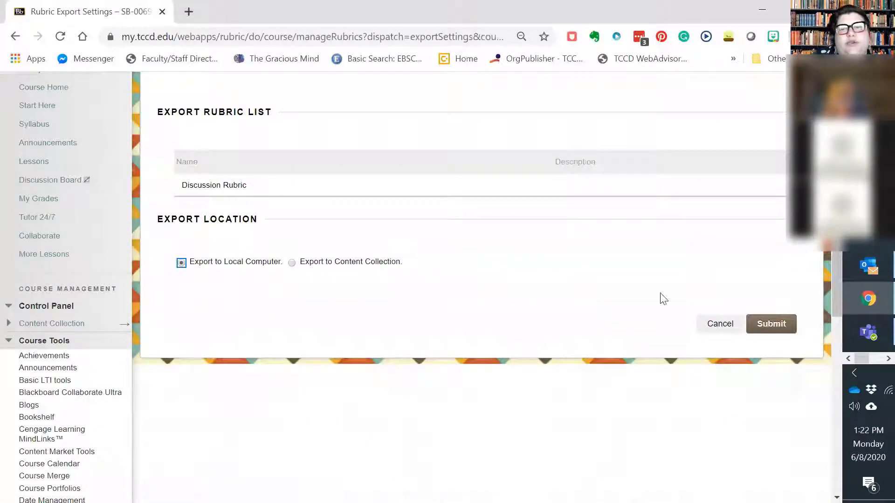
{"action": "left_click", "coordinate": [768, 324]}
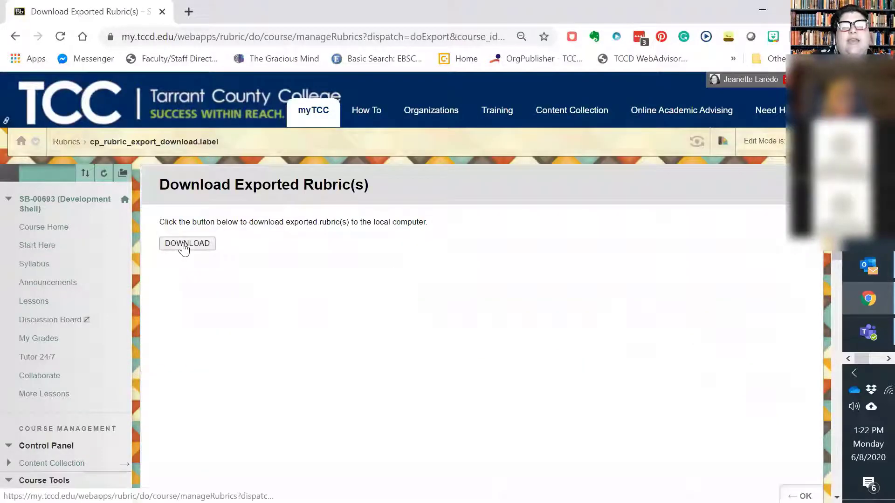
{"action": "left_click", "coordinate": [184, 247]}
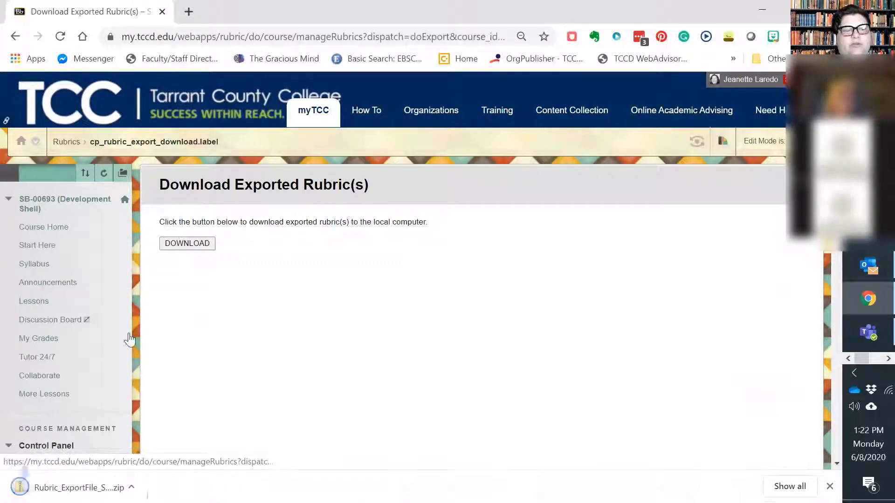
{"action": "left_click", "coordinate": [16, 37]}
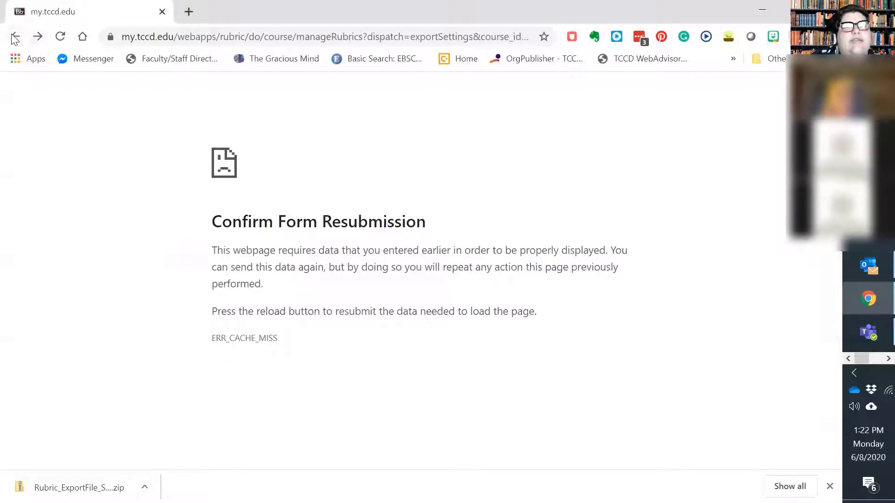
Return to the Rubrics list and import the rubric file Rubric_ExportFile_SB-00693_1591640500664.zip from the computer's Downloads folder
{"action": "left_click", "coordinate": [14, 37]}
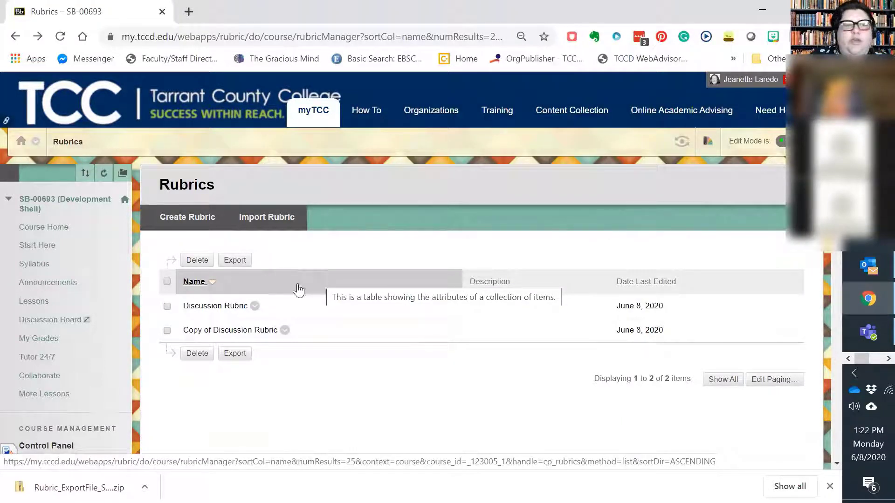
{"action": "left_click", "coordinate": [267, 218]}
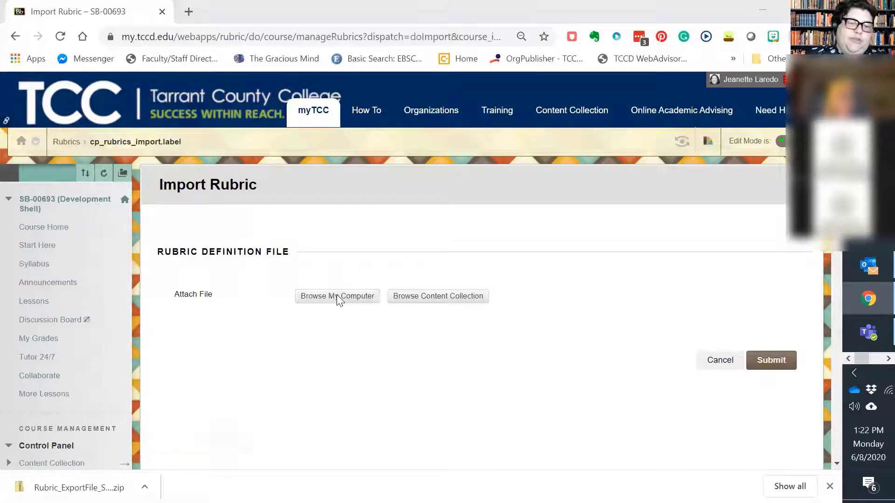
{"action": "left_click", "coordinate": [337, 296]}
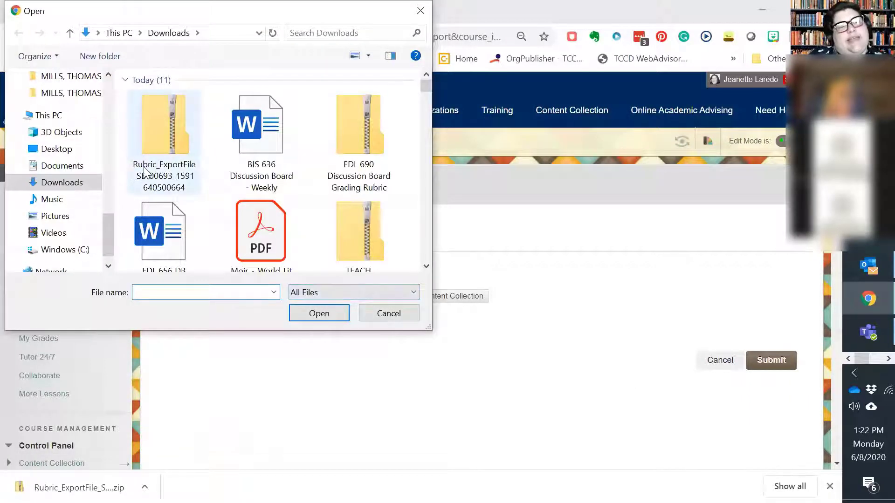
{"action": "left_click", "coordinate": [162, 143]}
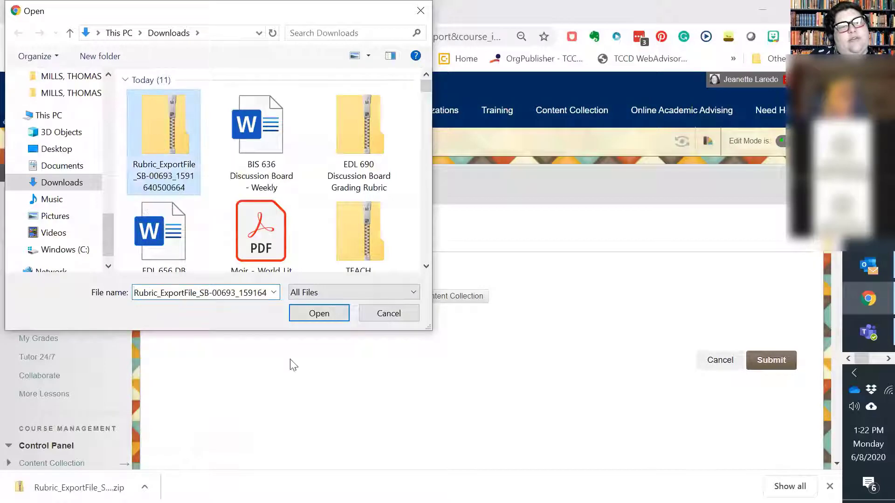
{"action": "left_click", "coordinate": [319, 314]}
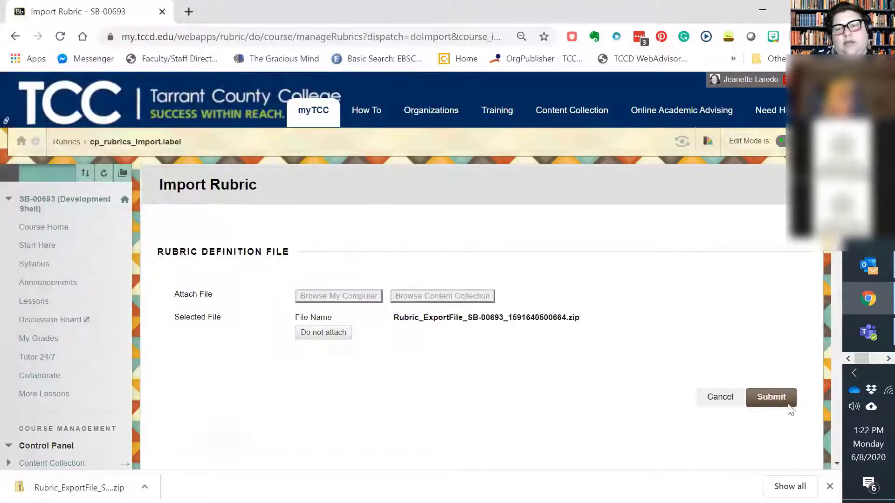
{"action": "left_click", "coordinate": [785, 397]}
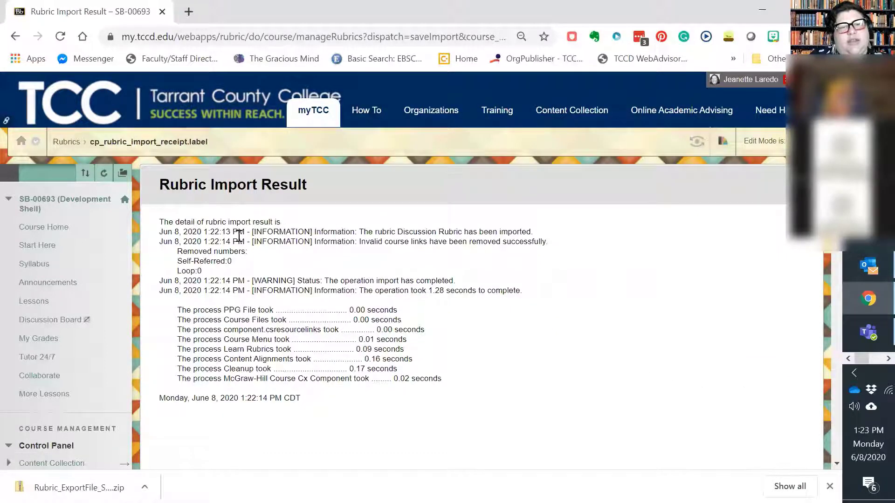
Review the import result for Discussion Rubric, close the report, and look over the Rubrics list
{"action": "left_click_drag", "start_coordinate": [382, 232], "coordinate": [533, 231]}
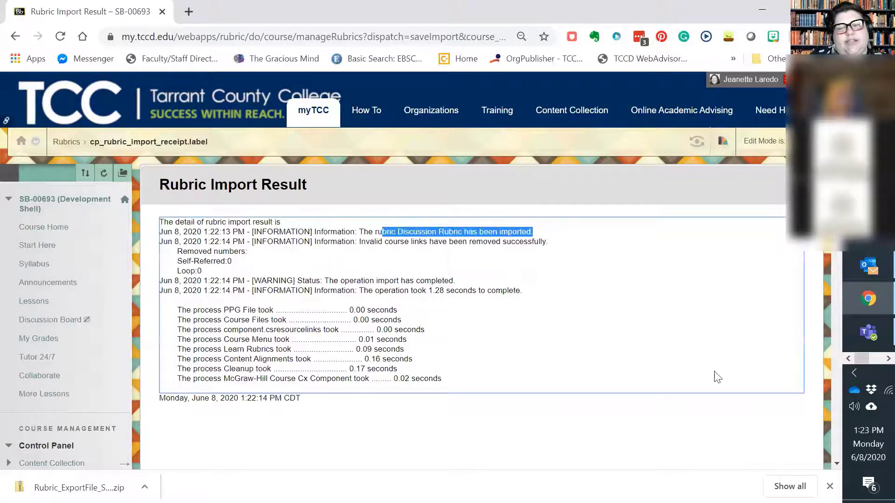
{"action": "scroll", "coordinate": [763, 480], "scroll_direction": "down", "scroll_amount": 5}
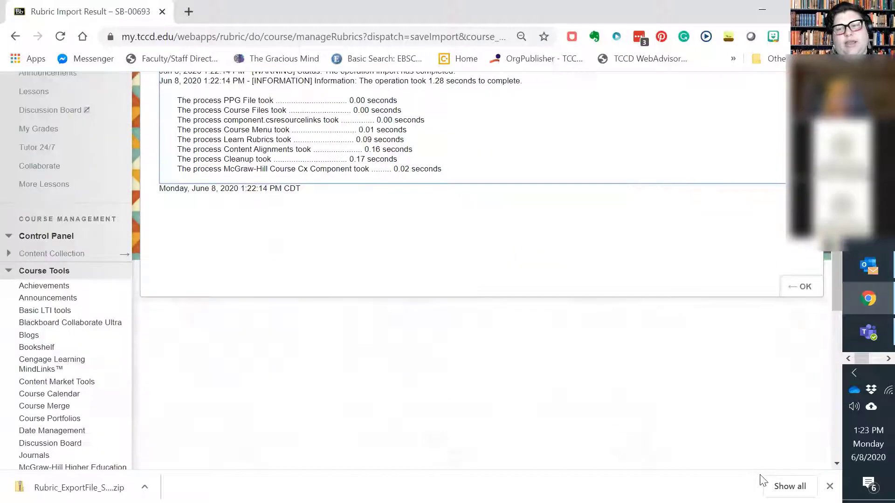
{"action": "left_click", "coordinate": [802, 288]}
{"action": "scroll", "coordinate": [470, 354], "scroll_direction": "down", "scroll_amount": 1}
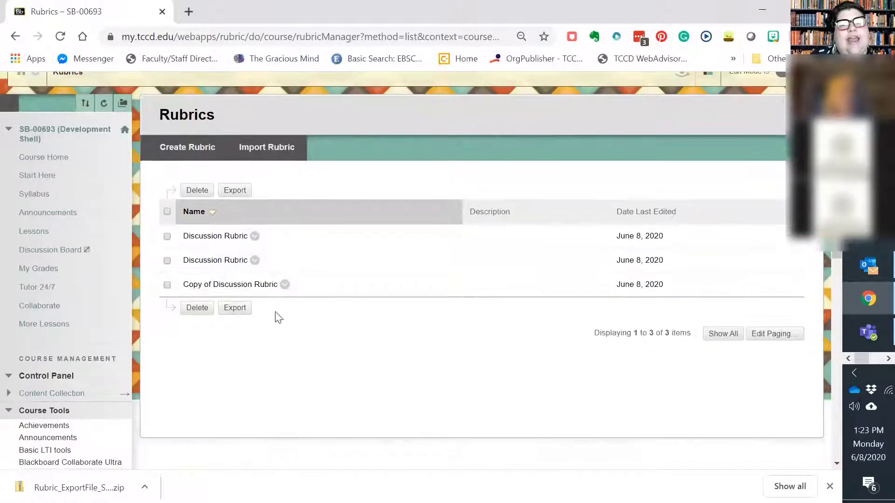